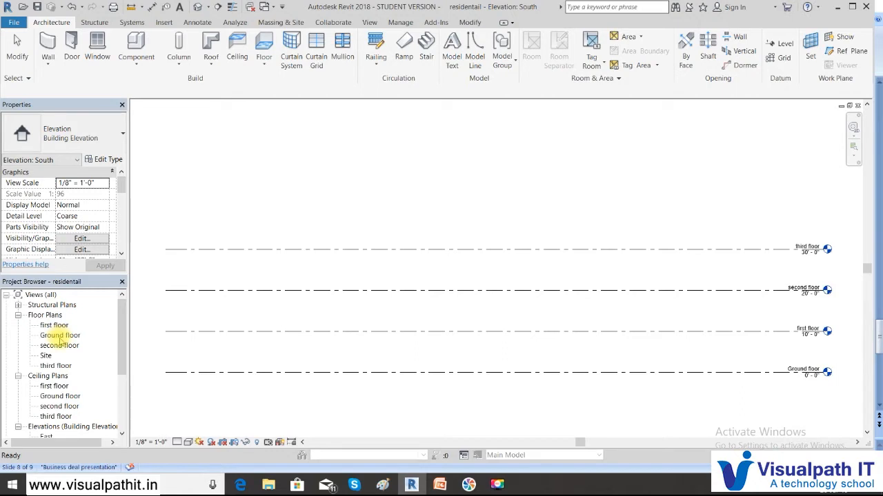
Step: Open the Ground floor plan view with the area between the four elevation markers ready for drawing
double_click(60, 335)
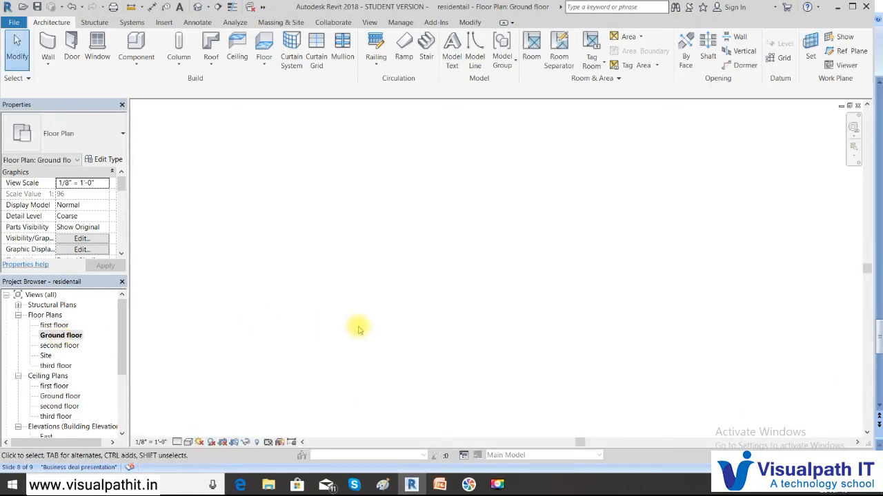
scroll(422, 211, "up", 5)
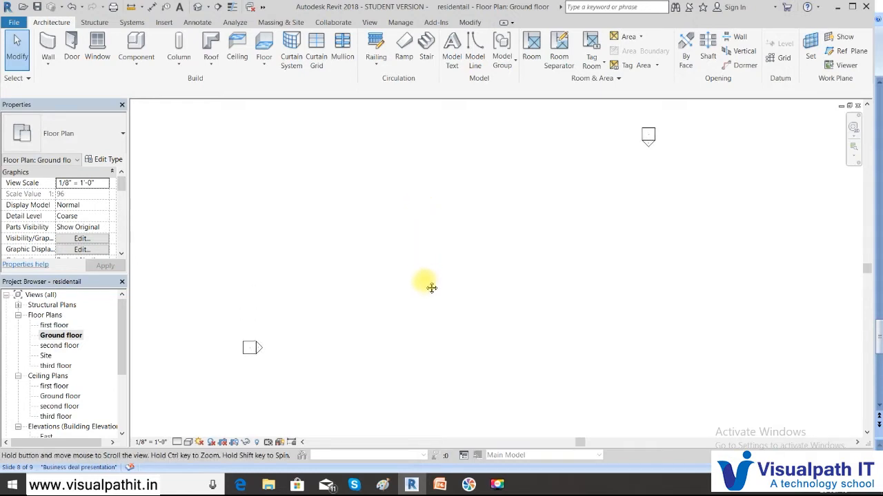
middle_click_drag(468, 277, 336, 187)
scroll(393, 250, "down", 1)
middle_click_drag(452, 278, 493, 293)
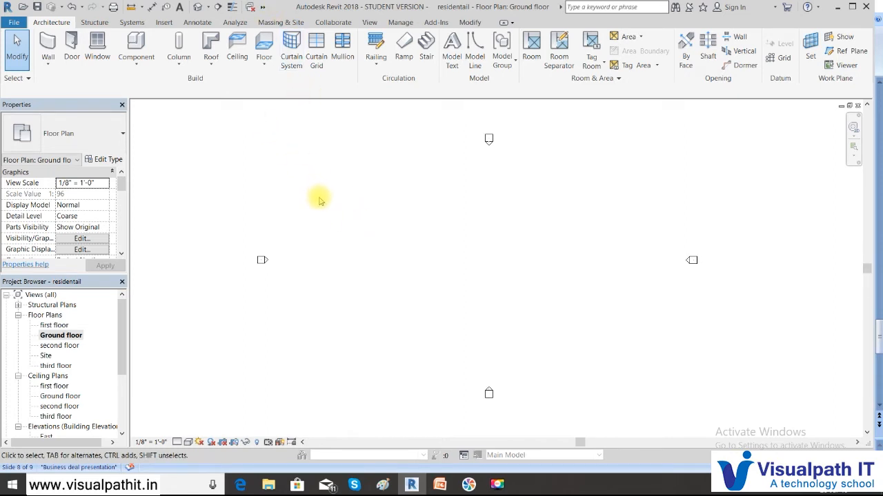
Step: Start the Wall tool with the basic wall type Generic - 8" Masonry
left_click(49, 55)
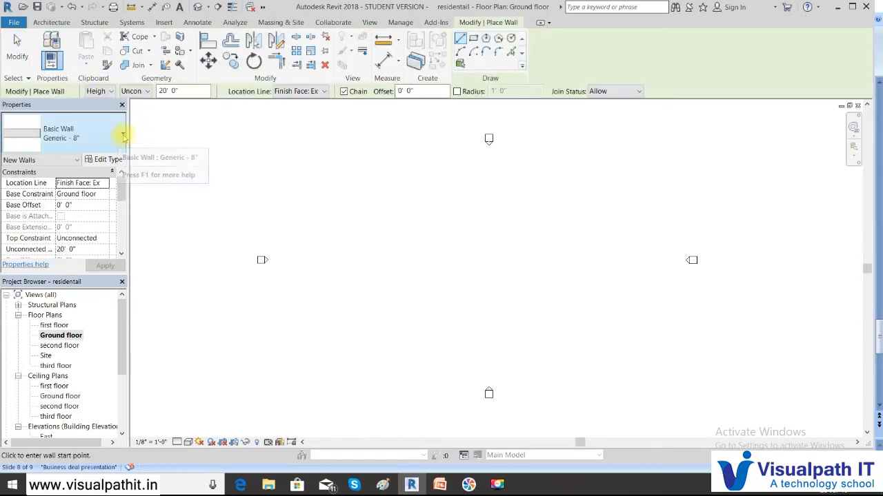
left_click(124, 137)
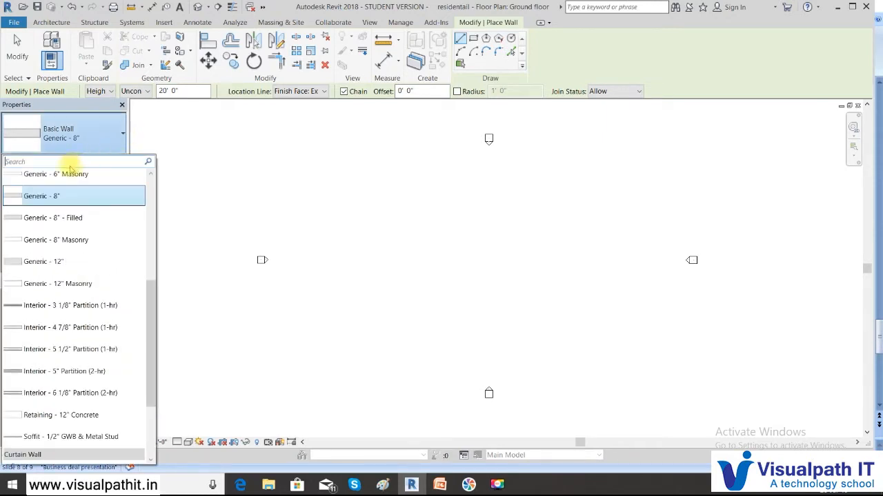
left_click(96, 242)
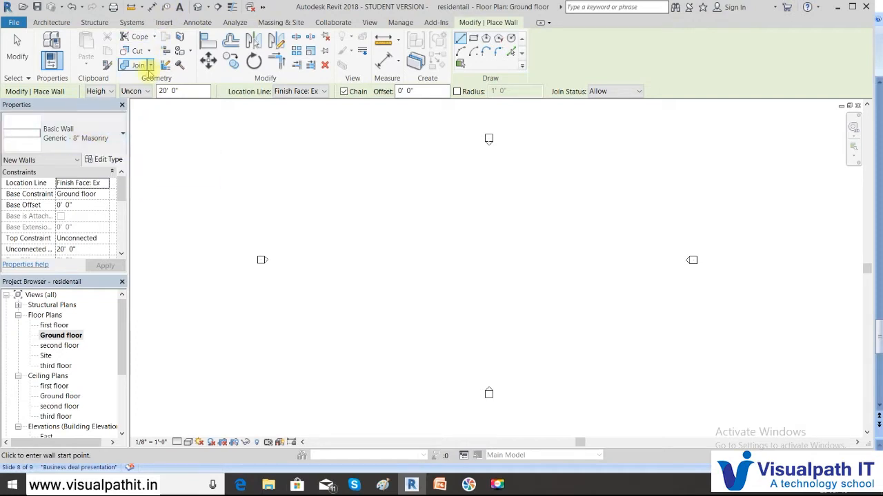
Step: Define the new walls by Height and constrain their top to the first floor level
left_click(105, 93)
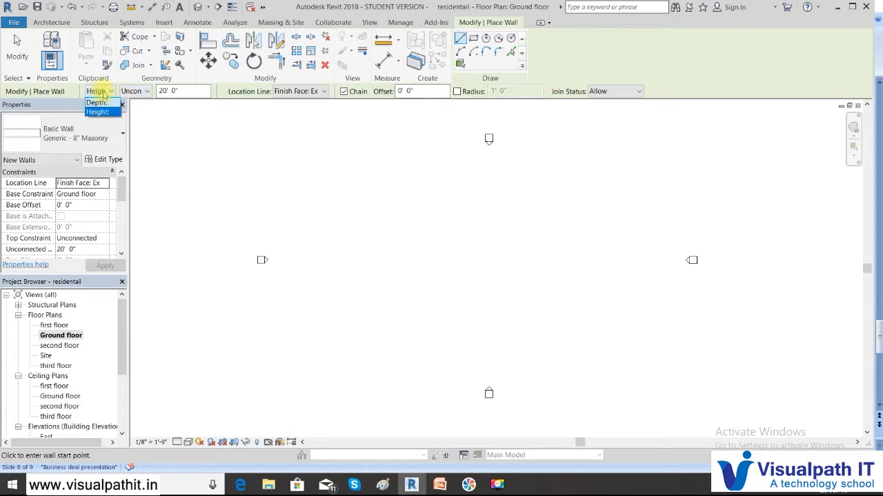
left_click(97, 112)
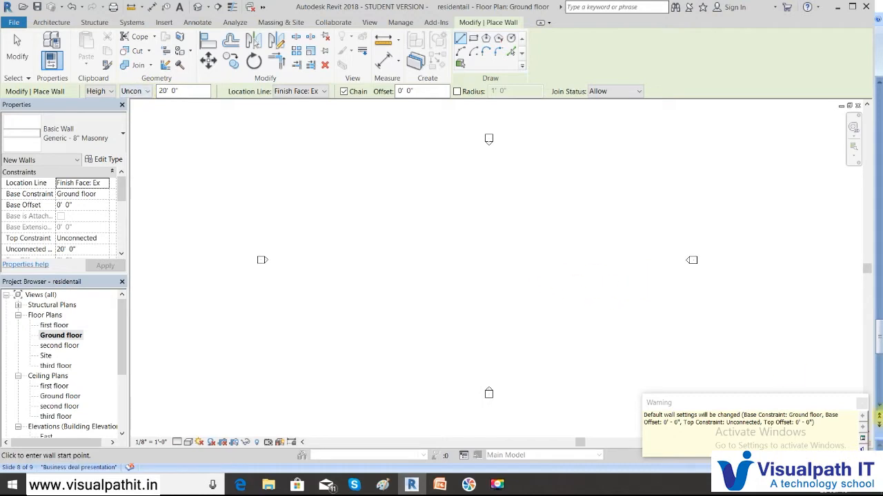
left_click(861, 403)
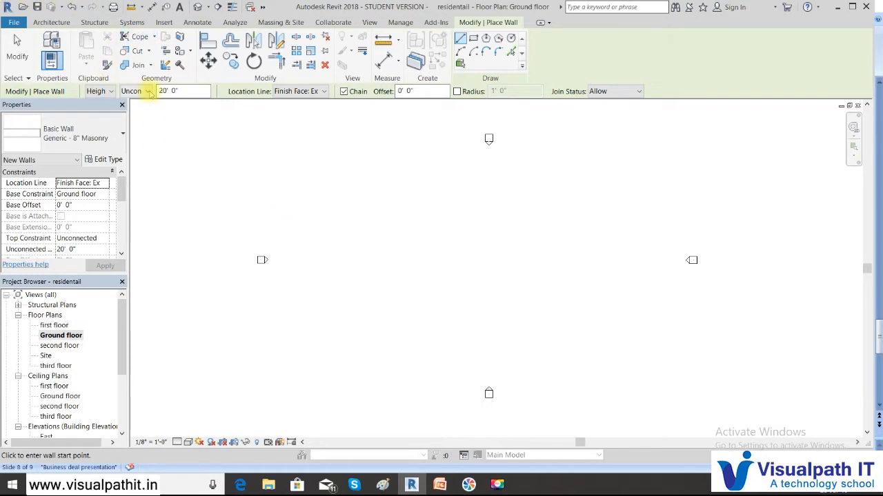
left_click(148, 91)
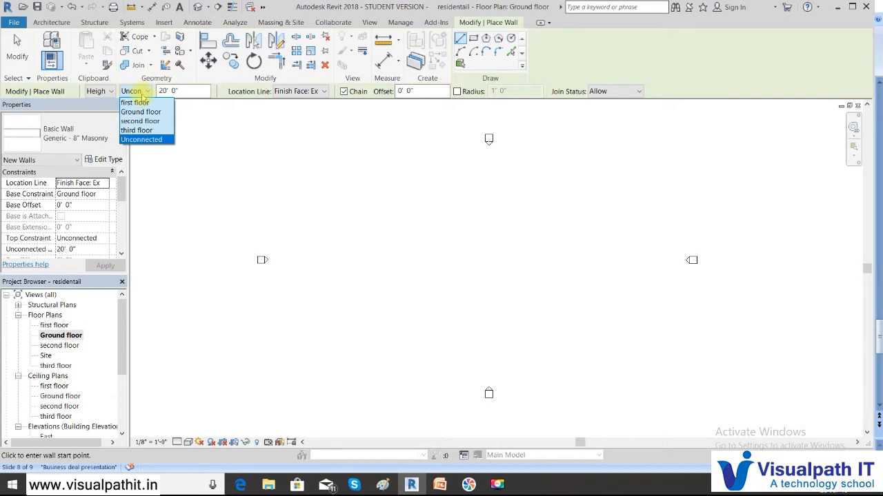
left_click(140, 121)
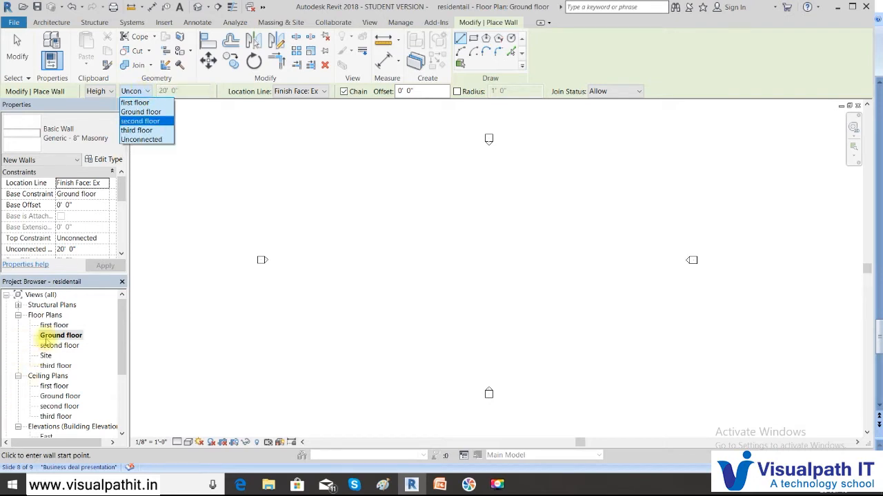
left_click(142, 102)
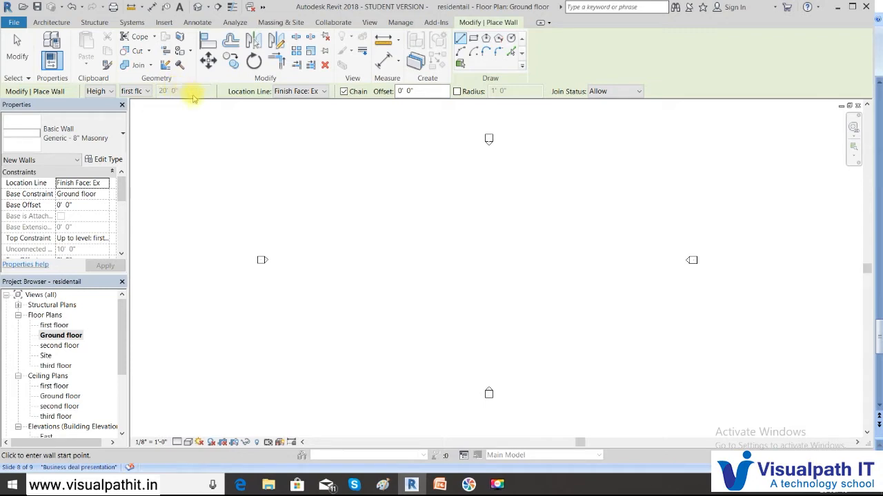
Step: Set the wall location line to Wall Centerline with straight Line drawing, and save the project
left_click(326, 92)
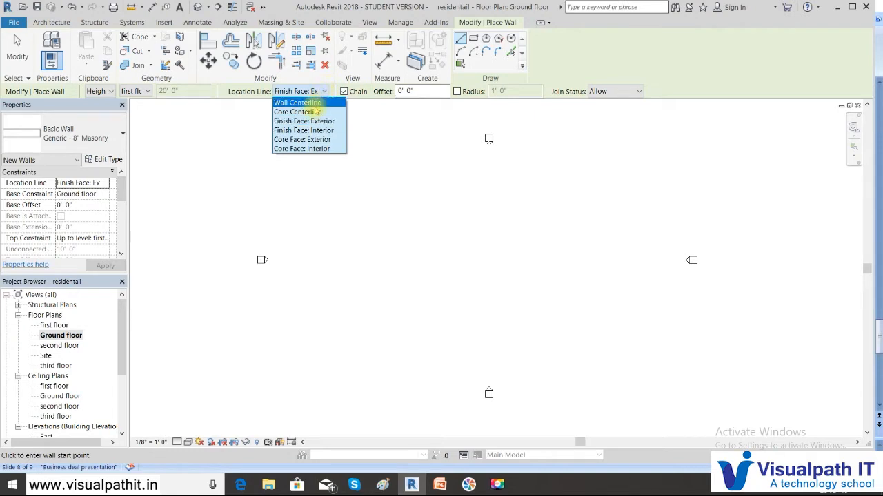
left_click(312, 103)
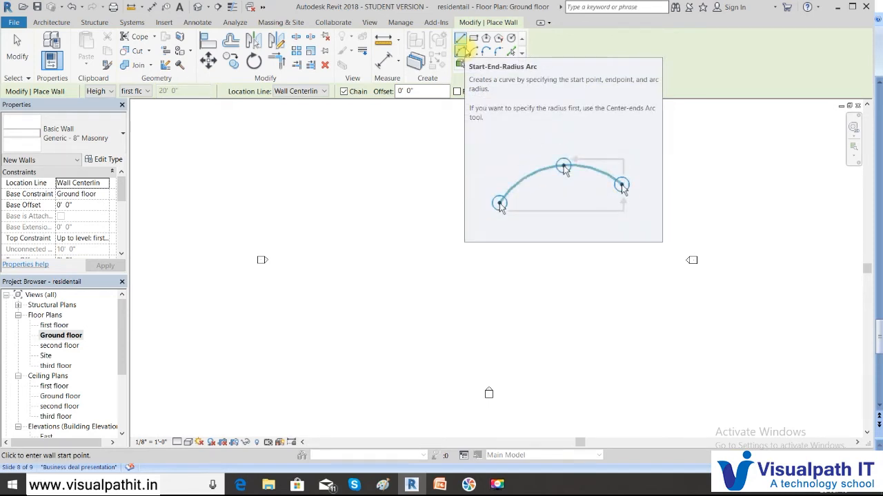
left_click(472, 52)
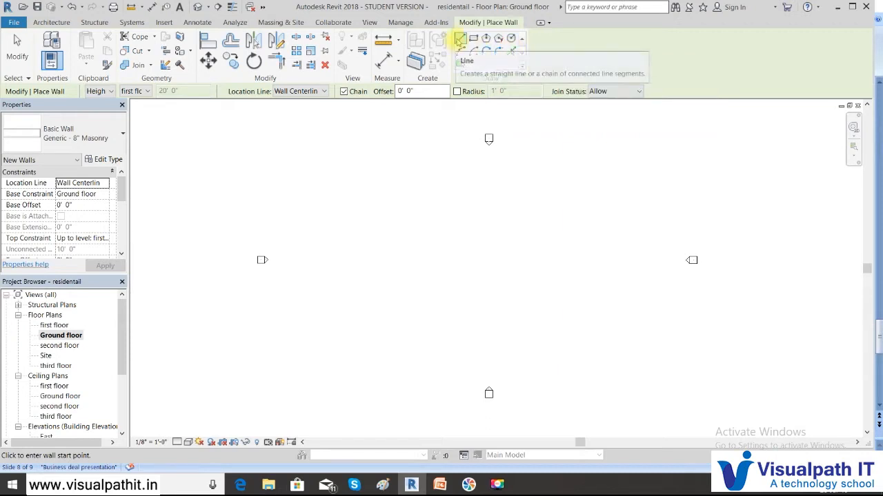
left_click(458, 39)
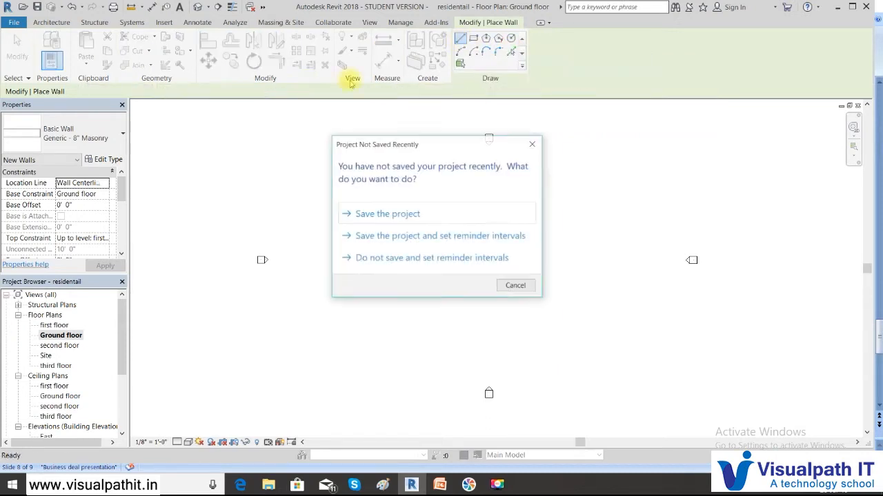
left_click(402, 213)
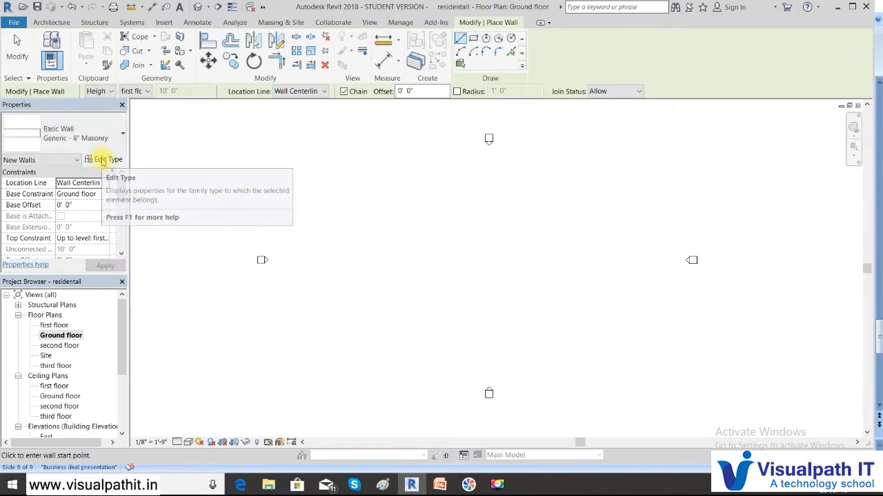
Step: Duplicate the Generic - 8" Masonry wall type under the name 9" masonsry wall
left_click(103, 160)
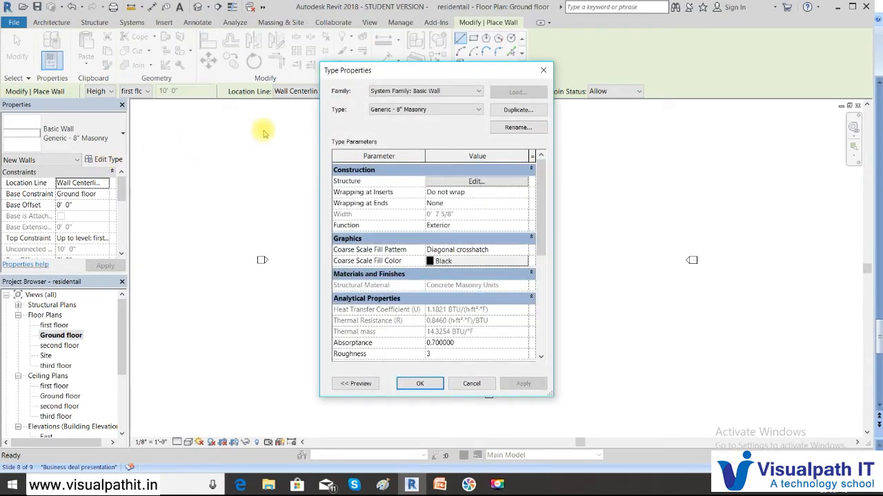
left_click(518, 111)
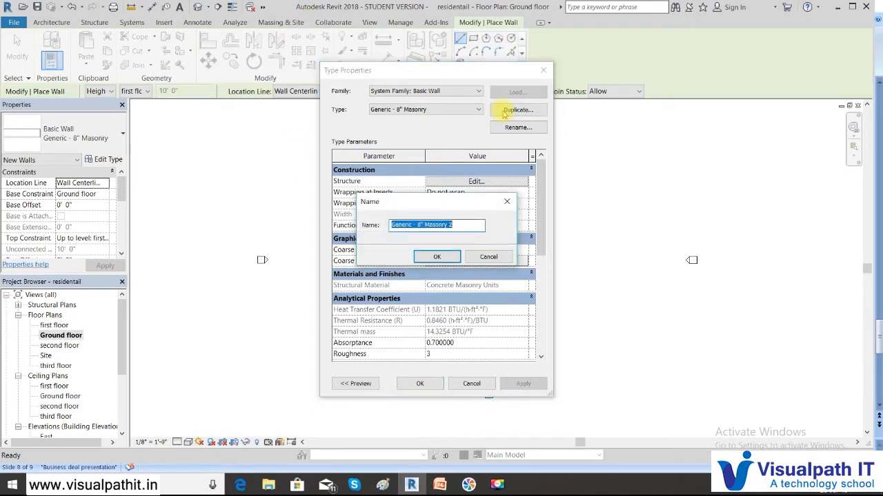
left_click(455, 225)
left_click_drag(455, 224, 377, 230)
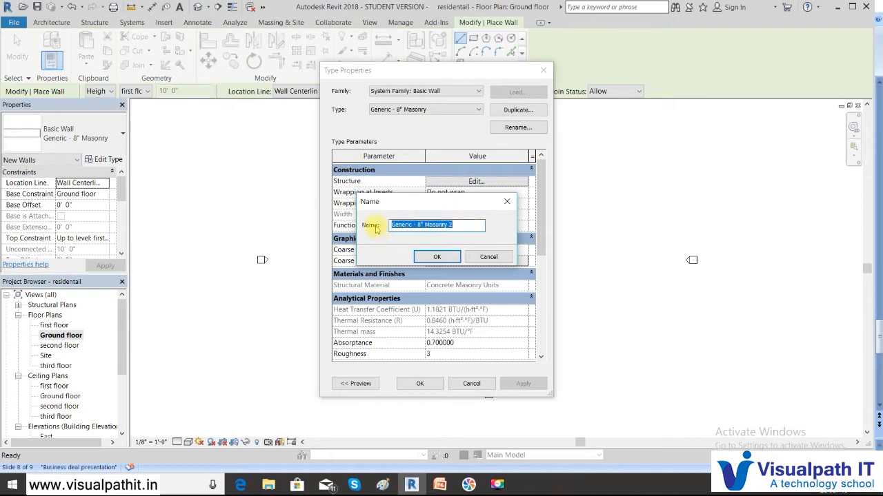
type("9")
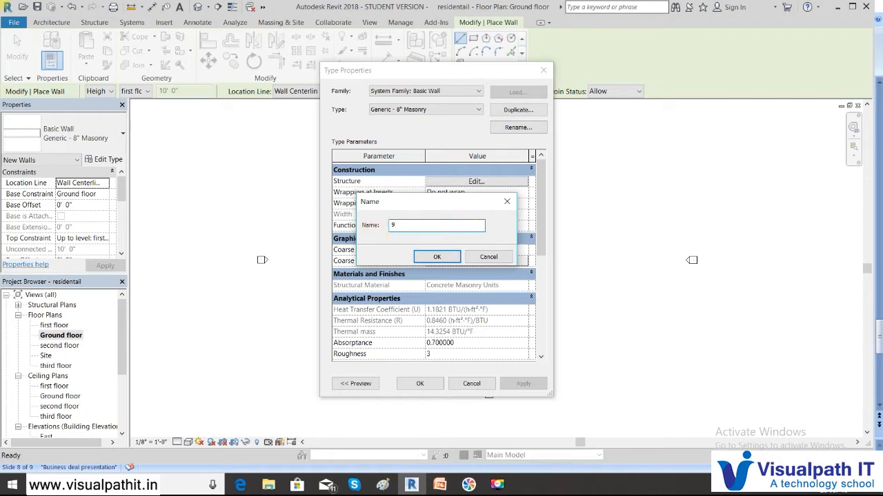
type("\" masonry wall")
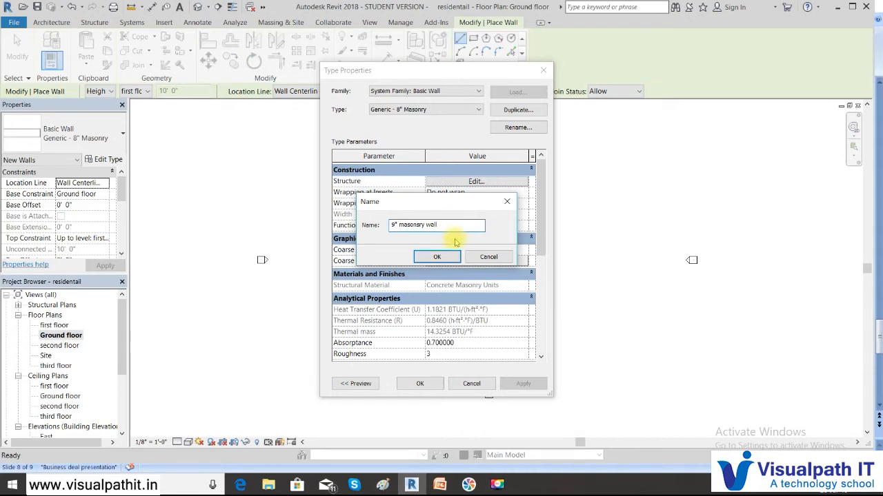
left_click(437, 257)
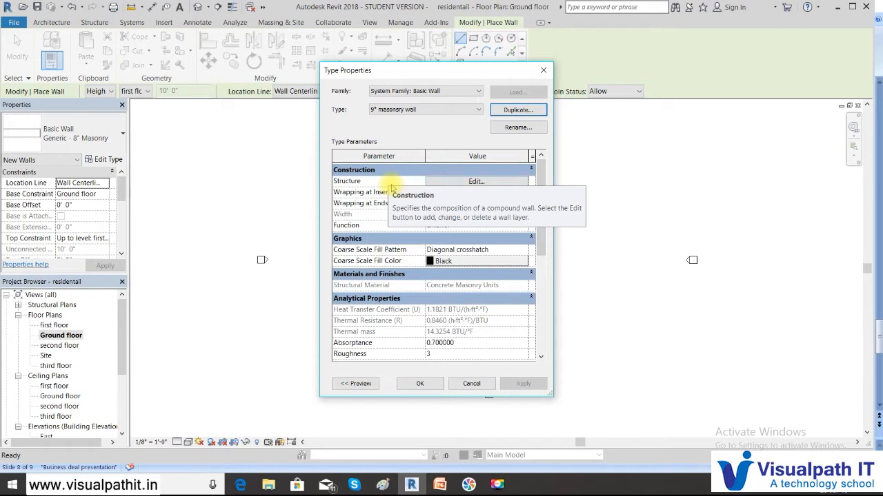
Step: Set the structure layer thickness of the 9" masonsry wall type to 9" and accept the type properties
left_click(449, 183)
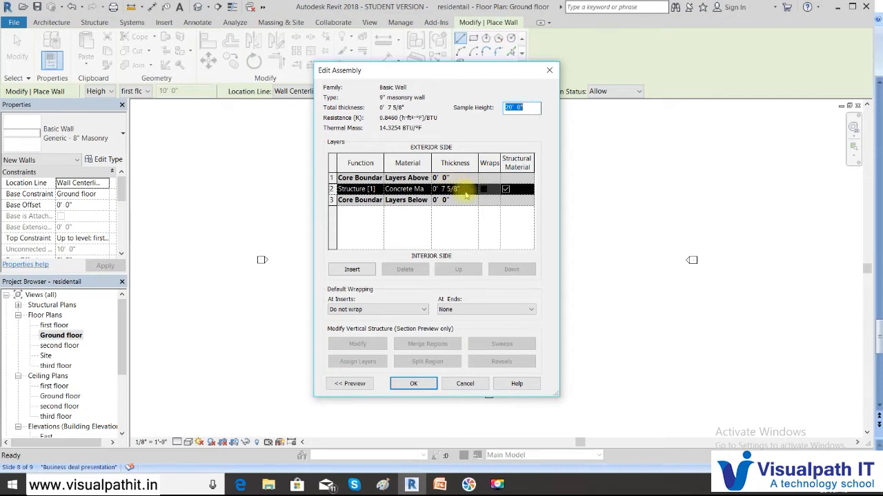
left_click(465, 190)
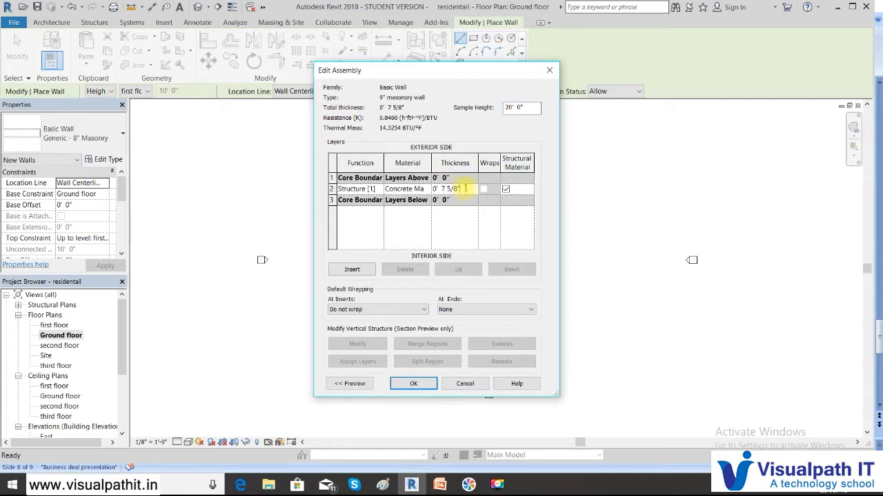
left_click_drag(466, 188, 432, 192)
type("9")
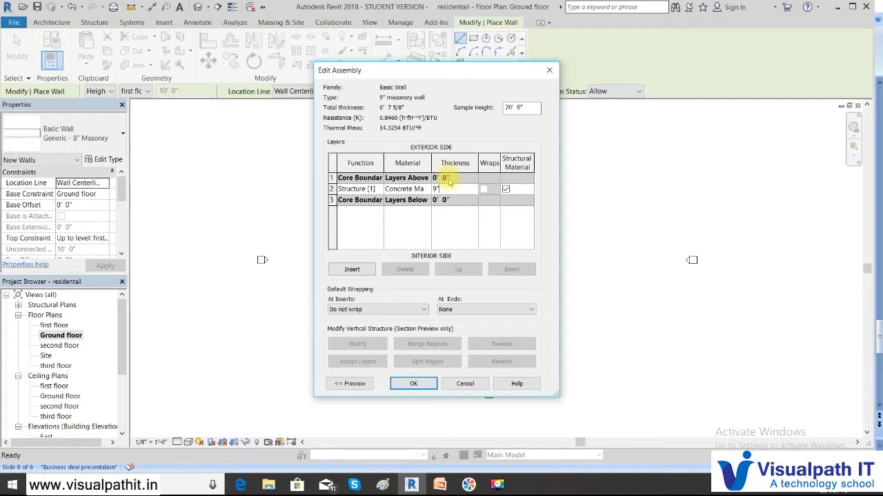
left_click(411, 390)
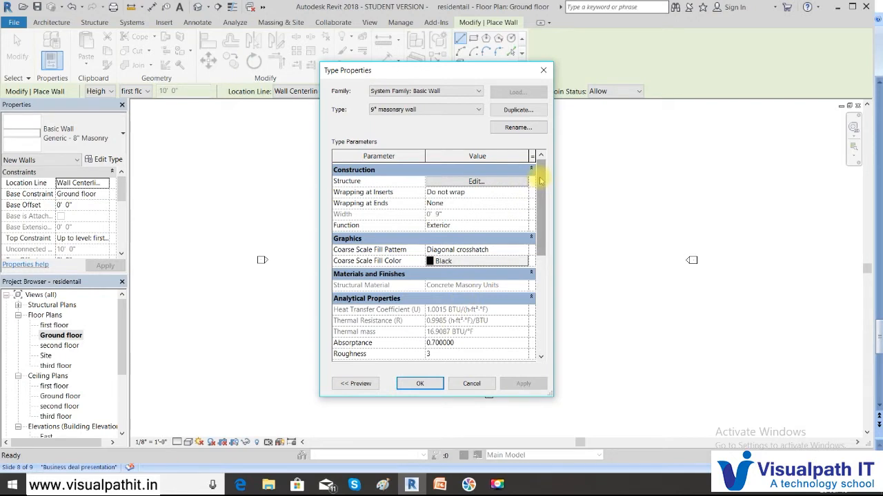
scroll(542, 183, "down", 5)
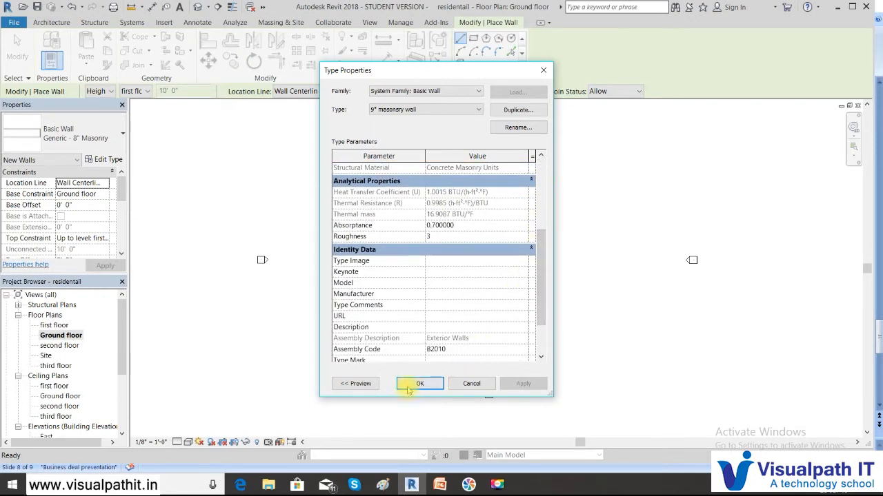
left_click(418, 384)
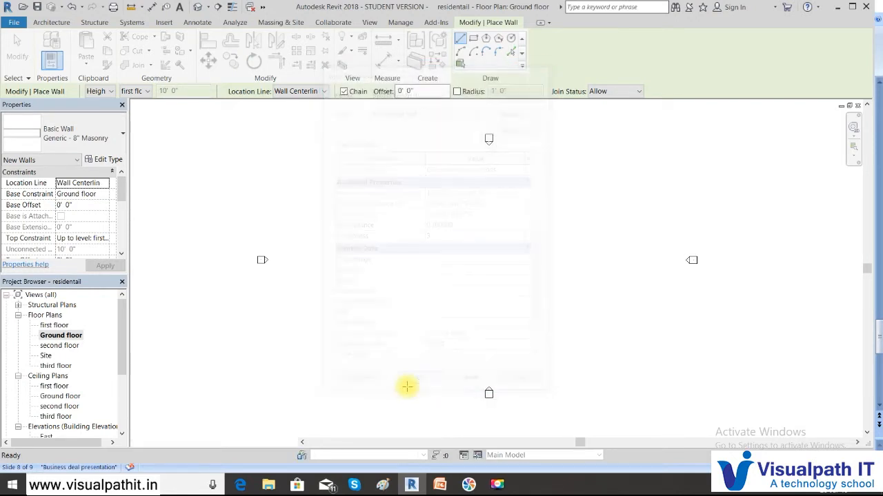
Step: Choose the 9" masonsry wall type for the new walls and review its constraints
left_click(122, 136)
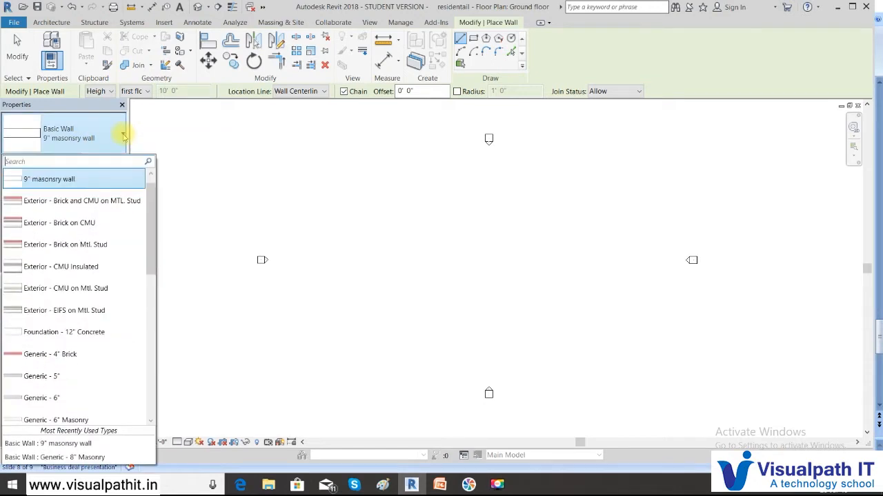
left_click(40, 184)
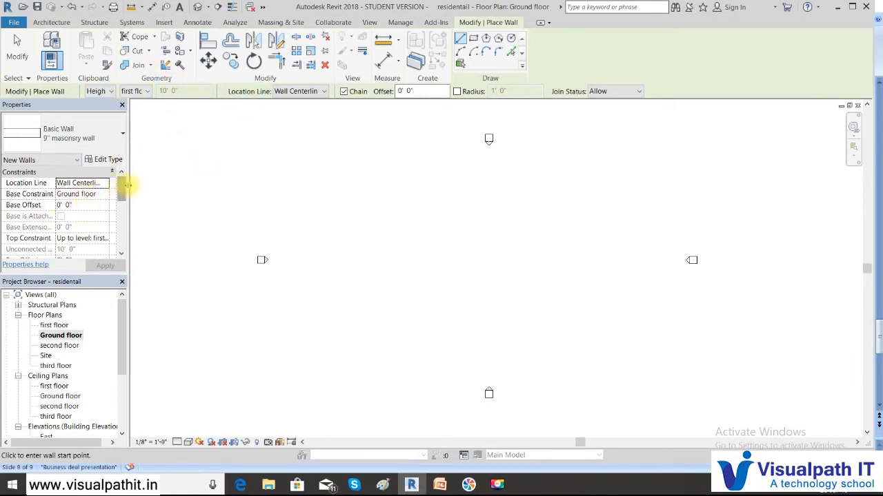
mouse_move(121, 188)
left_mouse_down()
mouse_move(120, 205)
mouse_move(119, 196)
left_mouse_up()
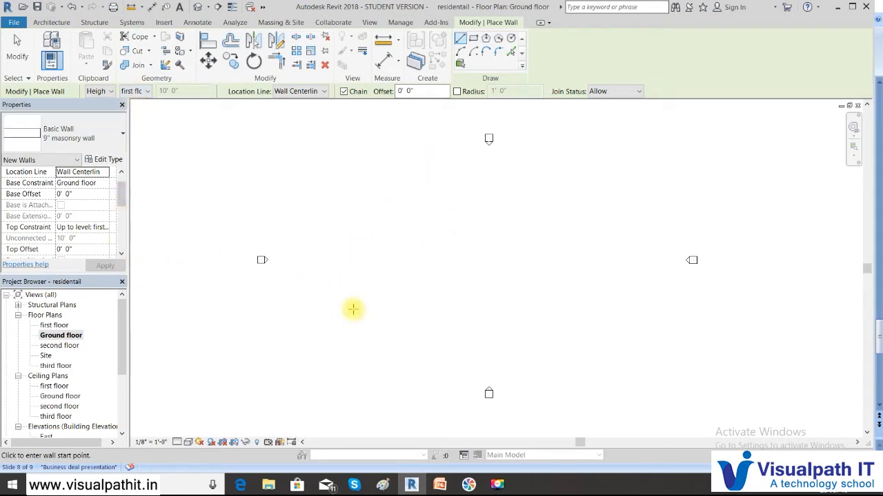
Step: Start the 9" masonsry wall chain in the ground floor plan with a horizontal wall 12' long, running right
left_click(332, 236)
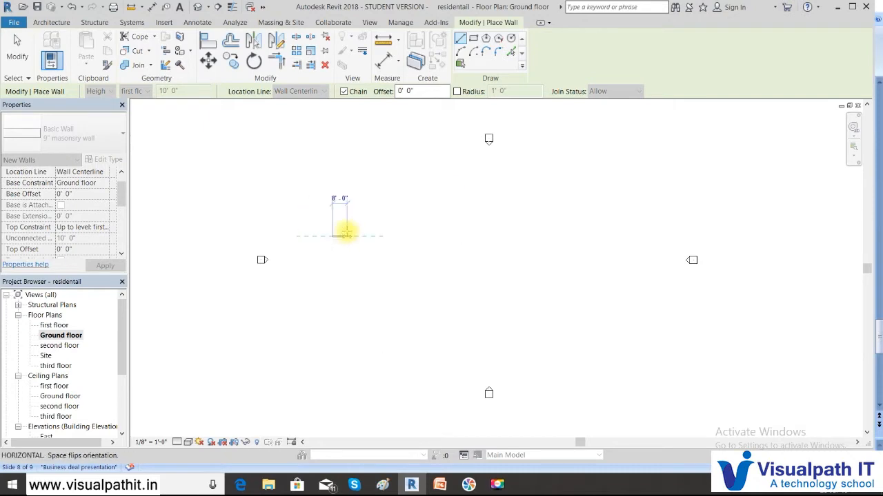
scroll(391, 235, "up", 4)
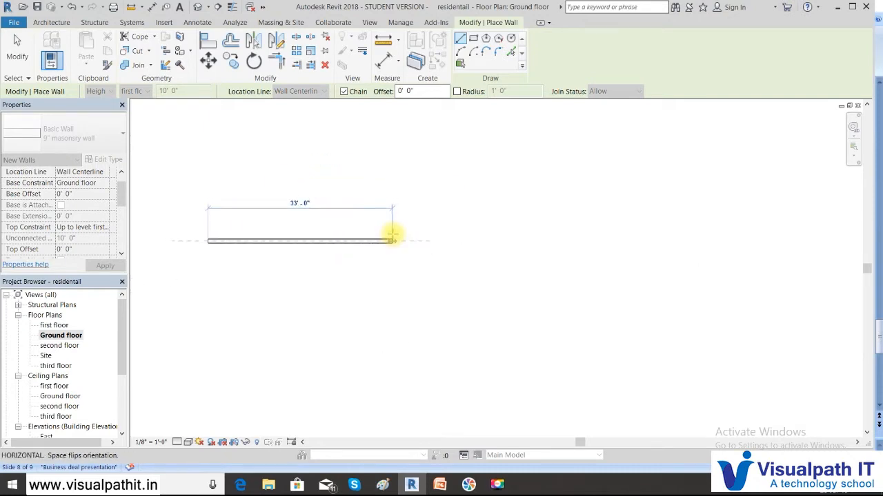
scroll(391, 238, "up", 2)
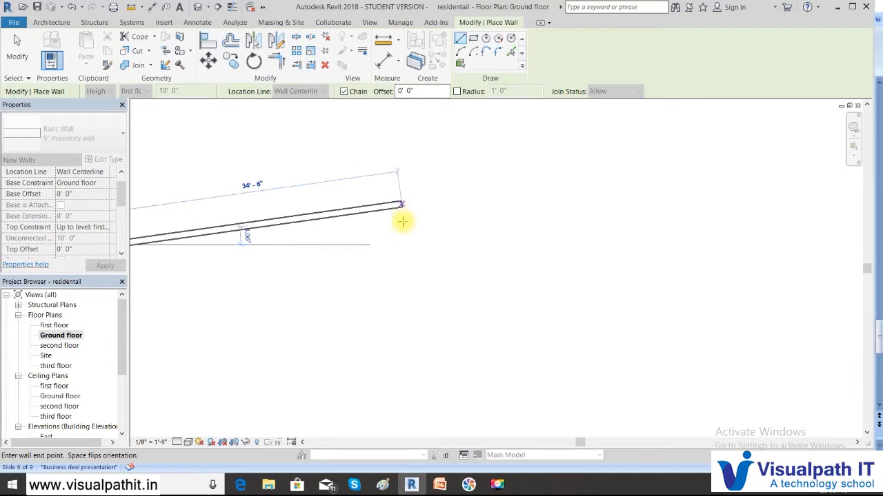
middle_click_drag(397, 245, 498, 232)
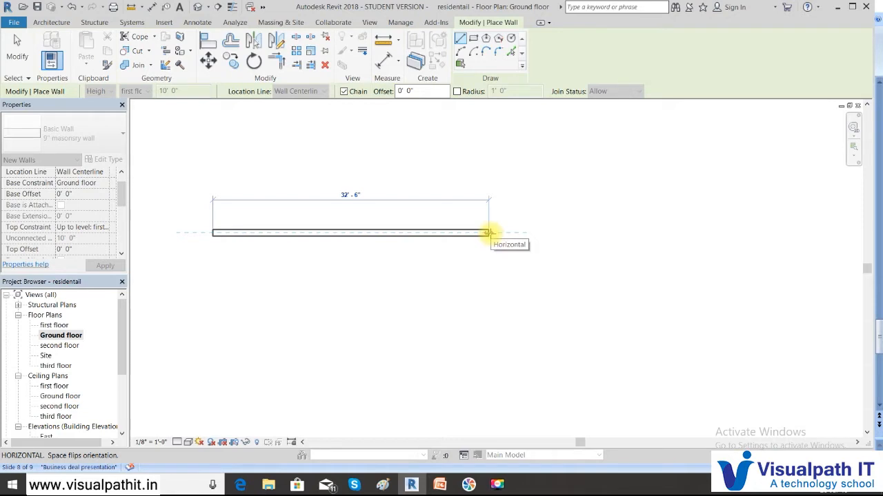
type("12")
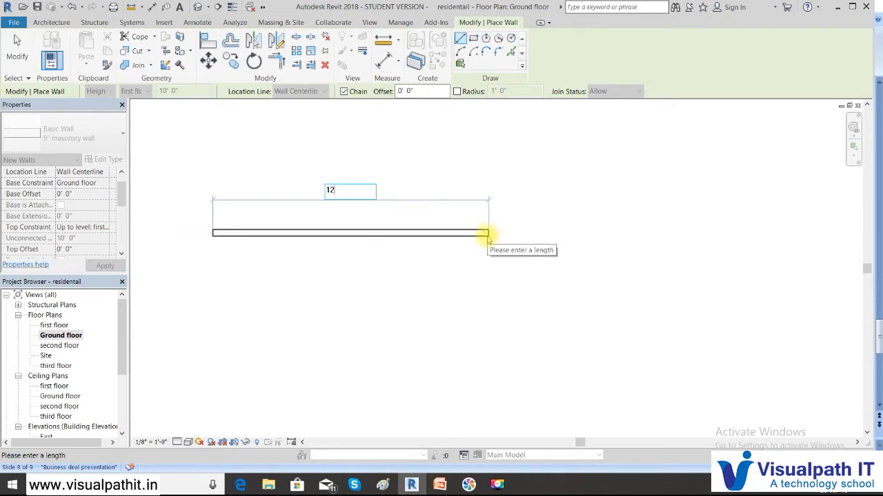
type("'")
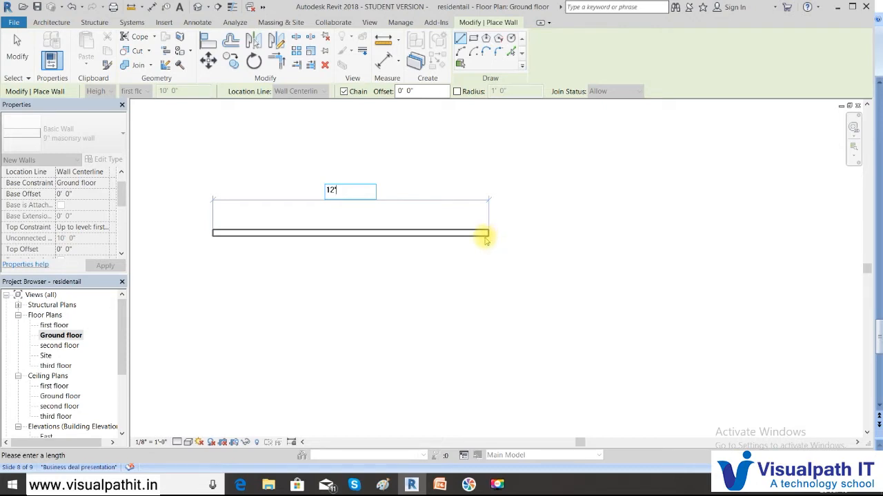
key("Return")
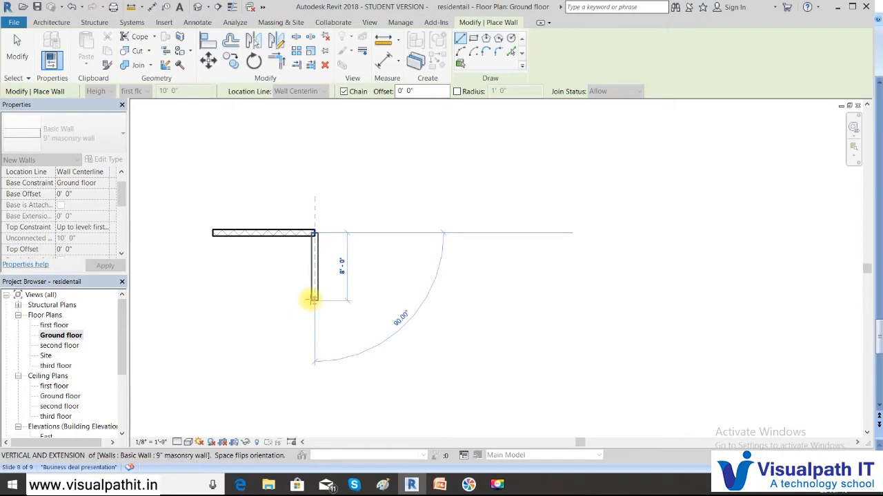
Step: Continue the wall chain with a 10' wall straight down and an 11' wall to the right
middle_click_drag(313, 300, 387, 237)
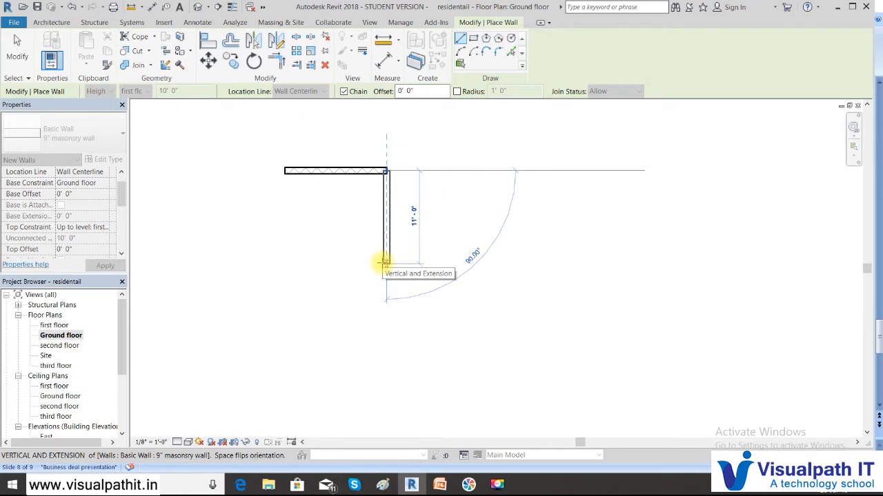
type("10")
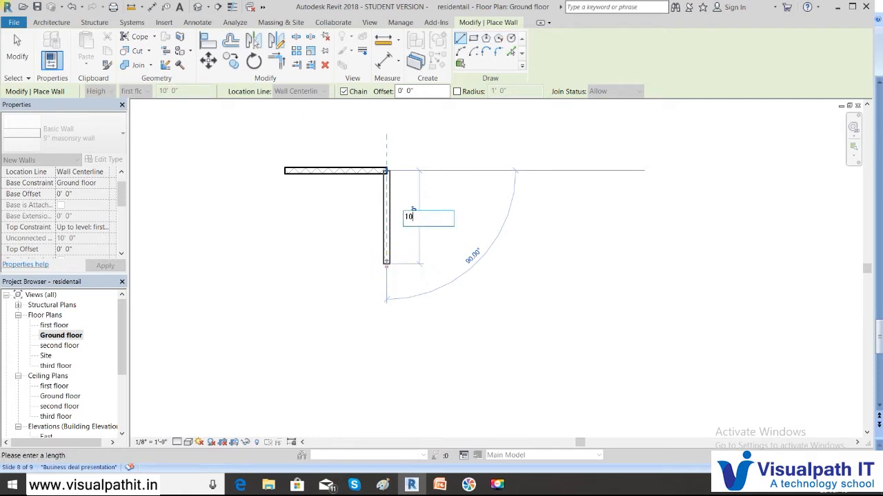
key("Return")
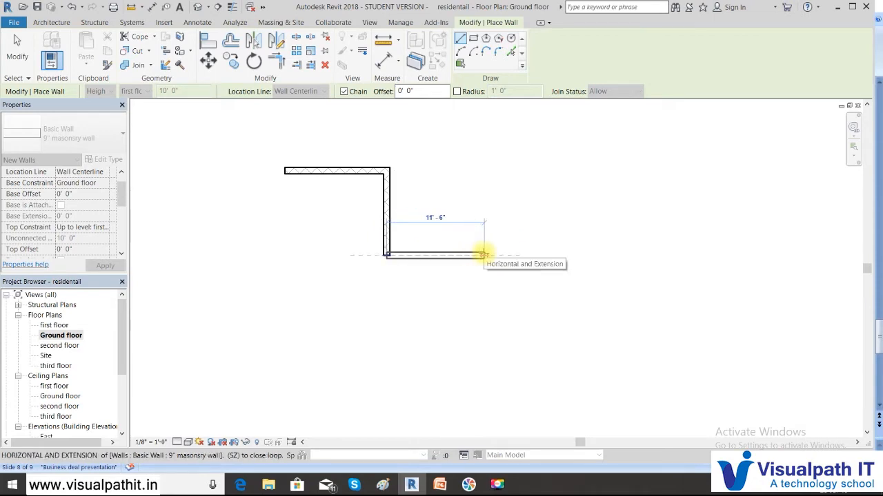
type("1")
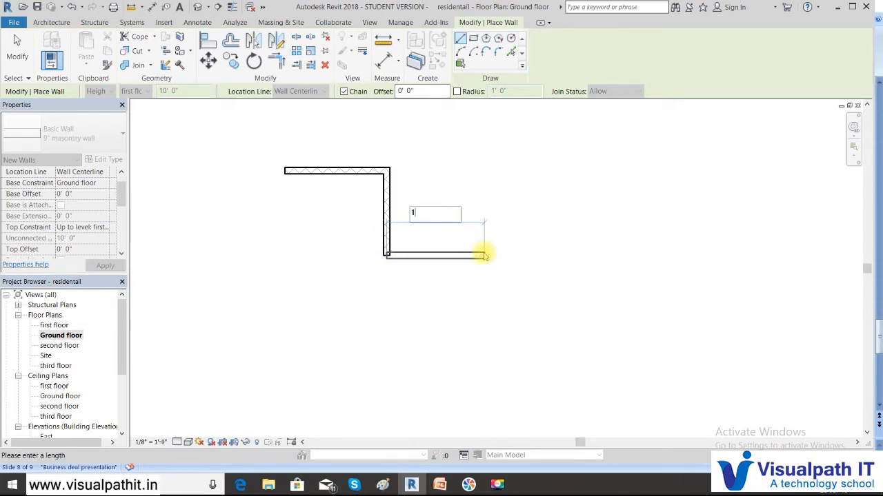
type("1")
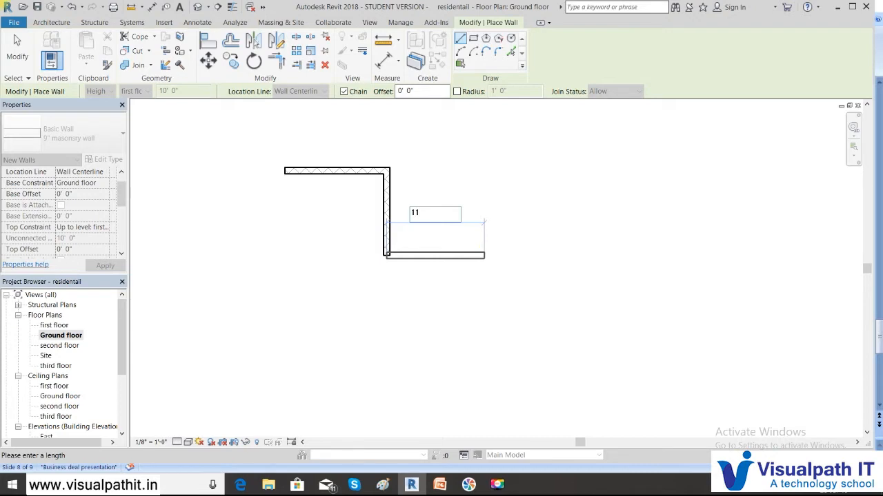
key("Return")
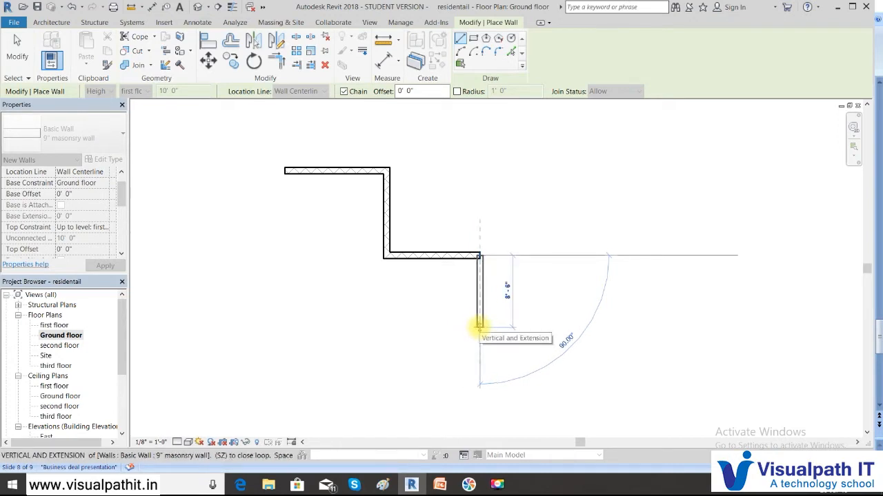
Step: Add a 9' wall straight down and close the outline with a 23' bottom wall and a left wall back to the start point
type("9")
key("Return")
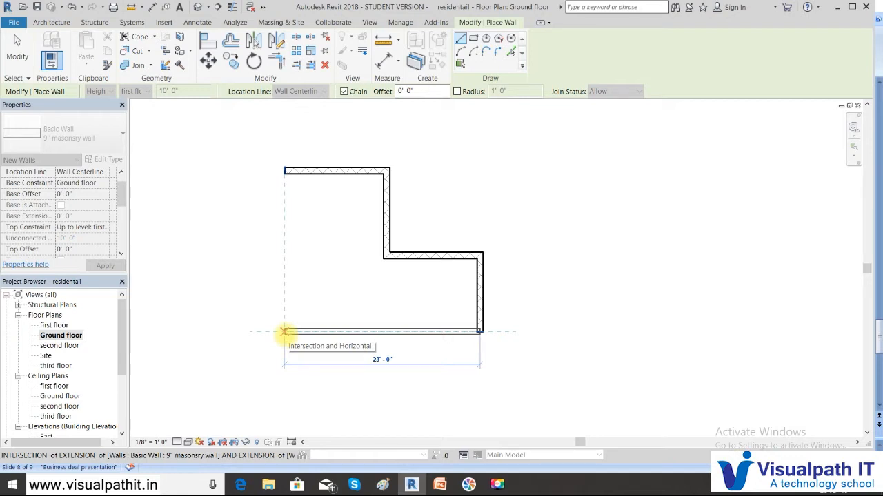
left_click(284, 331)
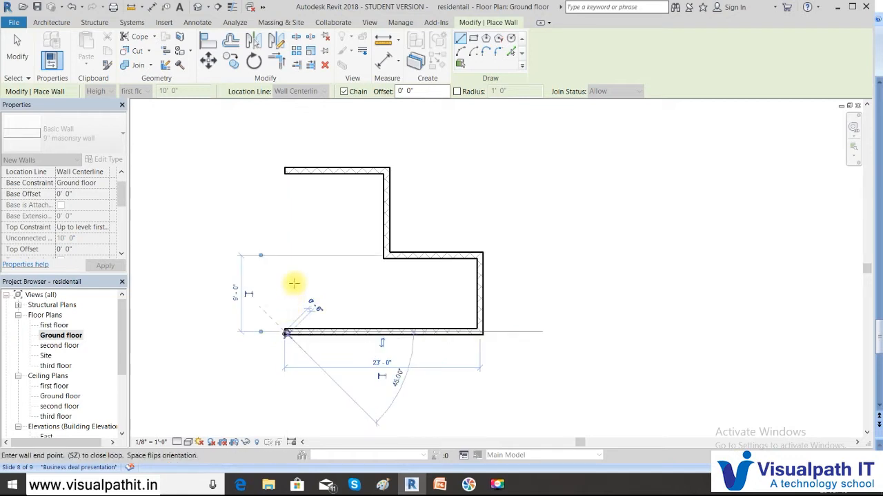
left_click(284, 170)
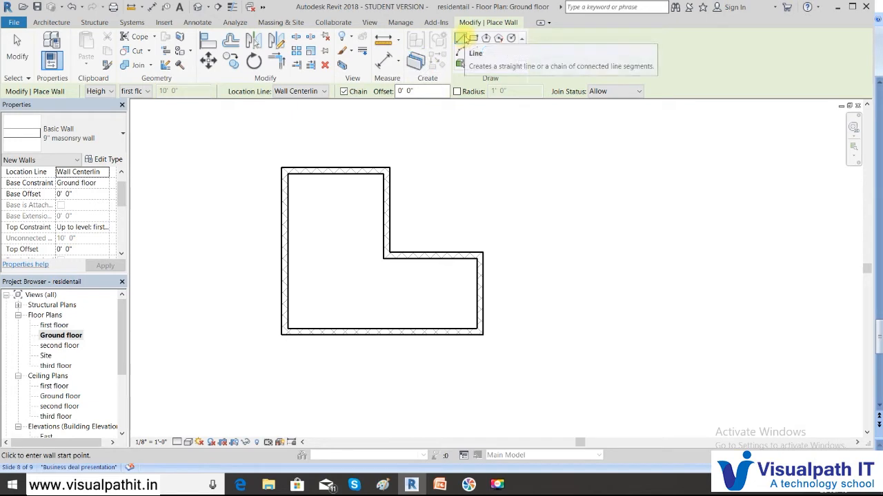
Step: Draw a horizontal partition wall from the outline's inner corner to the left wall, and finish placing walls
left_click(385, 253)
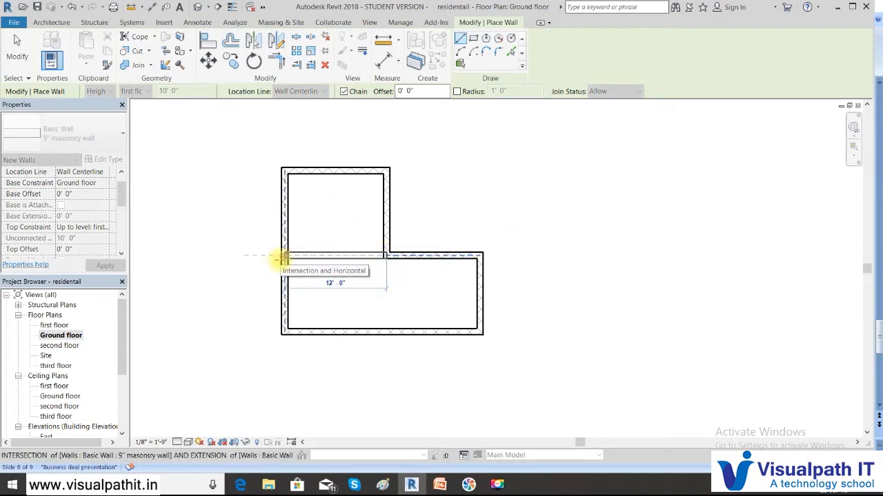
left_click(285, 259)
left_click(287, 260)
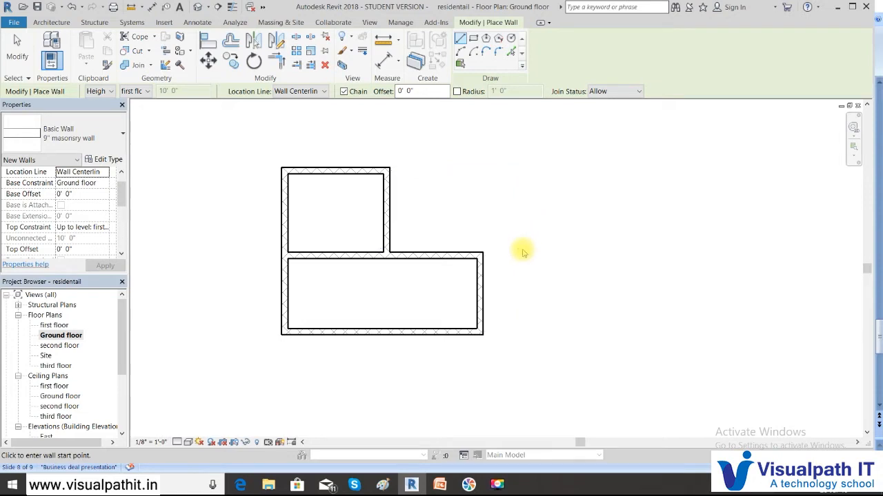
key("Escape")
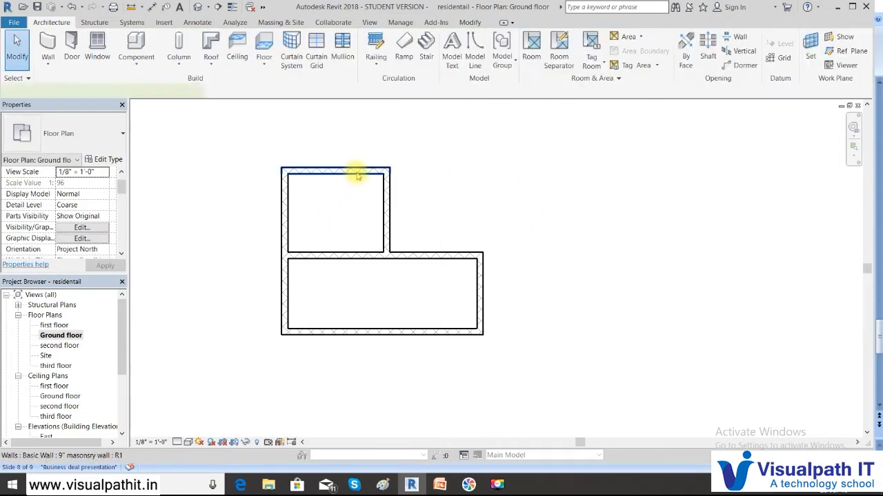
Step: Select the upper room's top wall and set its distance from the partition wall to 11'
left_click(354, 173)
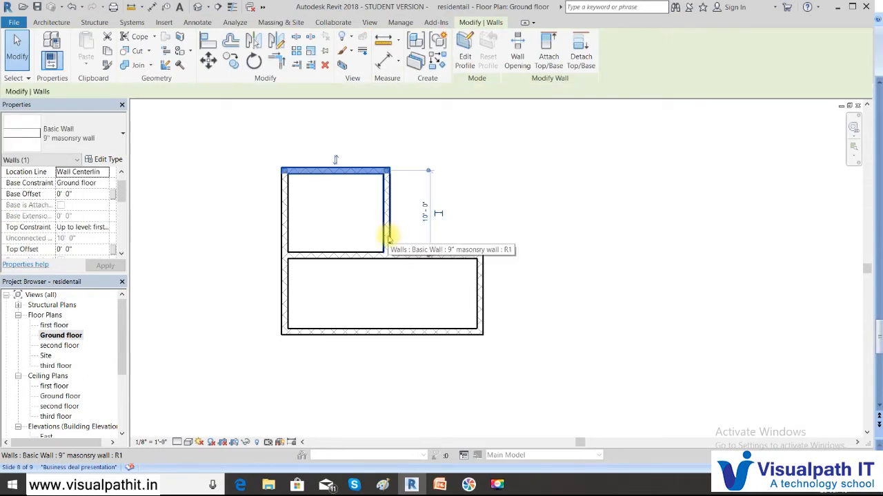
left_click(383, 231)
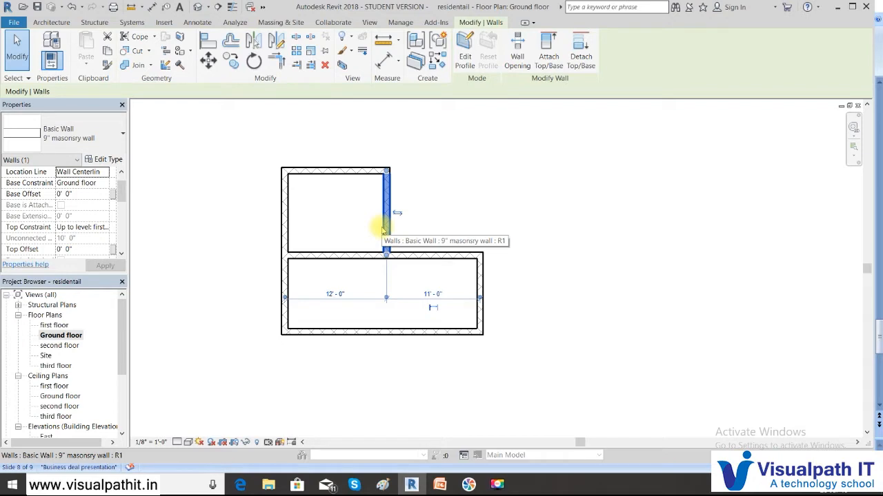
left_click(360, 178, "ctrl")
left_click(360, 178, "shift")
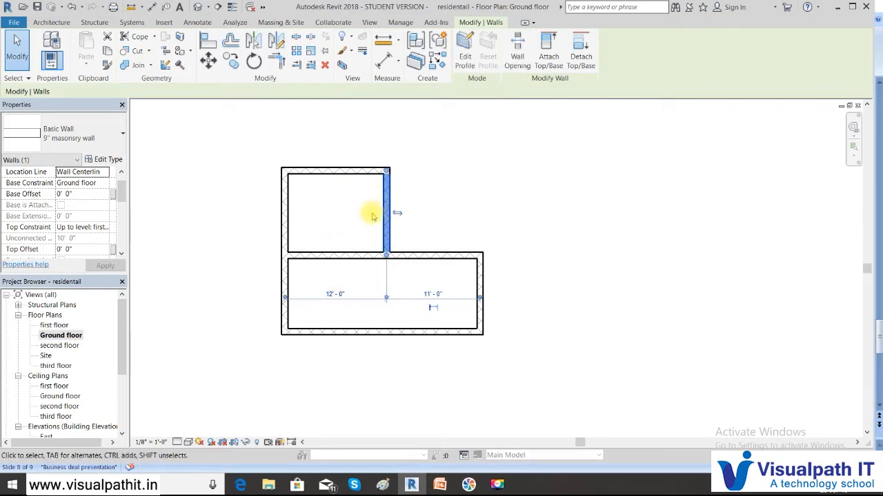
left_click(370, 176)
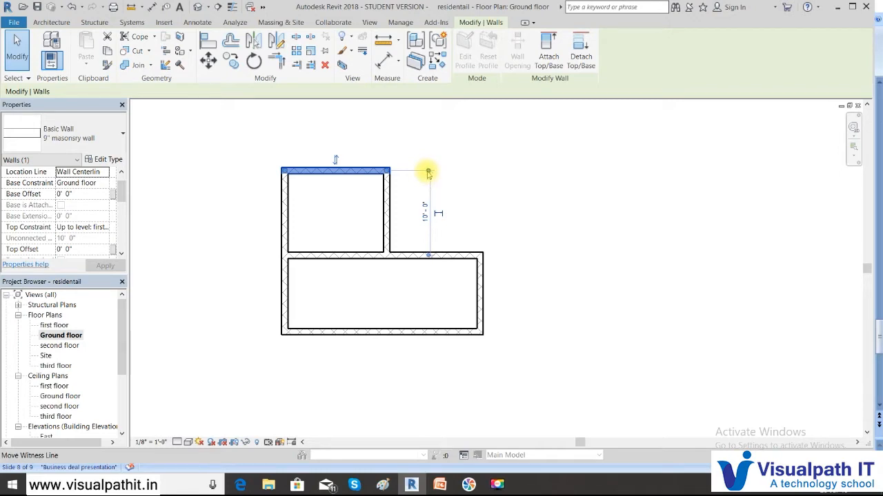
left_click(425, 211)
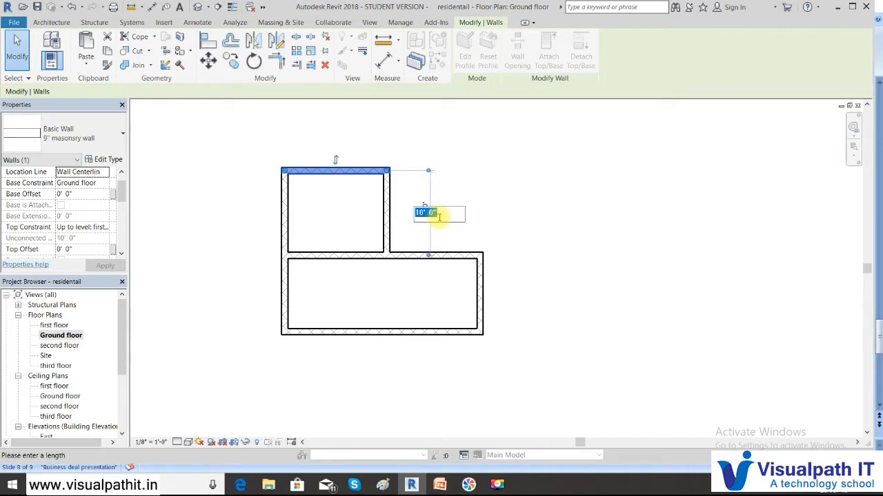
type("11")
key("Return")
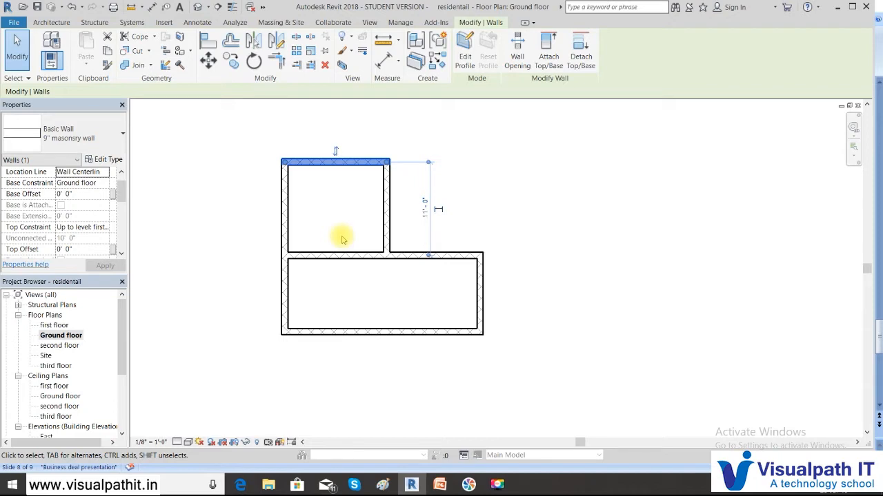
Step: Nudge the upper room's top wall down to 10' from the partition wall and back up to 11'
key("Down")
key("Down")
key("Down")
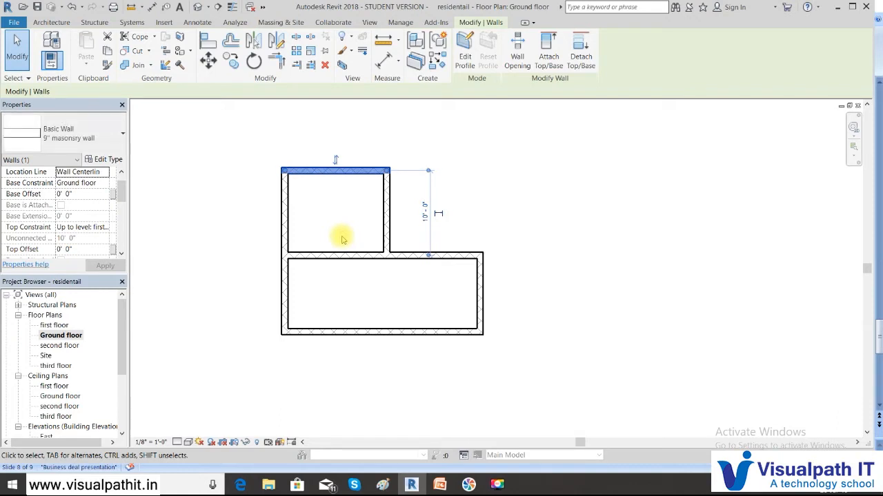
key("Up")
key("Up")
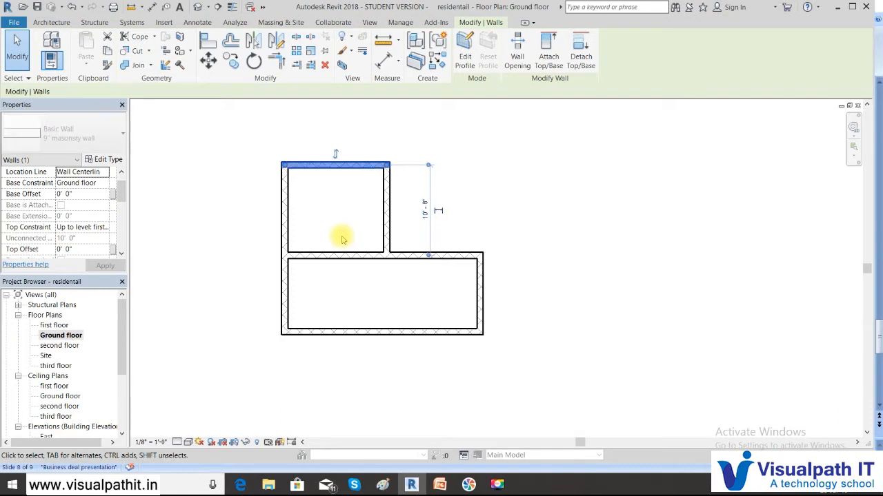
key("Up")
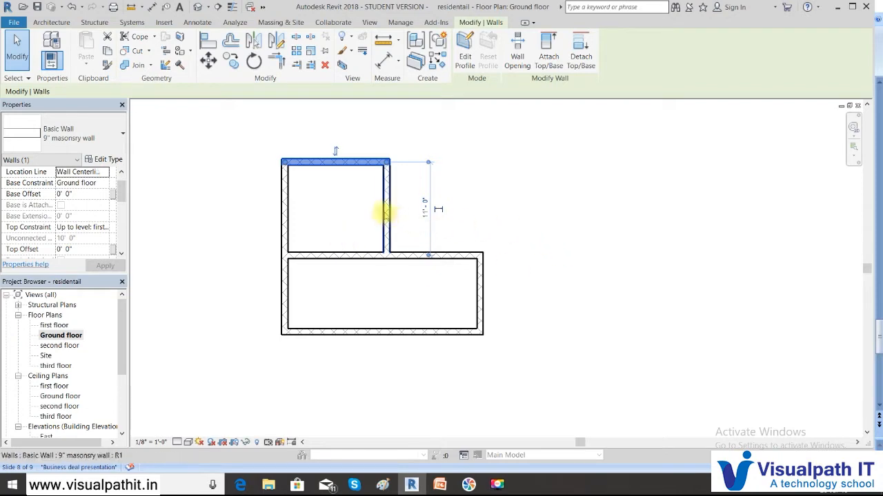
Step: Nudge the upper room's right wall left to 11' from the left wall and back right to 12'-4", and deselect it
left_click(387, 212)
key("Left")
key("Left")
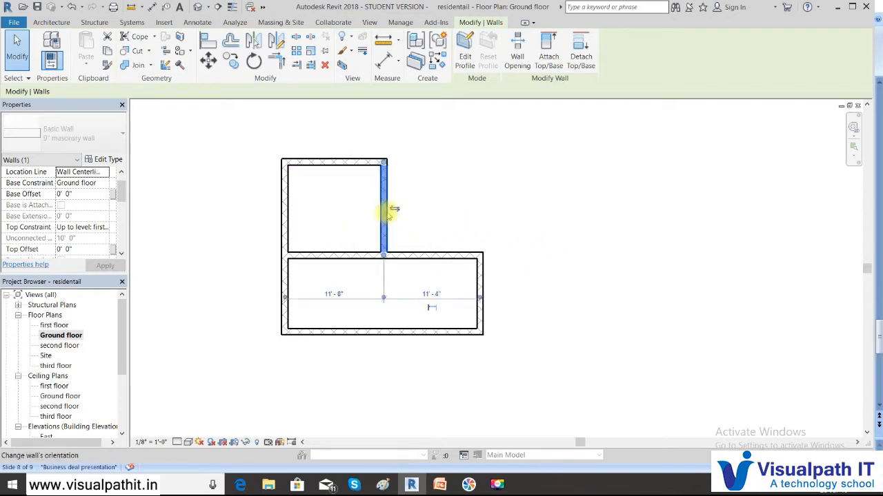
key("Left")
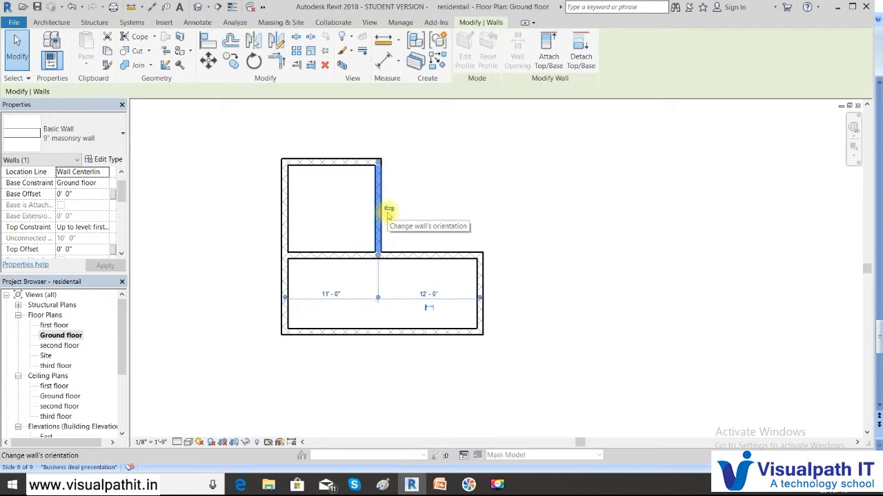
key("Right")
key("Right")
key("Right")
key("Right")
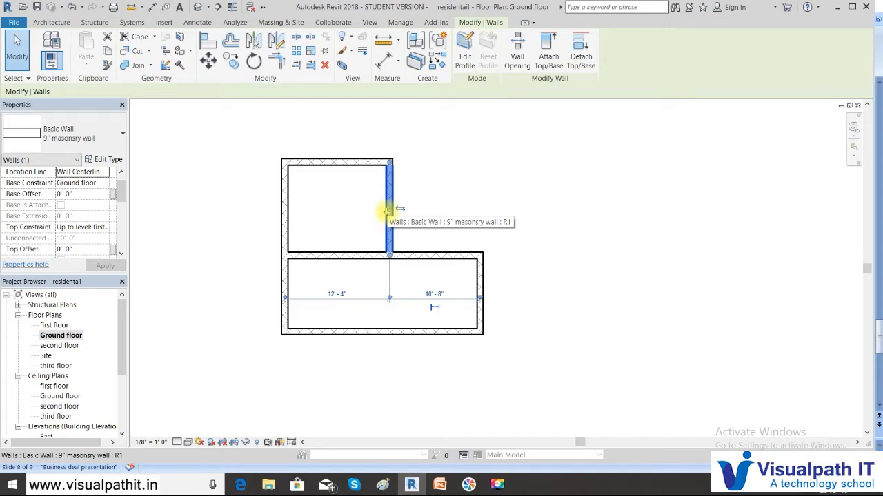
left_click(486, 176)
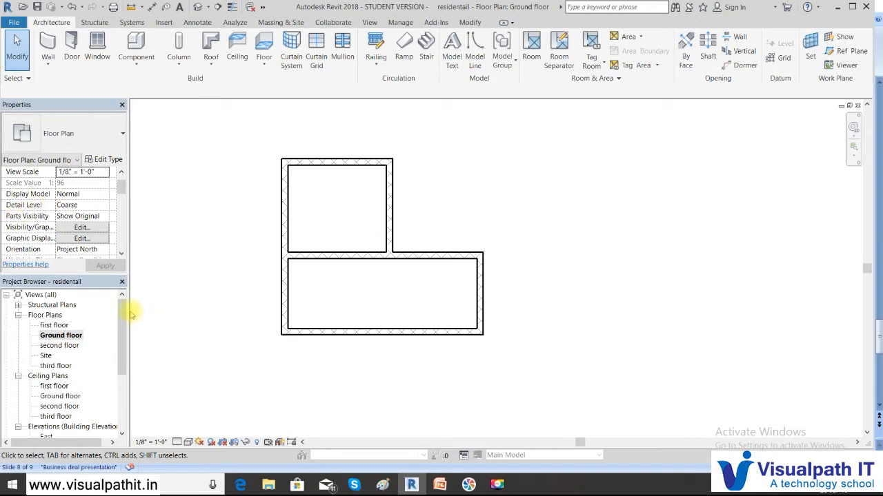
Step: Open the default 3D view to examine the ground floor walls
mouse_move(122, 308)
left_mouse_down()
mouse_move(130, 374)
mouse_move(122, 295)
left_mouse_up()
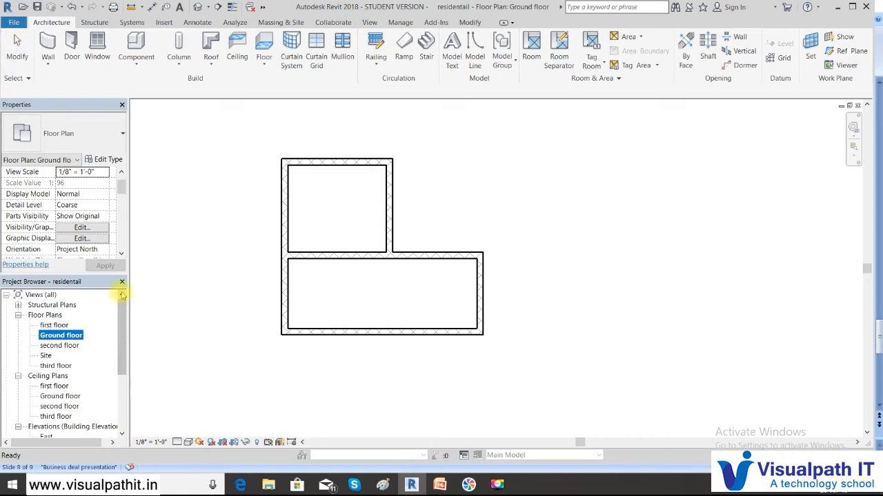
left_click(209, 7)
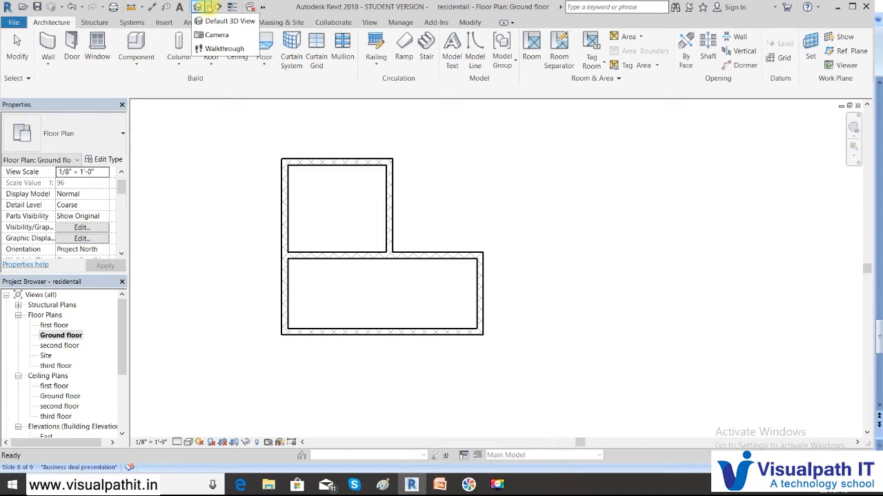
left_click(215, 22)
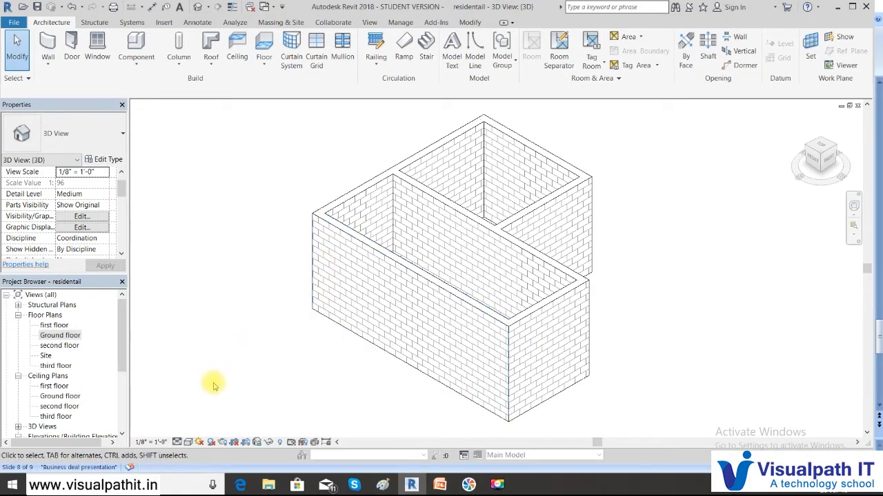
Step: Examine the walls in the Realistic, Wireframe and Hidden Line visual styles, orbit the model, and return to the home view
left_click(188, 442)
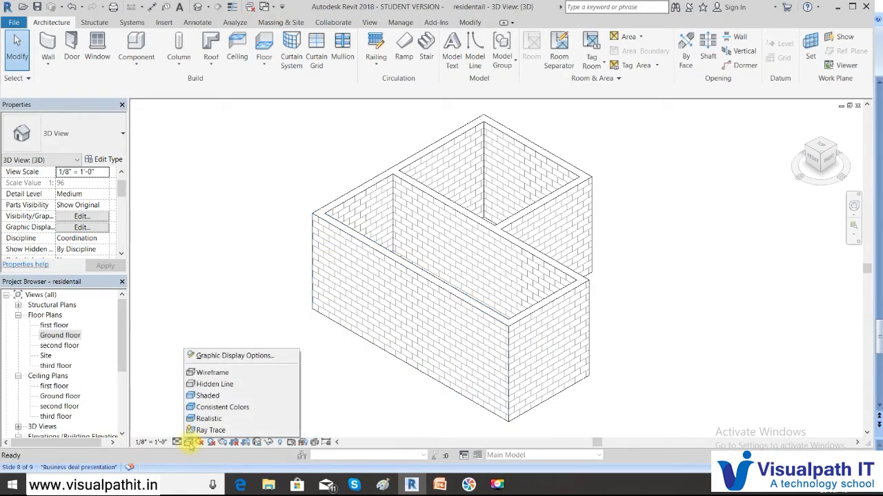
left_click(197, 419)
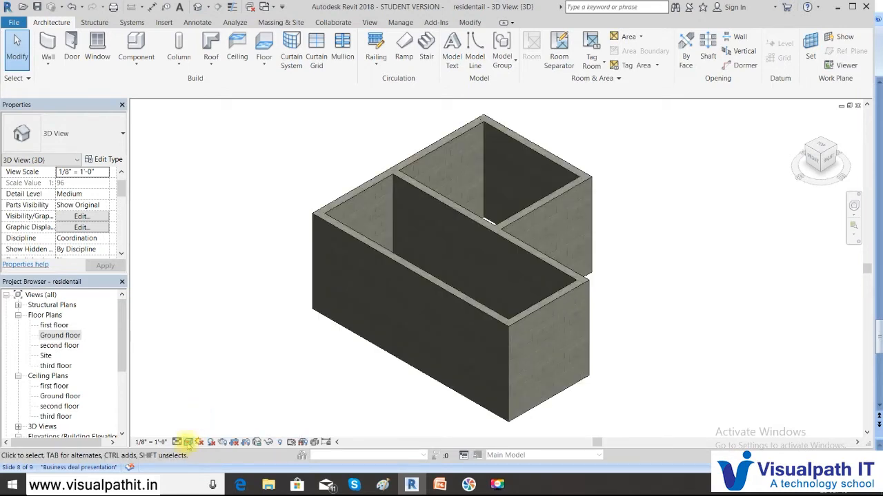
left_click(188, 442)
left_click(200, 372)
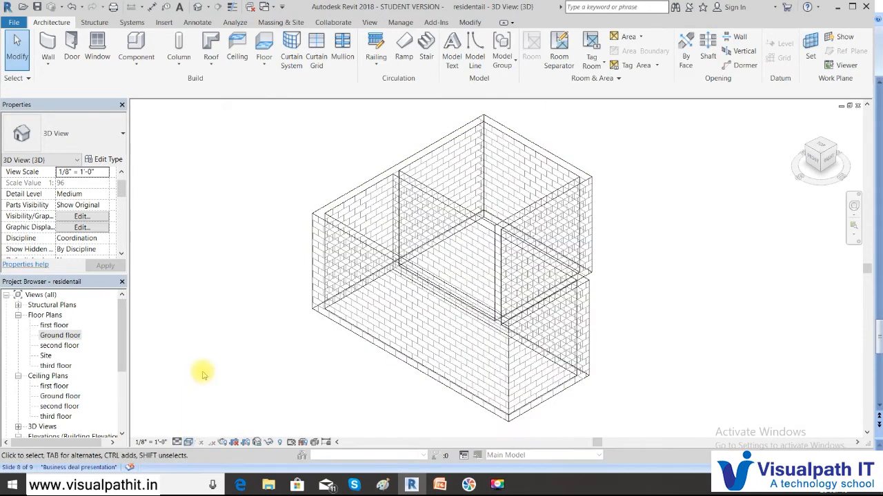
left_click(194, 444)
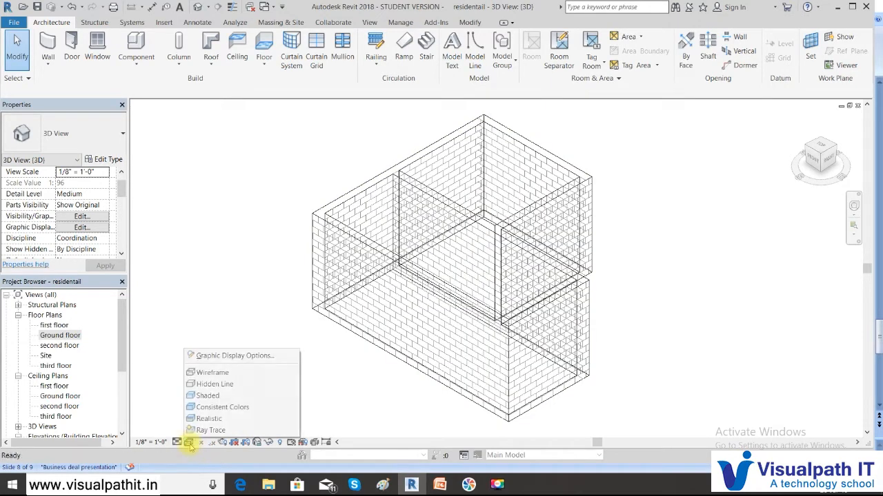
left_click(201, 384)
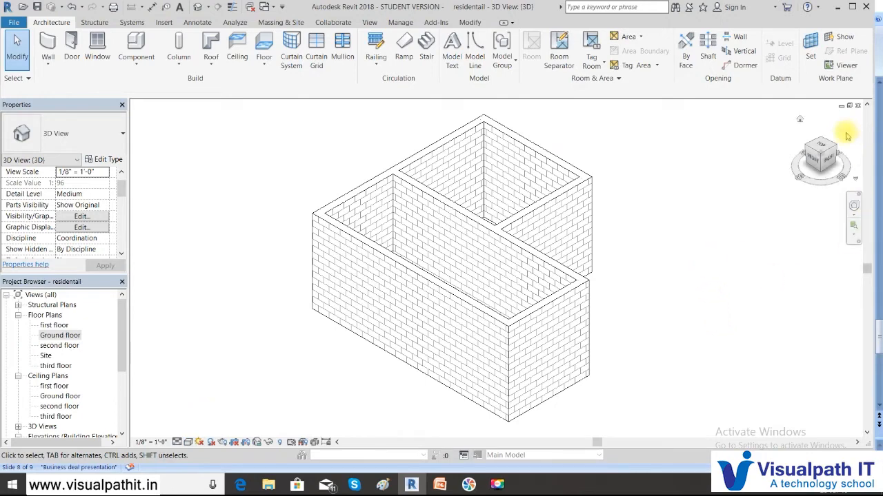
mouse_move(799, 182)
left_mouse_down()
mouse_move(837, 178)
mouse_move(824, 160)
mouse_move(794, 175)
left_mouse_up()
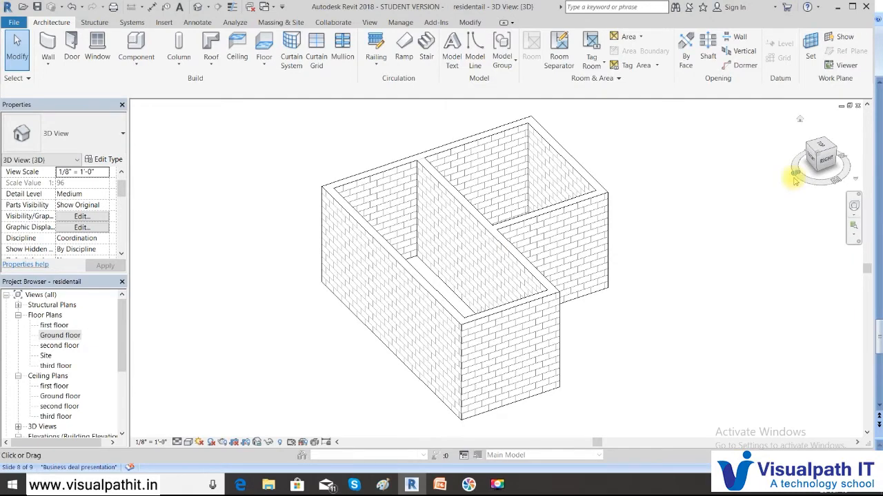
left_click(801, 122)
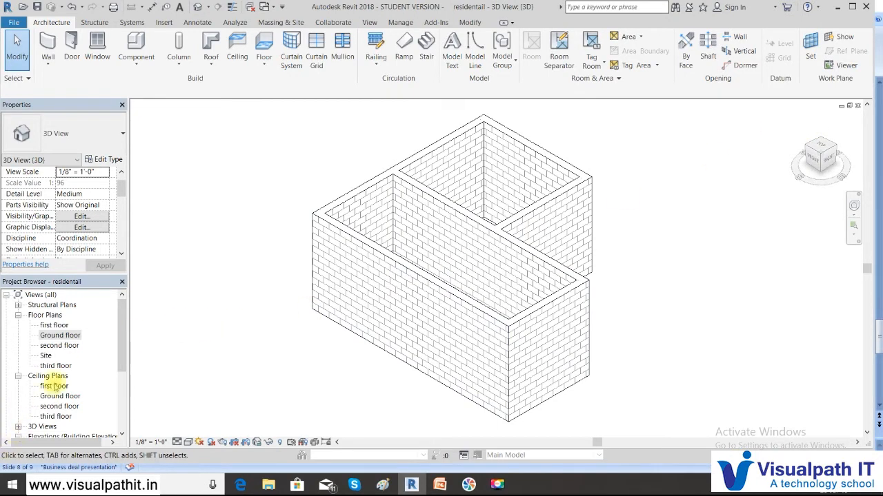
Step: In the Ground floor plan, draw a rectangle of 9" masonry architectural walls about 14' by 11' to the right of the building
double_click(66, 338)
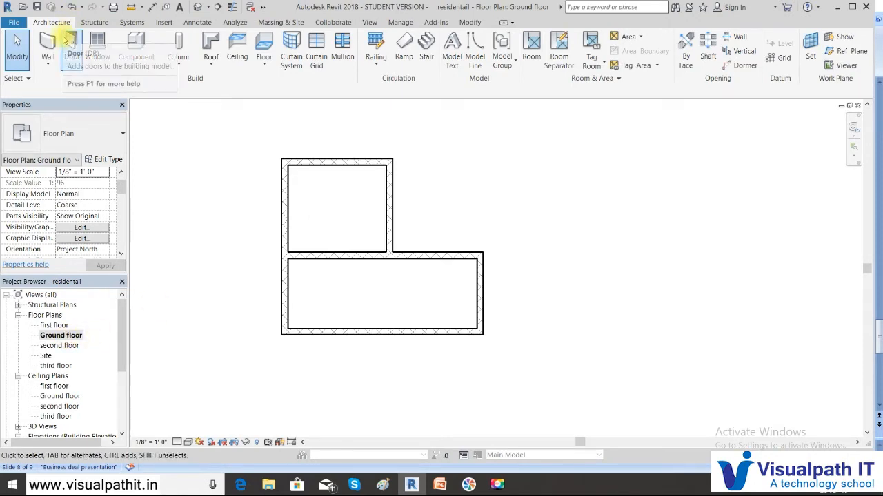
left_click(48, 64)
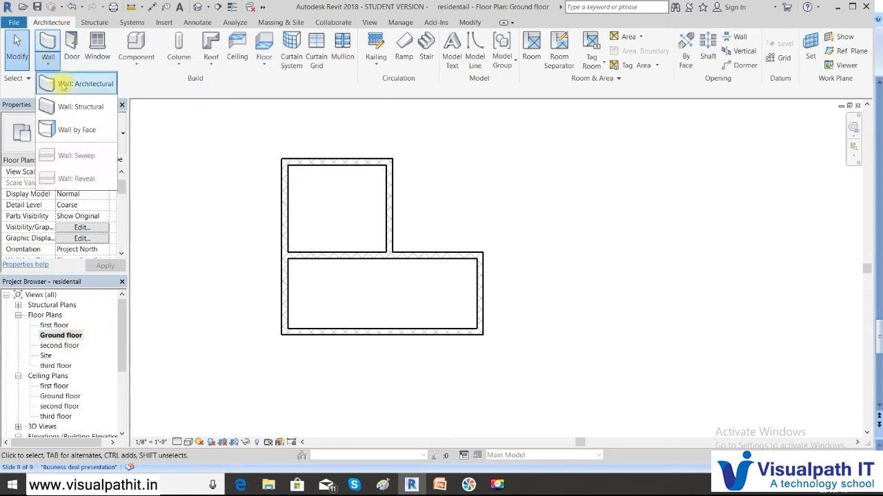
left_click(65, 84)
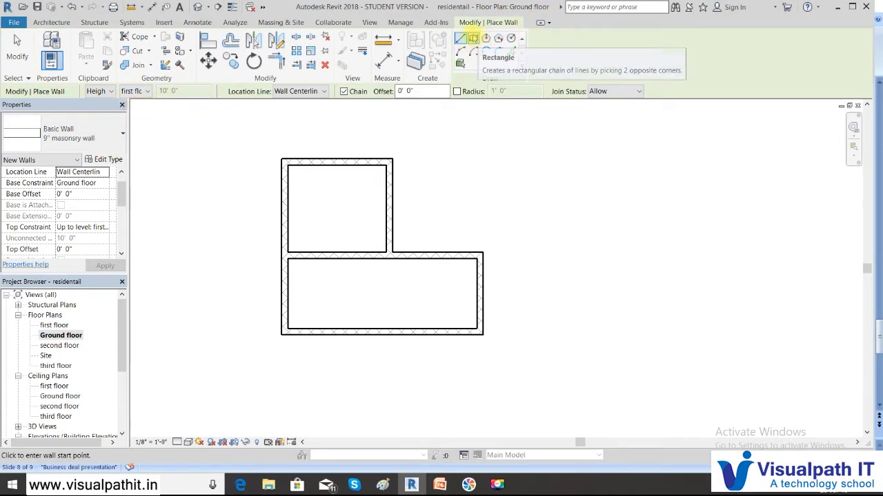
left_click(474, 38)
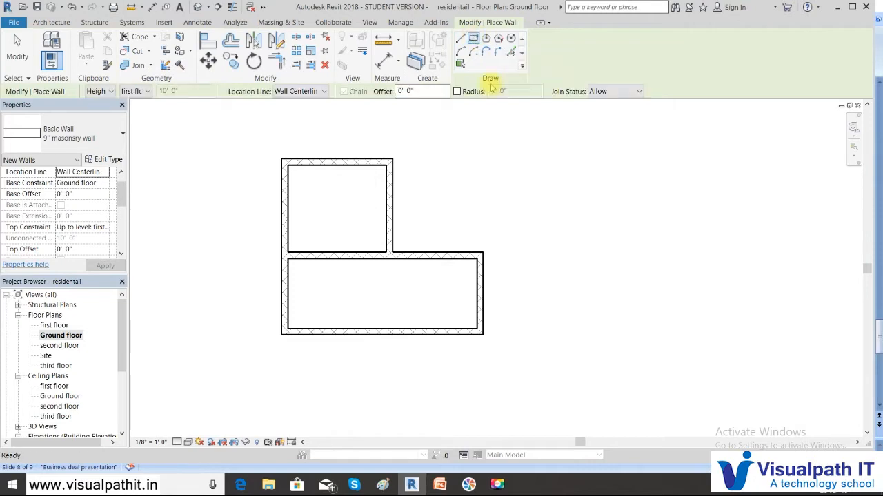
left_click(543, 211)
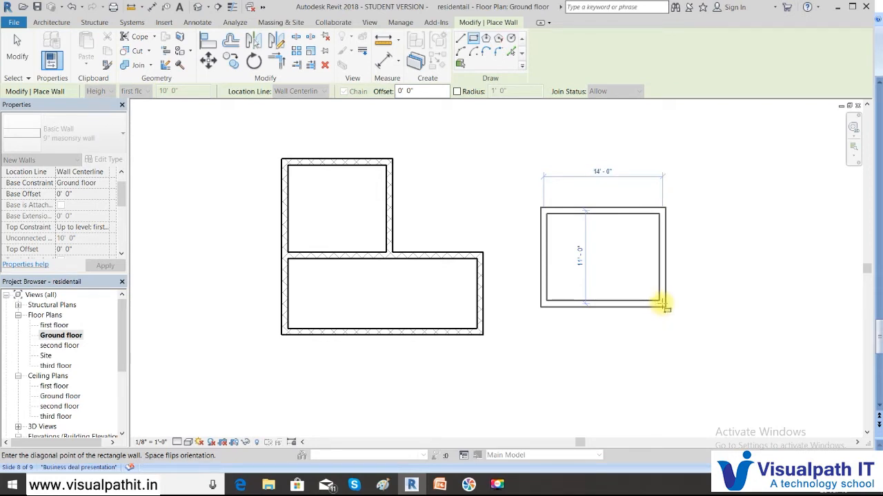
left_click(660, 303)
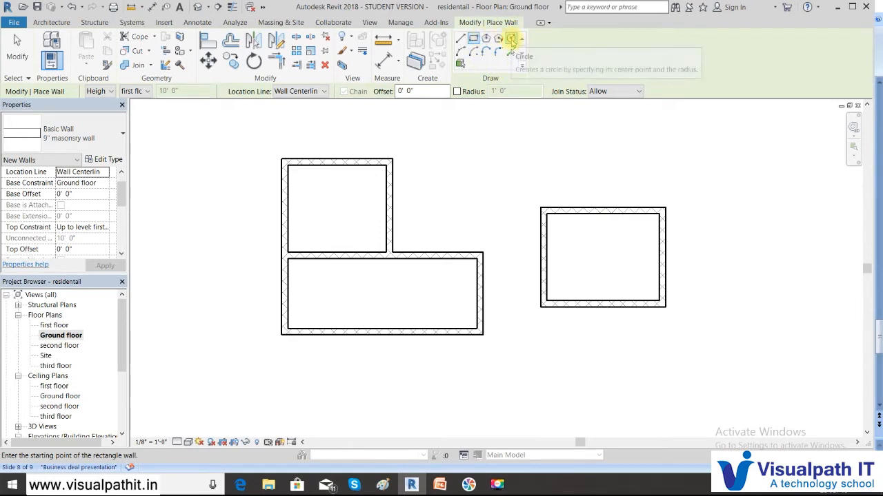
Step: Draw a circular wall with a radius of about 4'-6" below the separate rectangular room and finish the wall command
left_click(510, 38)
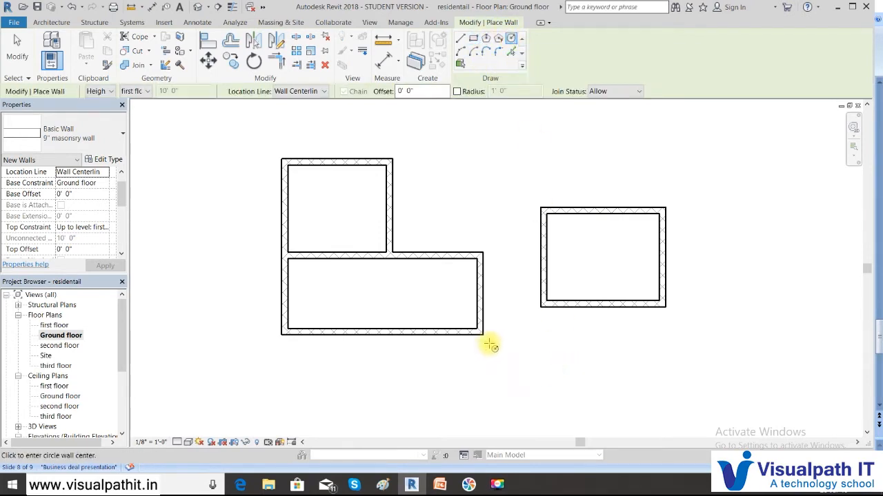
left_click(530, 363)
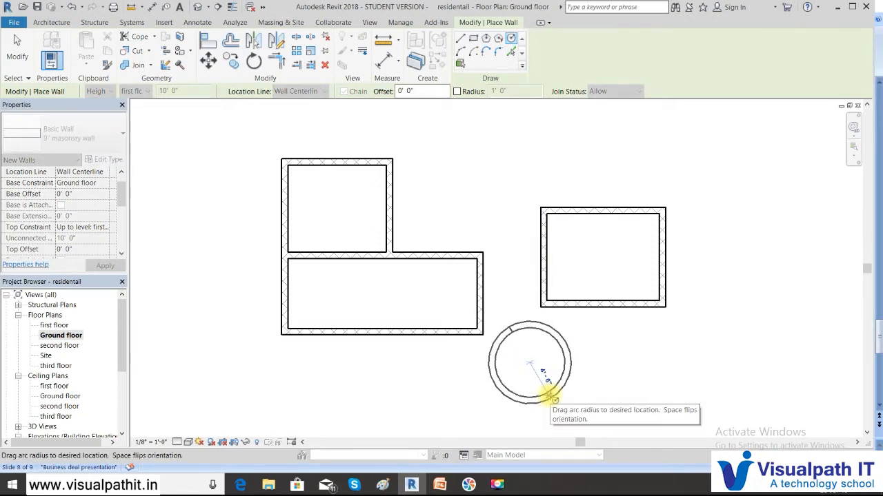
left_click(551, 398)
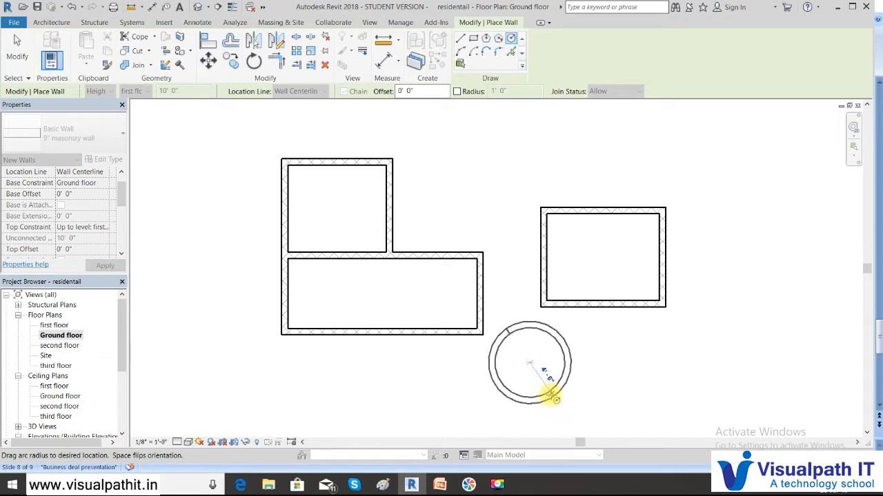
key("Escape")
key("Escape")
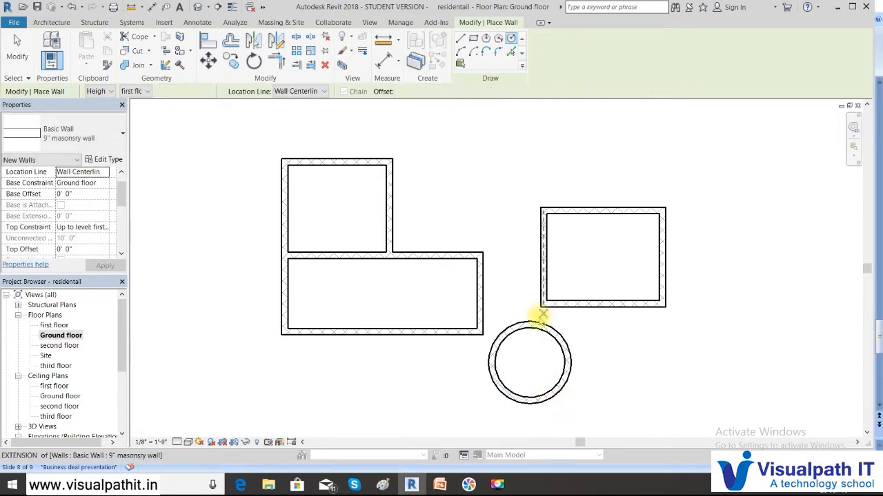
Step: Set the circular wall's radius to 5' and deselect it
left_click(536, 327)
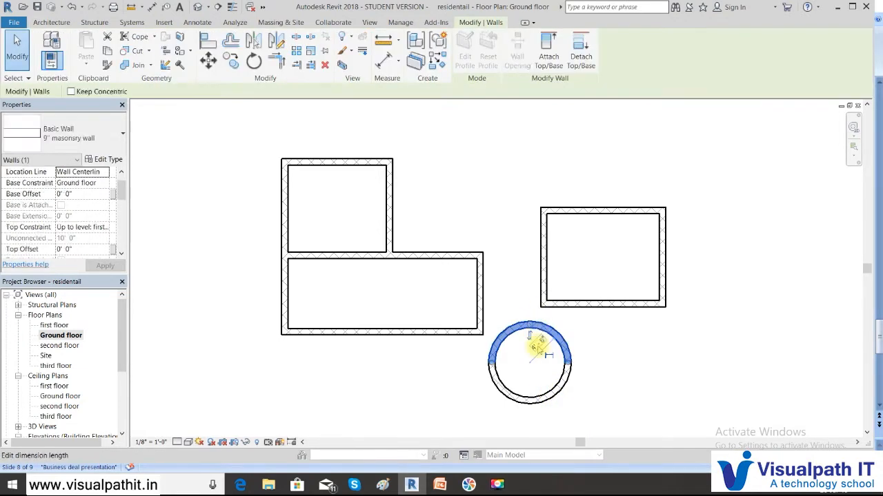
left_click(518, 340)
type("5")
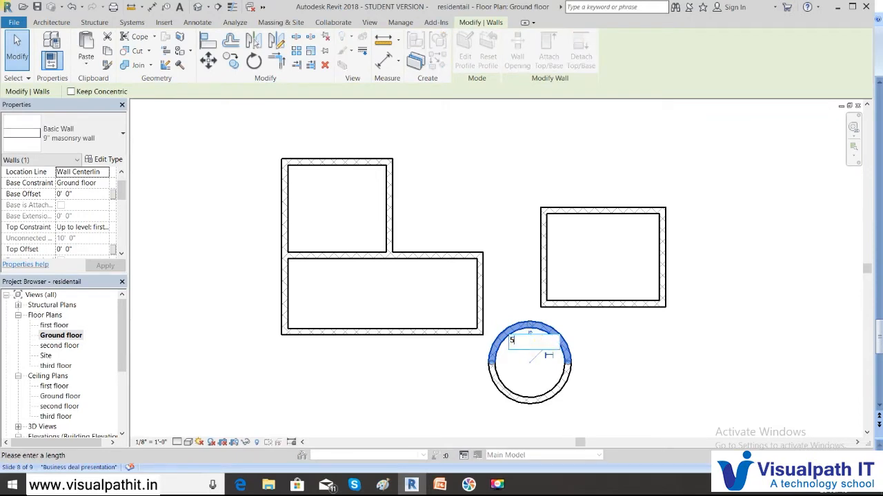
left_click(545, 354)
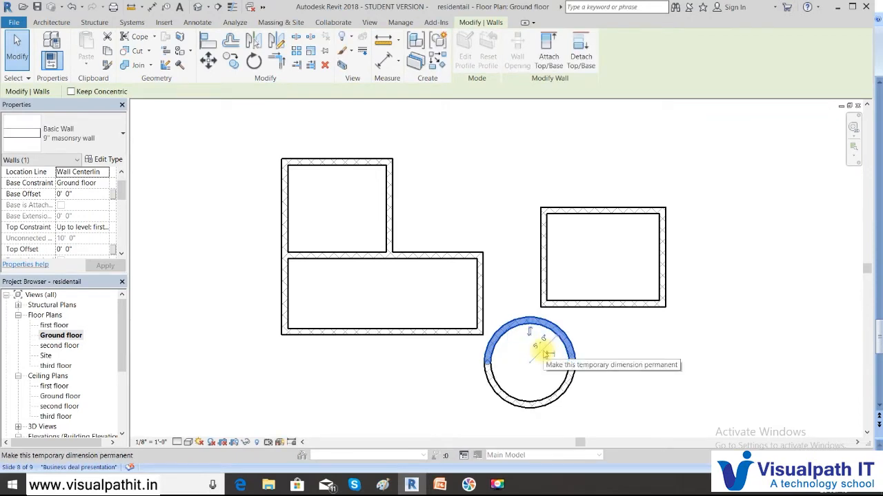
left_click(506, 138)
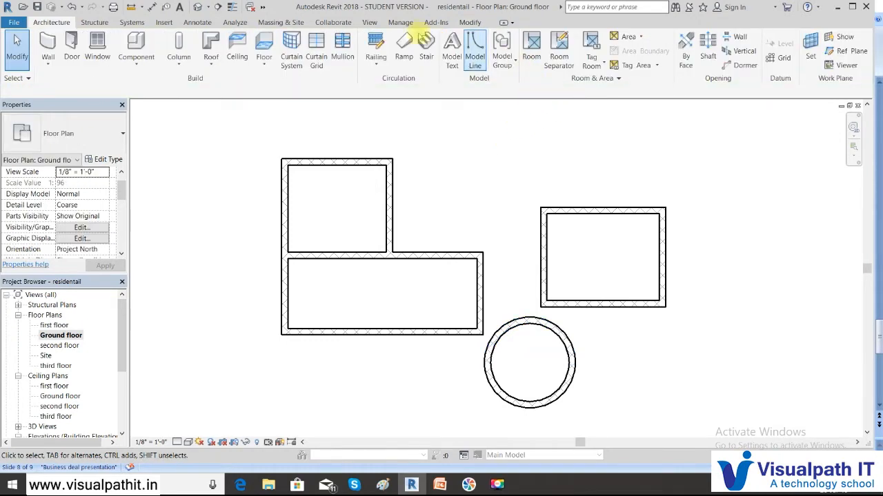
Step: Draw a five-sided inscribed polygon of walls above the separate rectangular room
left_click(48, 43)
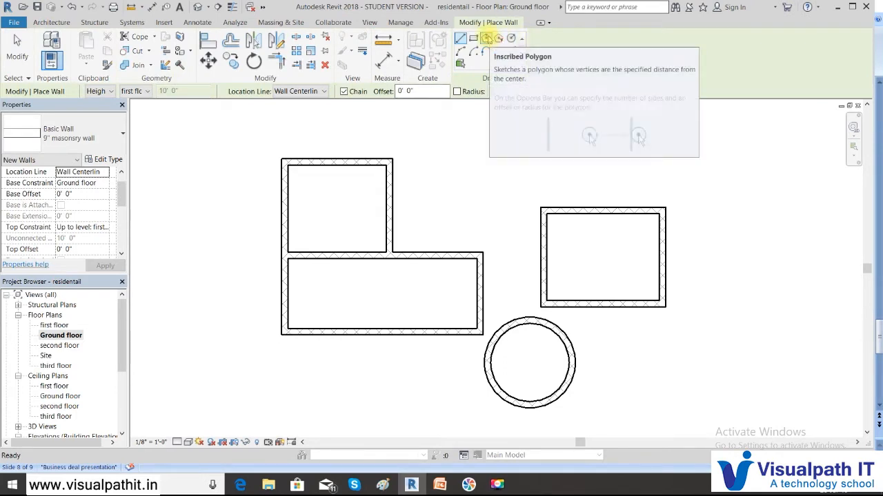
left_click(486, 38)
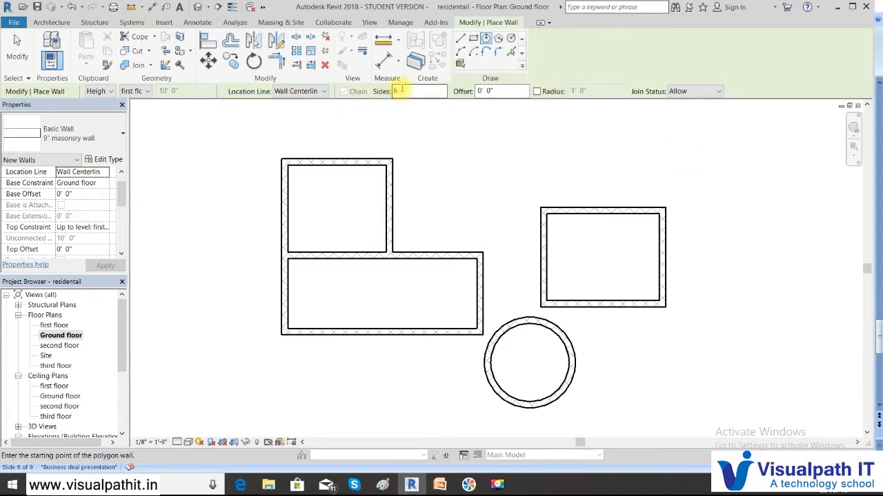
type("5")
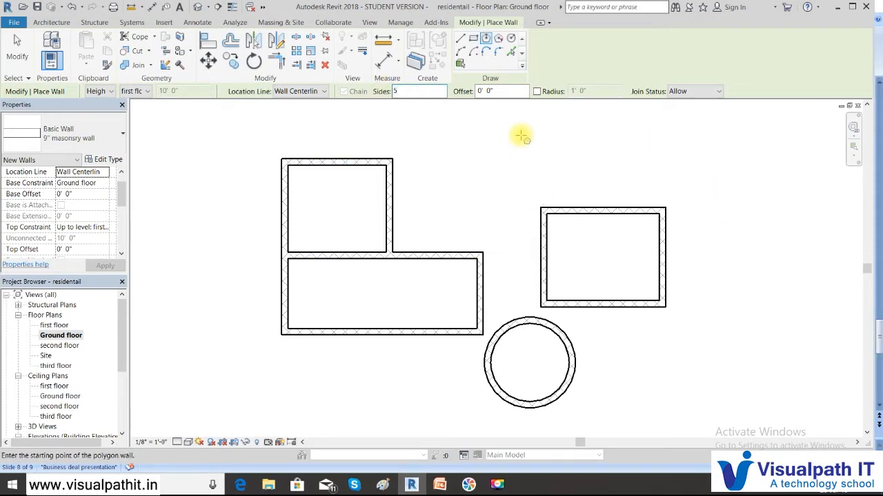
left_click(520, 136)
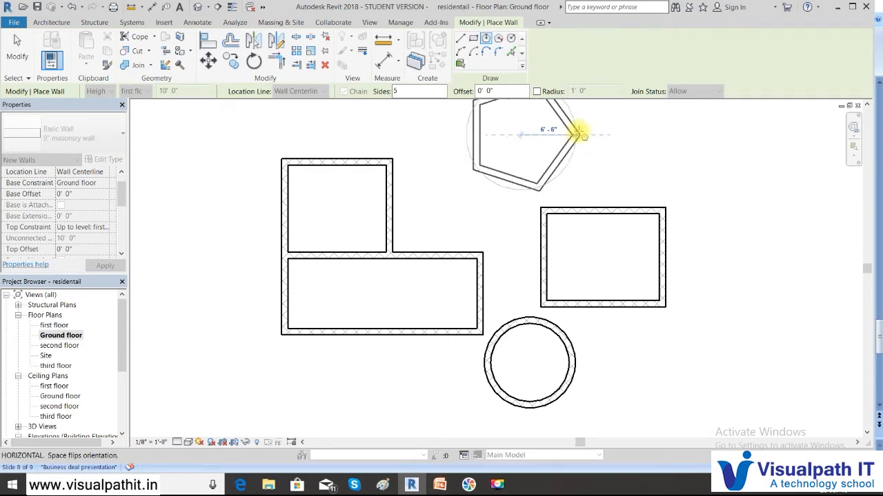
left_click(586, 138)
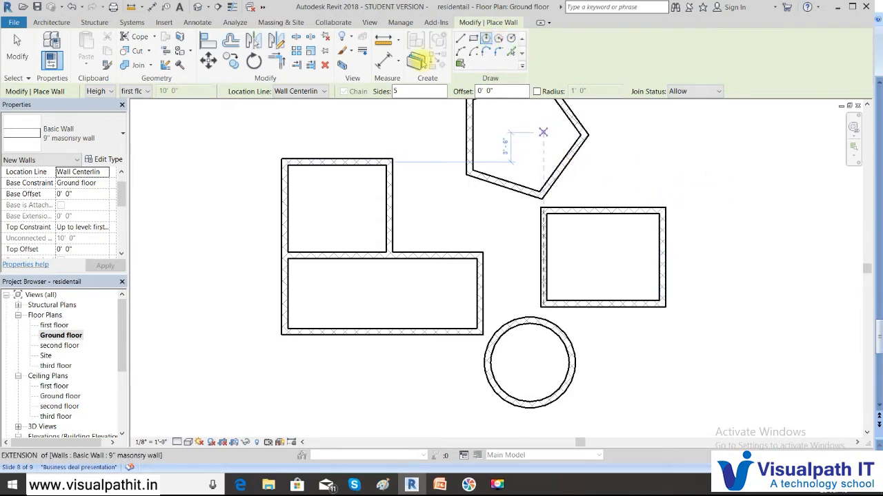
Step: Draw a start-end-radius arc wall of about 131° and 8' radius to the right of the circular wall, and end the chain
left_click(461, 52)
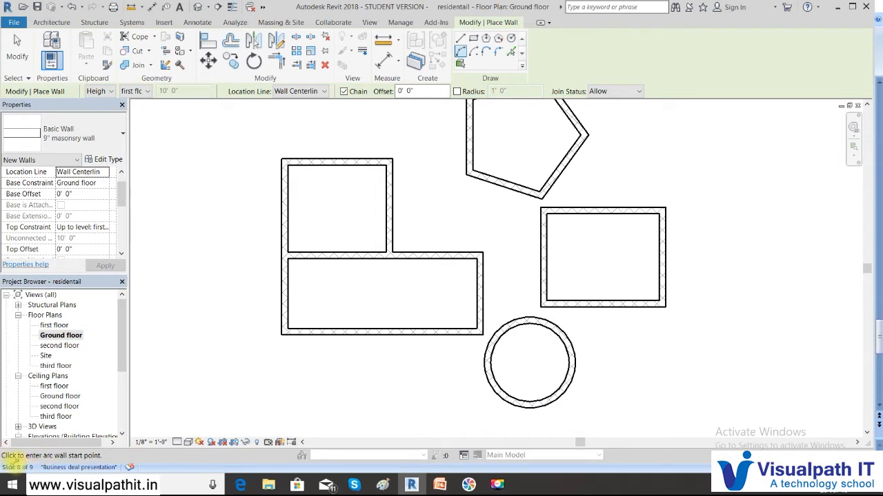
left_click(641, 386)
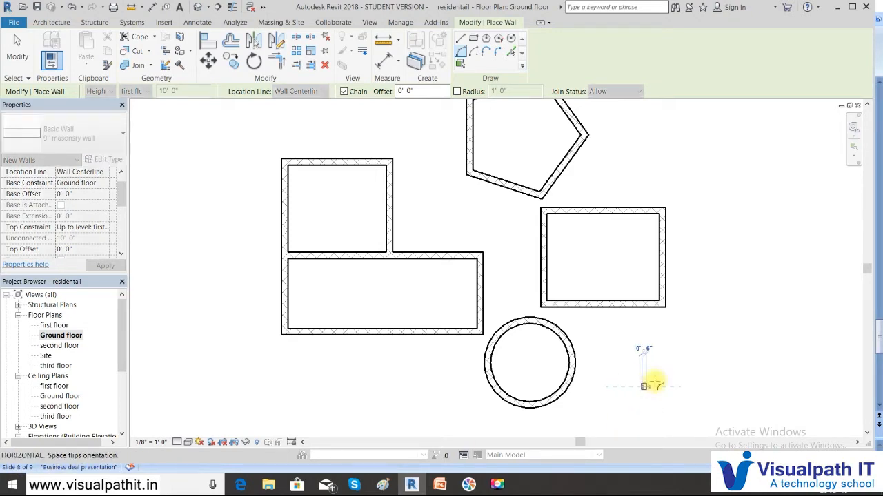
left_click(742, 319)
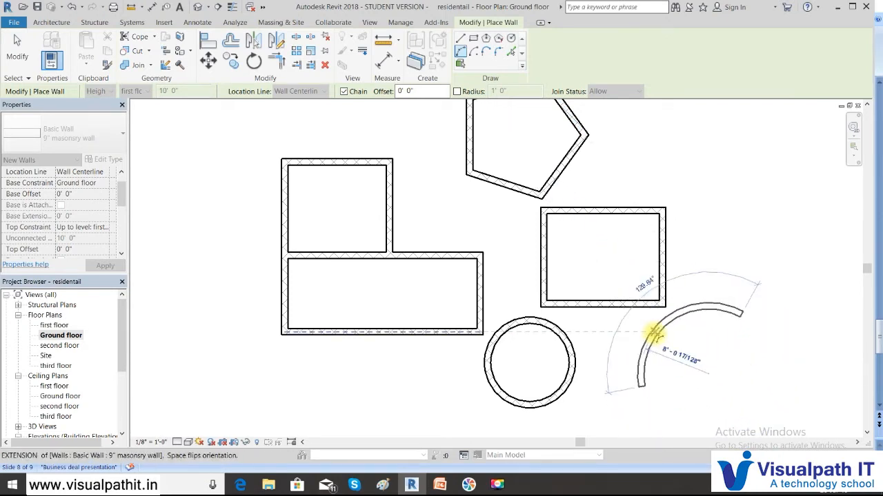
left_click(664, 379)
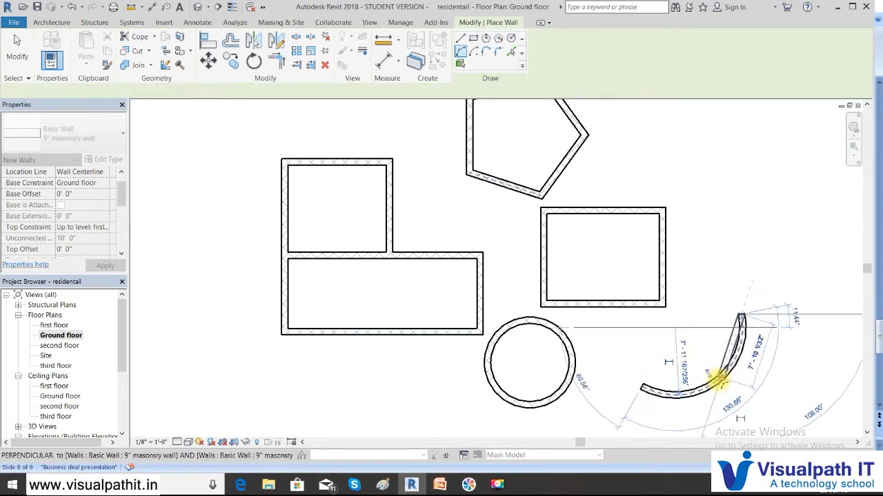
right_click(735, 256)
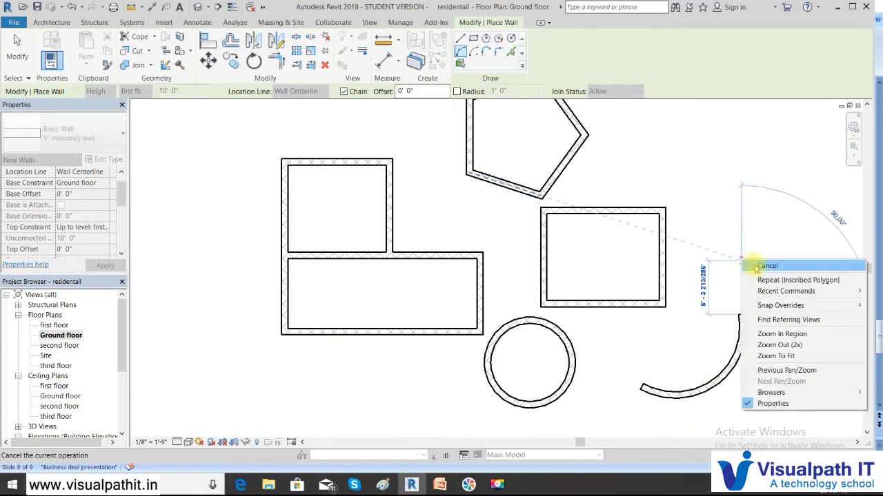
left_click(756, 267)
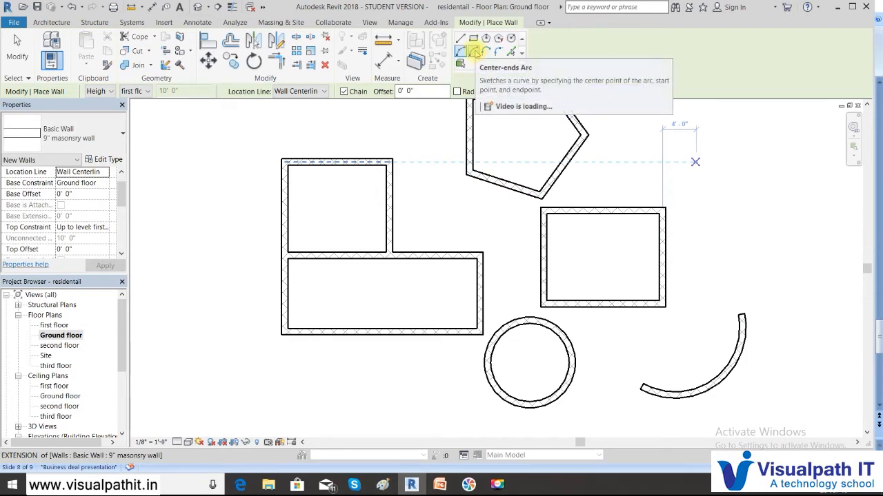
Step: Draw a center-ends arc wall of about 130° and 6'-2" radius at the lower left of the building
left_click(474, 52)
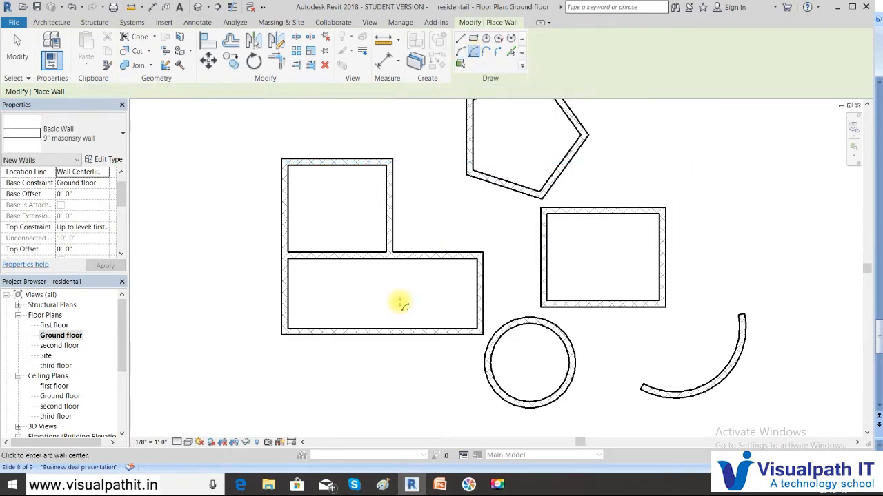
left_click(213, 380)
left_click(232, 332)
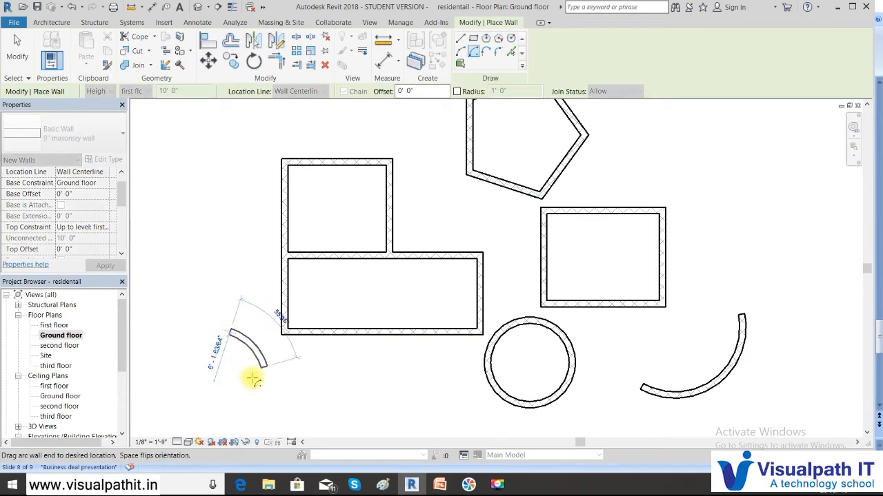
left_click(238, 415)
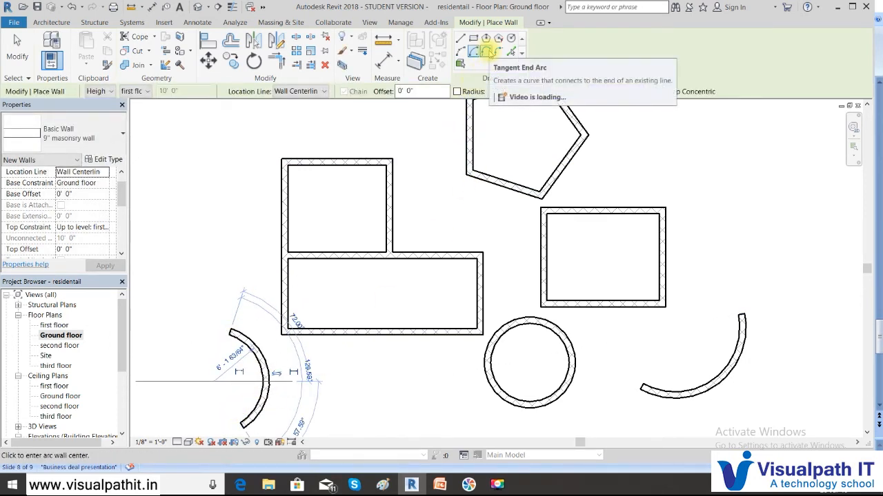
Step: Extend the start-end-radius arc wall from its upper end with a tangent end arc wall and end the chain
left_click(487, 53)
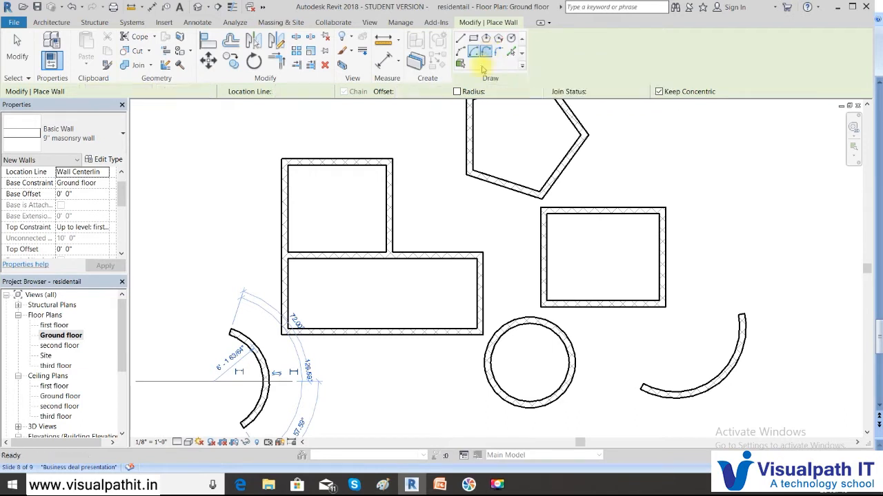
left_click(740, 315)
left_click(698, 264)
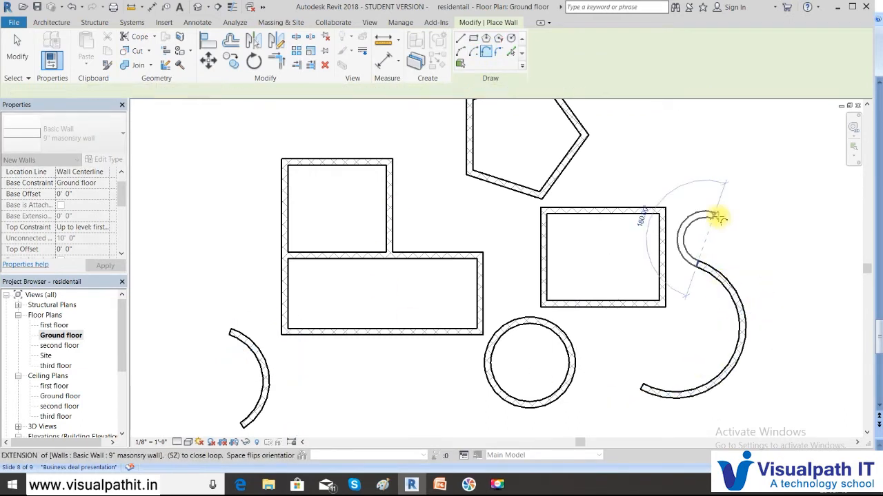
right_click(744, 177)
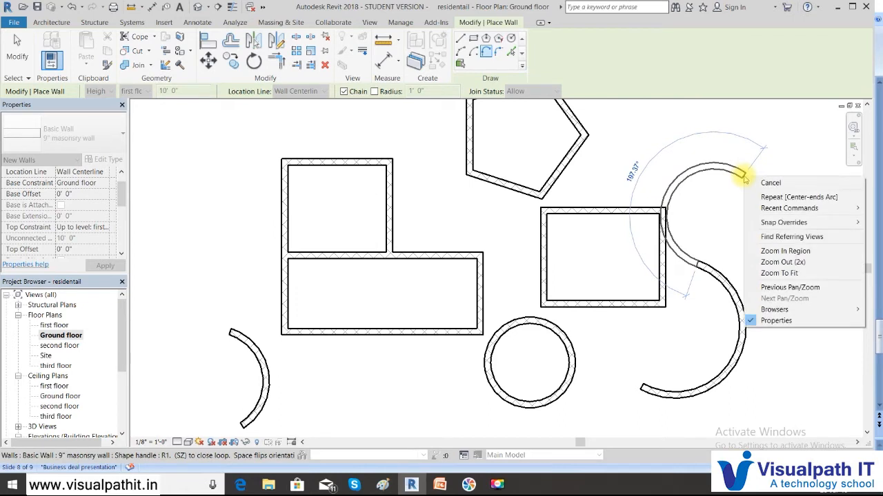
left_click(766, 183)
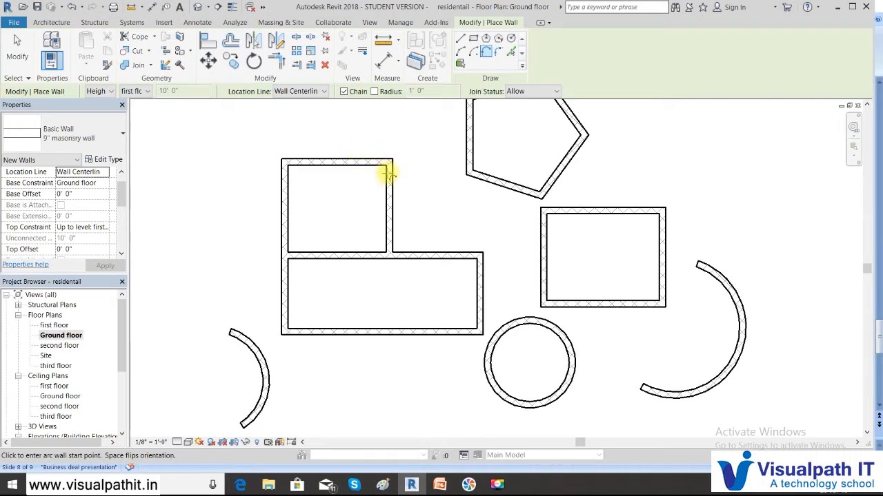
Step: Round the upper room's outer corner with a fillet arc wall of about 5'-6" radius
left_click(501, 52)
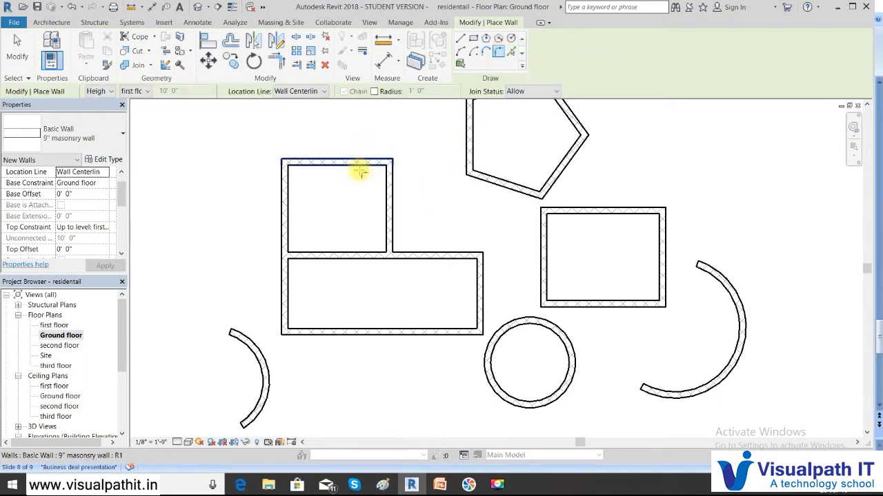
left_click(373, 92)
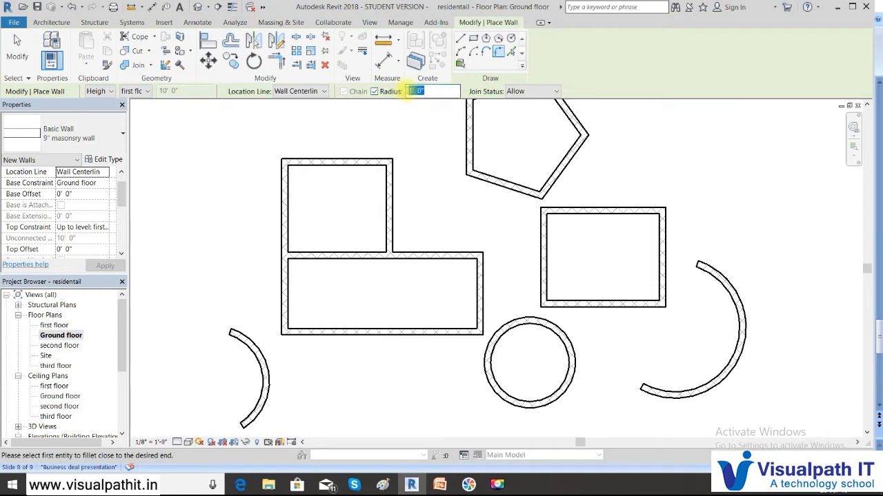
left_click(373, 91)
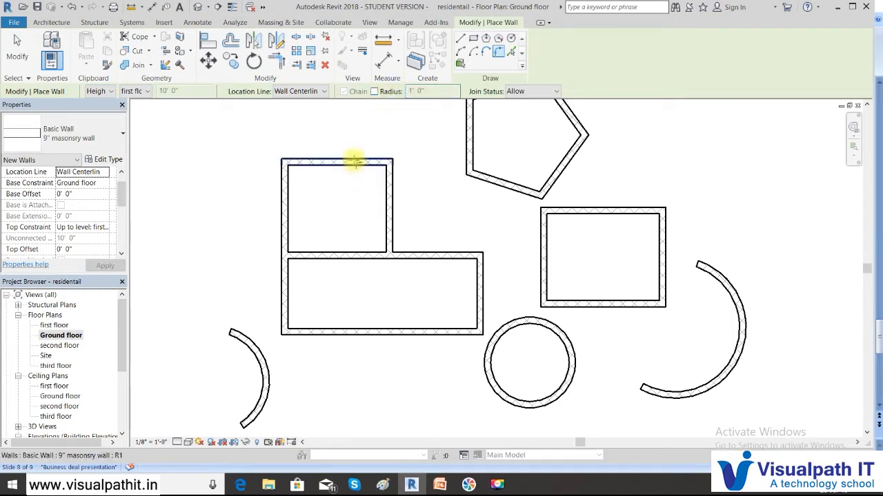
left_click(389, 195)
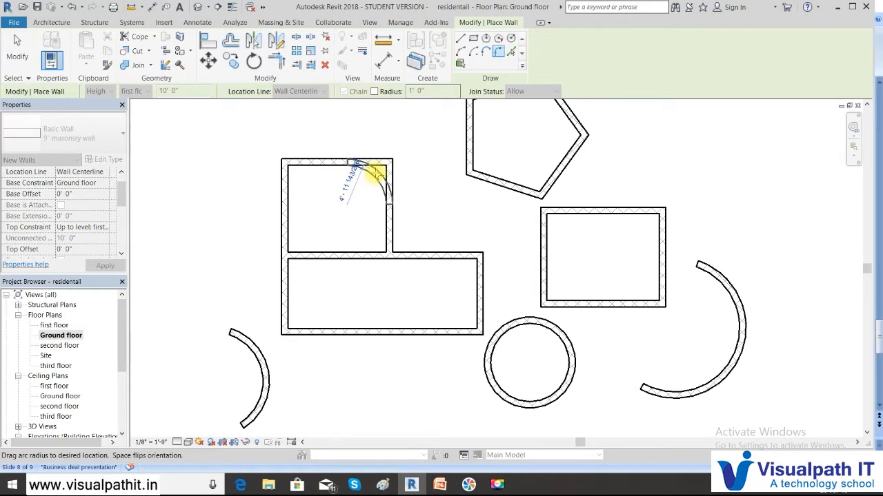
left_click(372, 176)
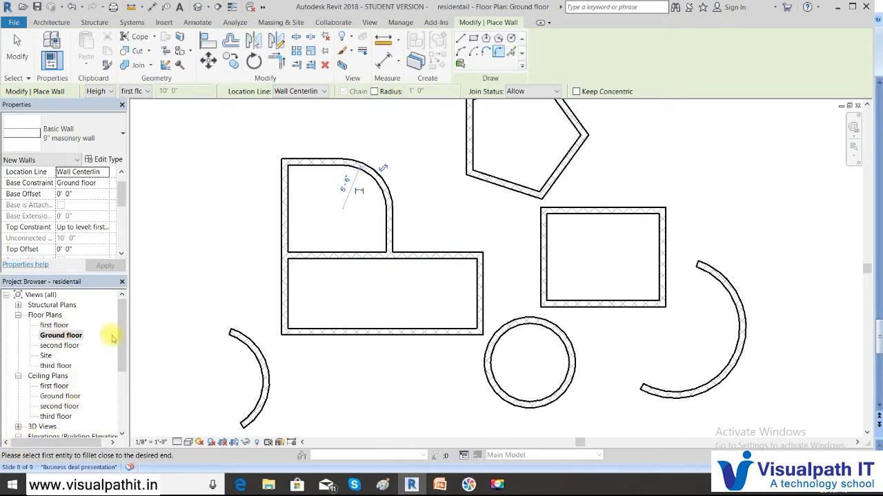
Step: Open the {3D} view and examine all the drawn walls
left_click_drag(124, 314, 122, 336)
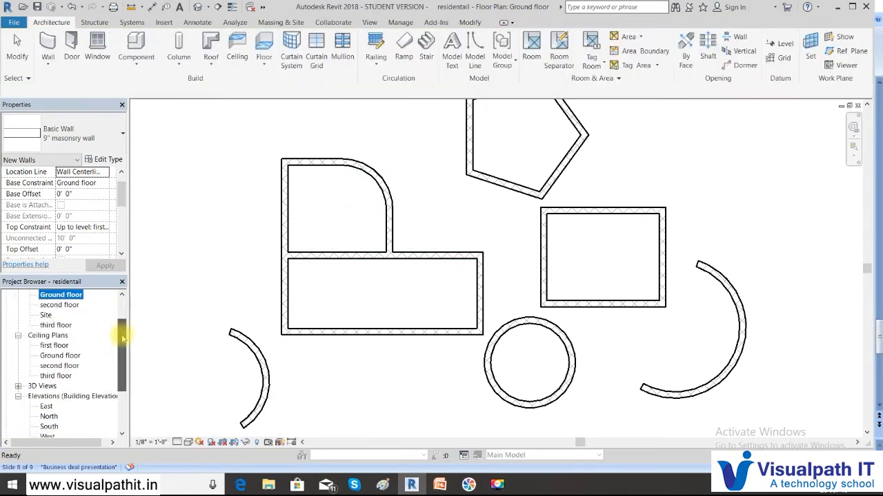
left_click(18, 386)
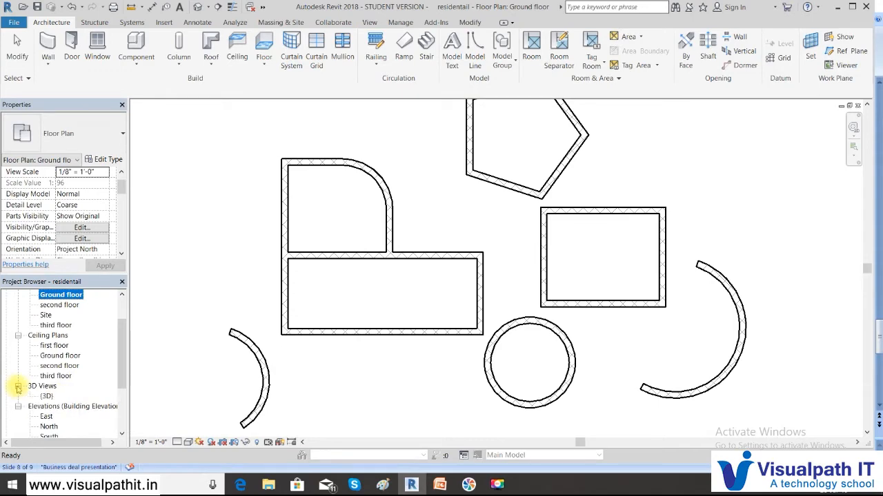
double_click(46, 396)
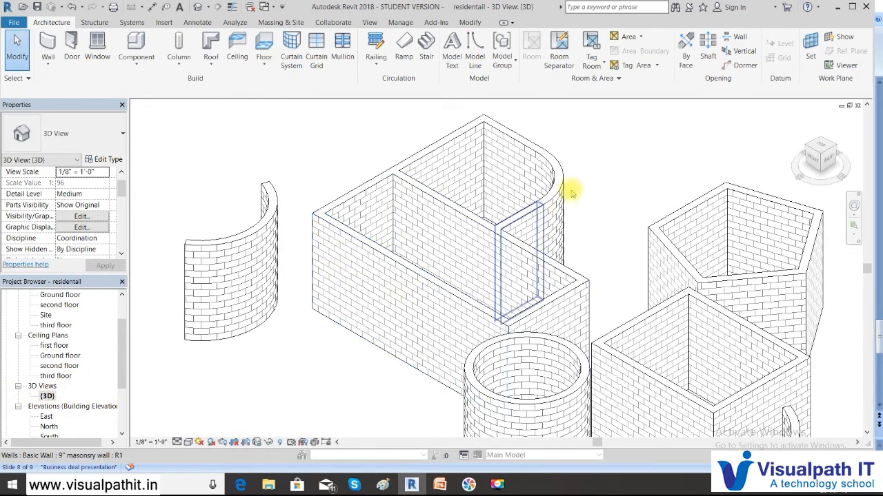
middle_click_drag(617, 266, 576, 151)
scroll(570, 345, "down", 2)
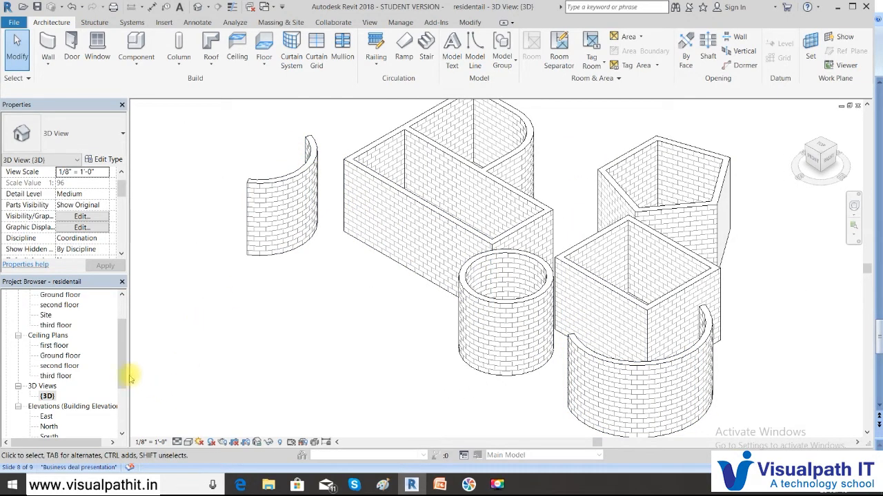
Step: Open the South elevation and examine how the walls sit against the floor levels
left_click_drag(122, 354, 127, 381)
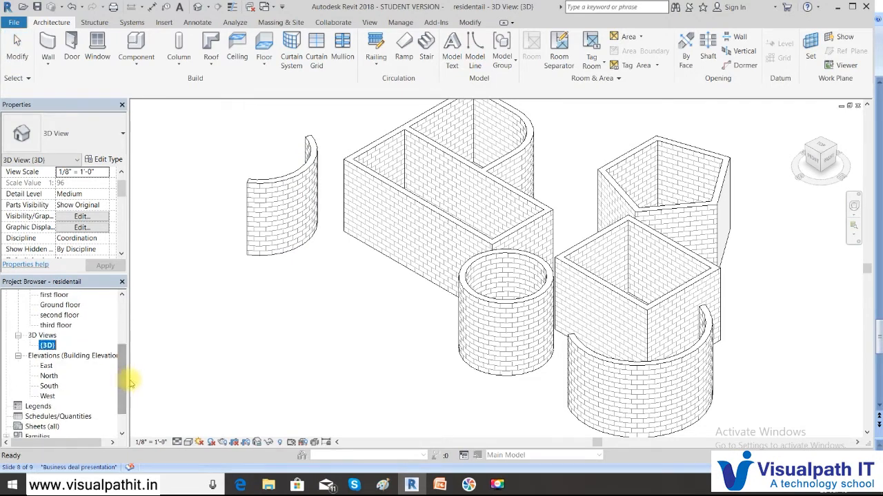
double_click(49, 387)
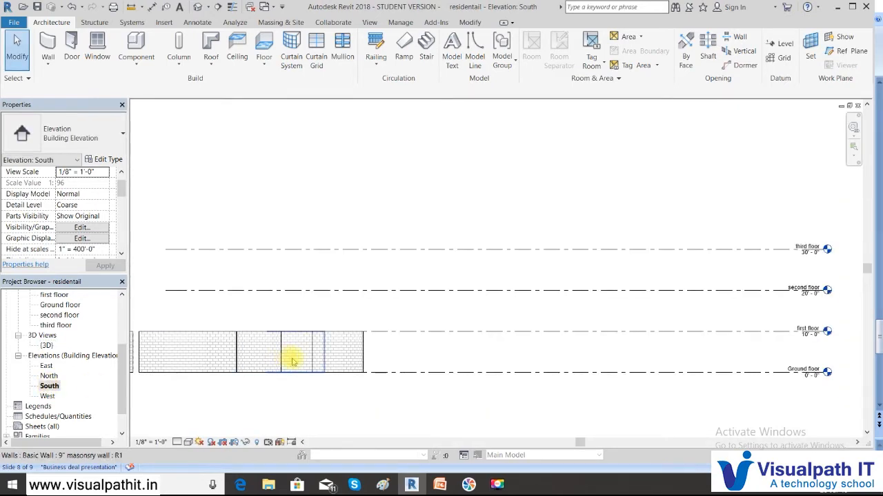
scroll(292, 362, "up", 5)
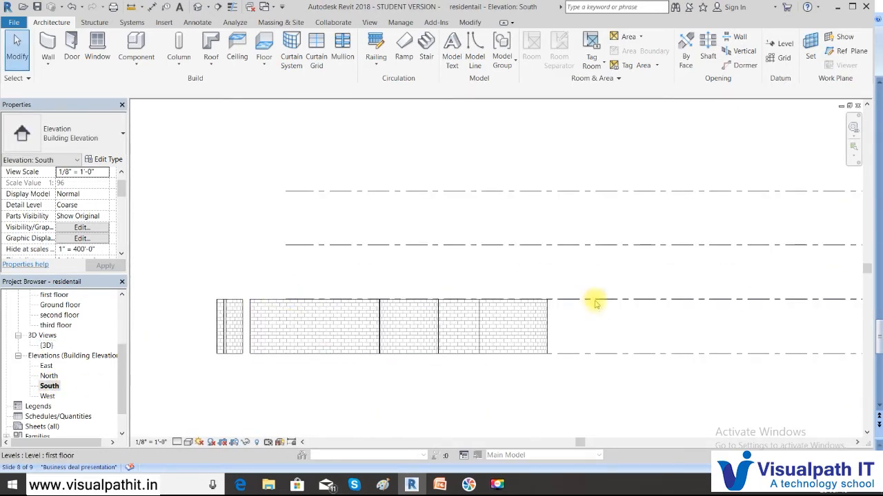
scroll(694, 325, "down", 2)
middle_click_drag(689, 323, 369, 288)
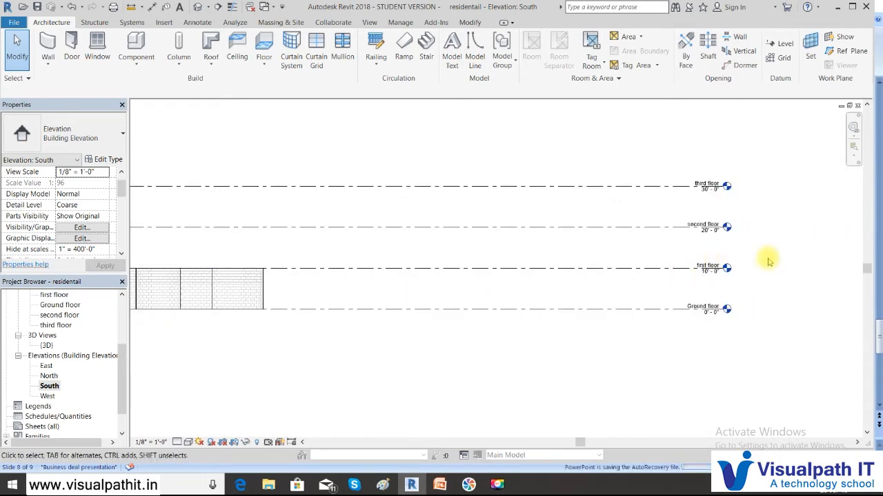
scroll(769, 262, "up", 3)
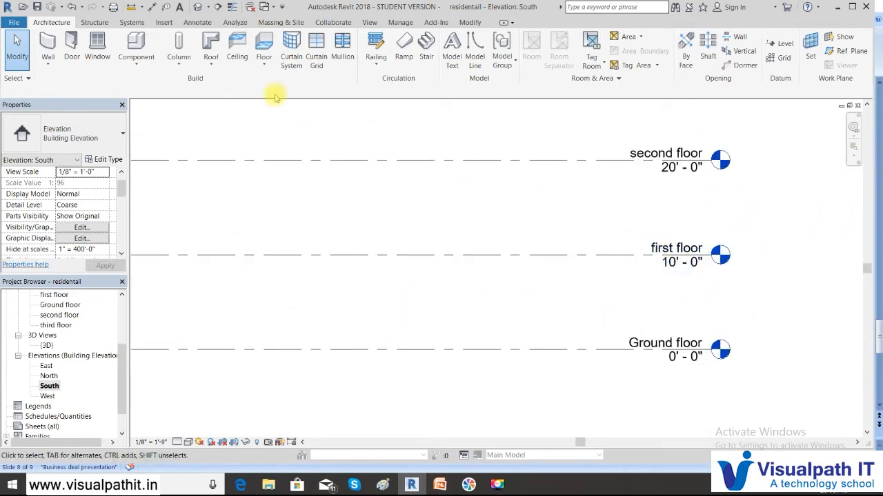
scroll(340, 260, "down", 2)
middle_click_drag(311, 282, 744, 275)
scroll(321, 267, "down", 1)
middle_click_drag(311, 266, 565, 268)
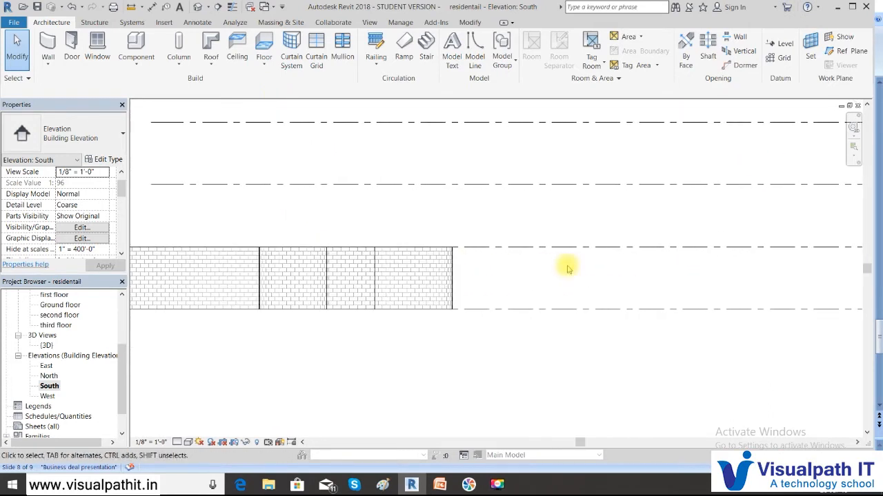
Step: Stretch the top of the outermost arc wall up to the second floor level in the South elevation and deselect it
left_click(394, 253)
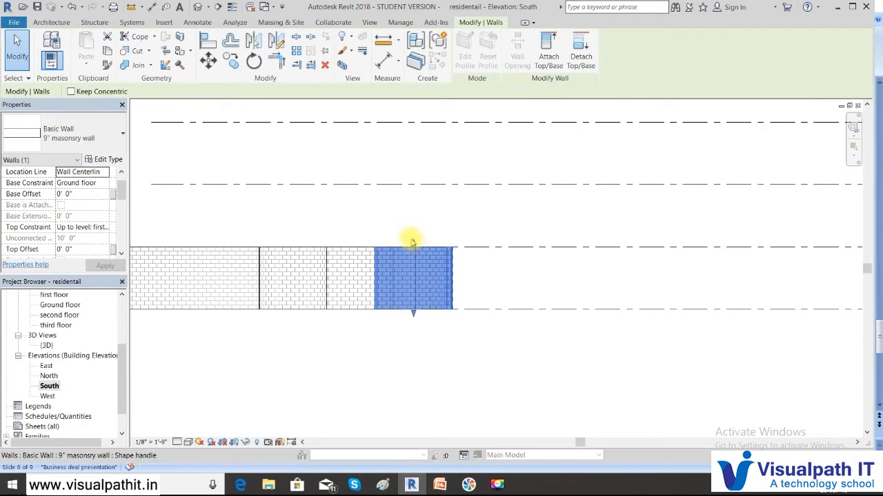
left_click_drag(413, 242, 413, 185)
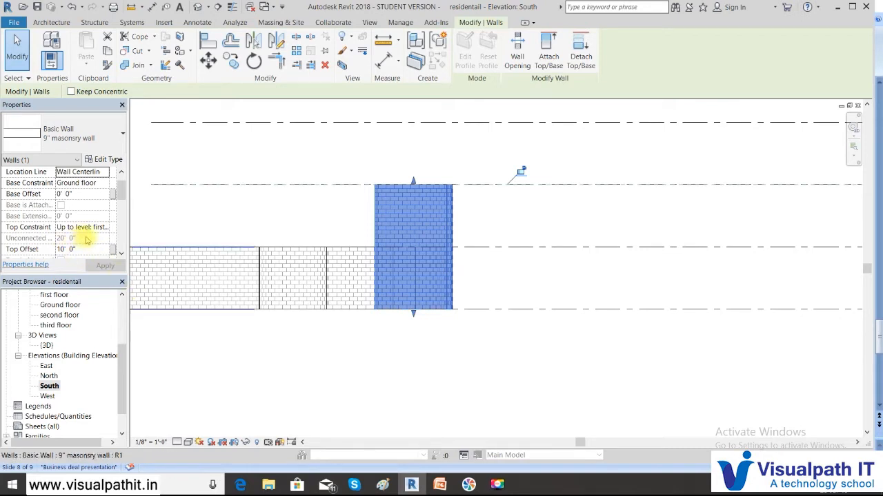
left_click(307, 361)
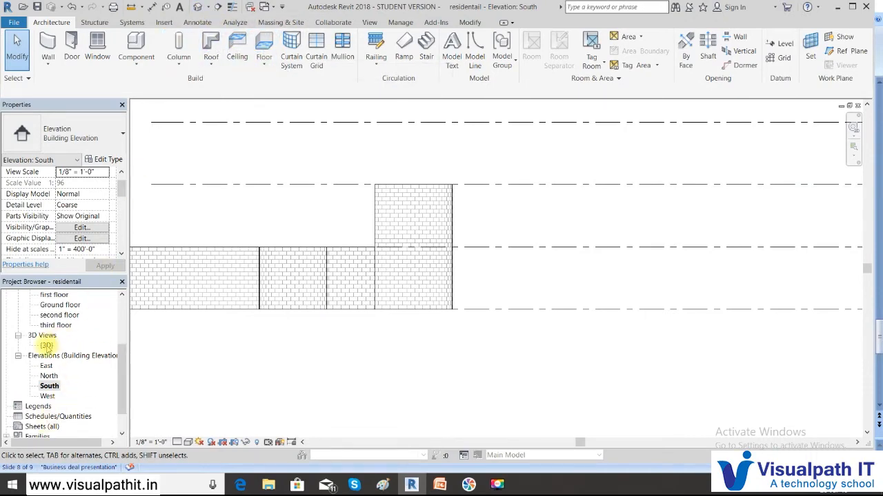
Step: In the {3D} view, raise the top of the separate center-ends arc wall to a height of about 15'-6"
double_click(46, 345)
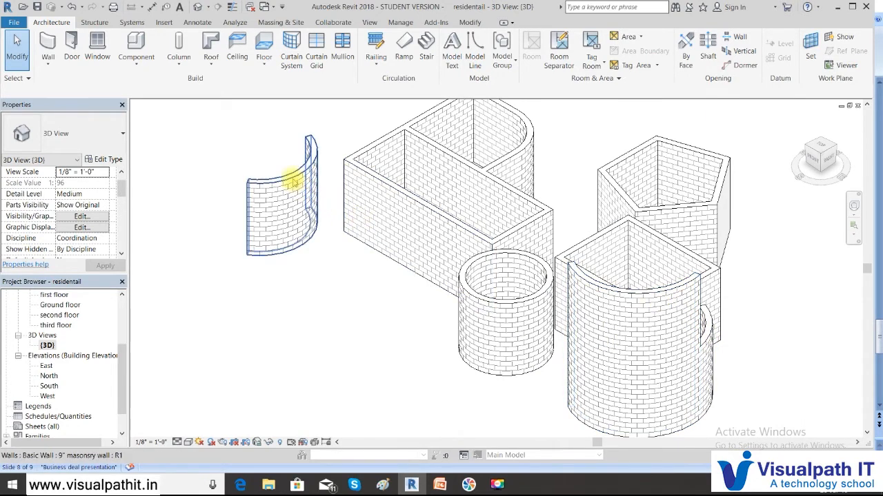
left_click(293, 181)
left_click_drag(290, 157, 290, 118)
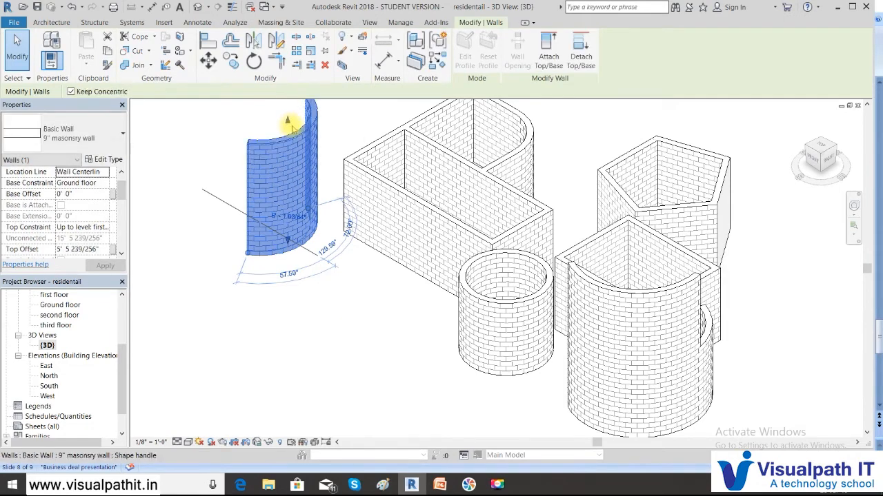
Step: Stretch the building's long front wall to about 16'-10" high, and reset its top offset to 0' 0"
left_click(399, 187)
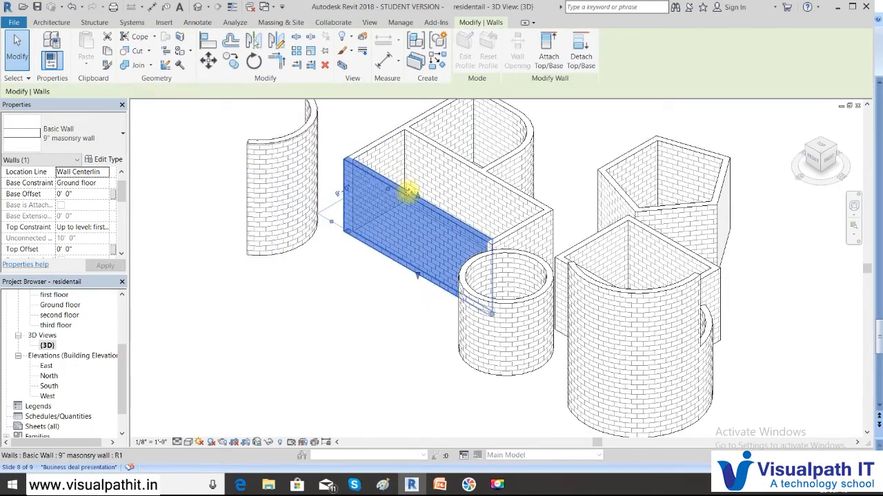
left_click_drag(416, 197, 418, 144)
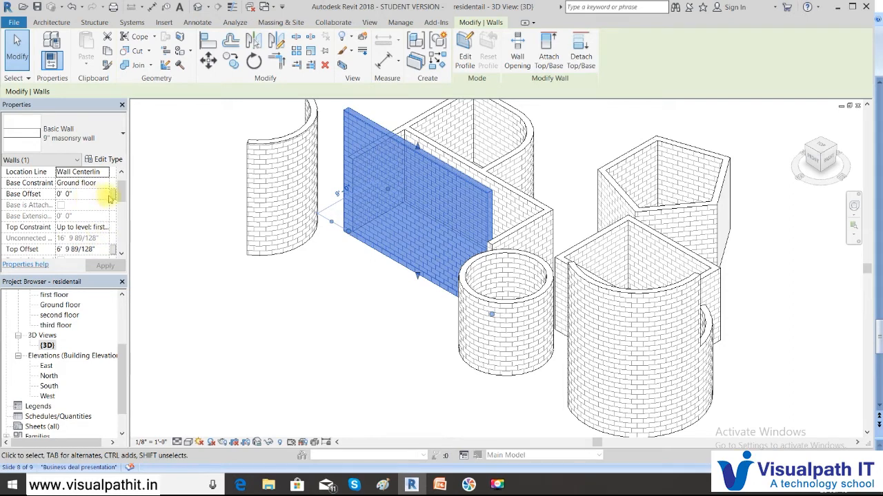
left_click_drag(114, 195, 123, 207)
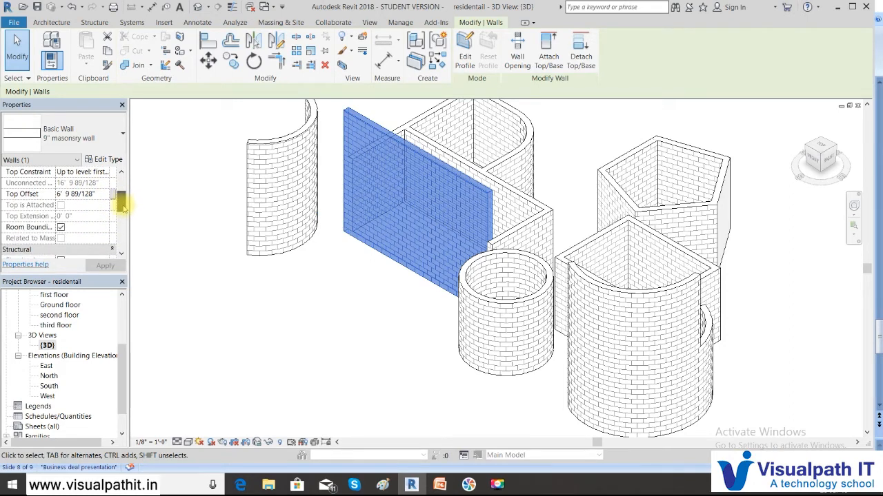
left_click(101, 193)
left_click_drag(100, 194, 66, 195)
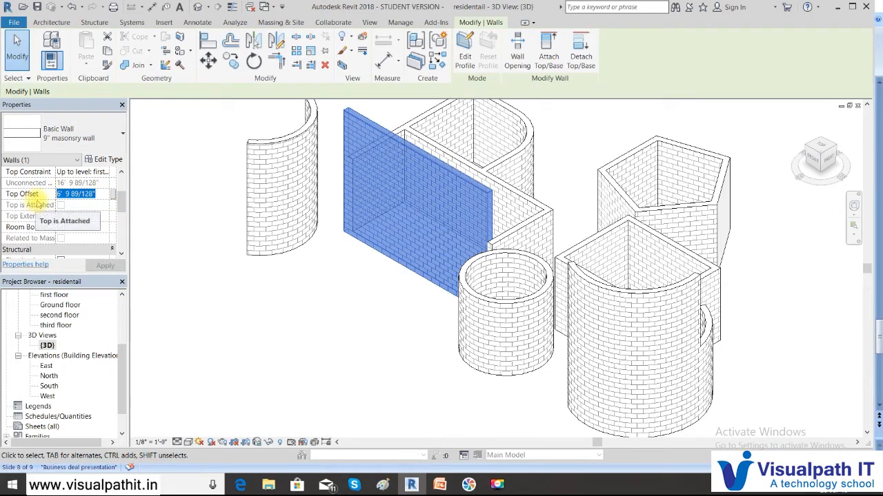
type("0' 0")
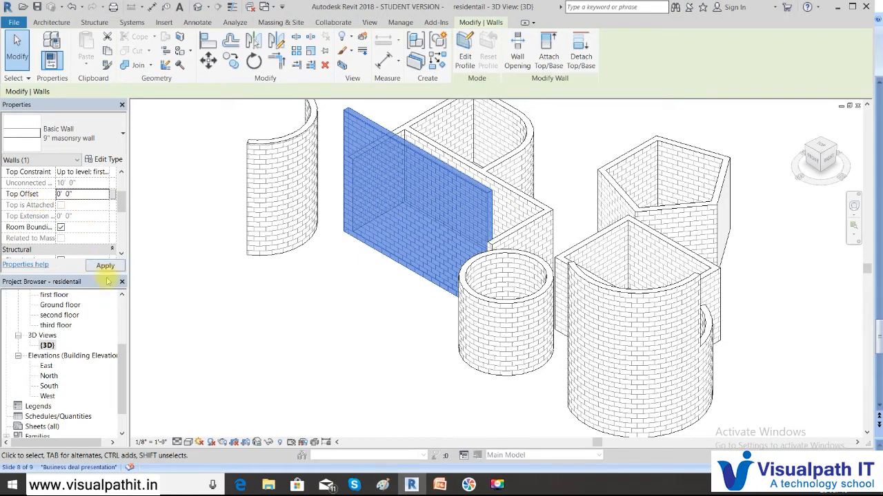
left_click(106, 266)
left_click(309, 324)
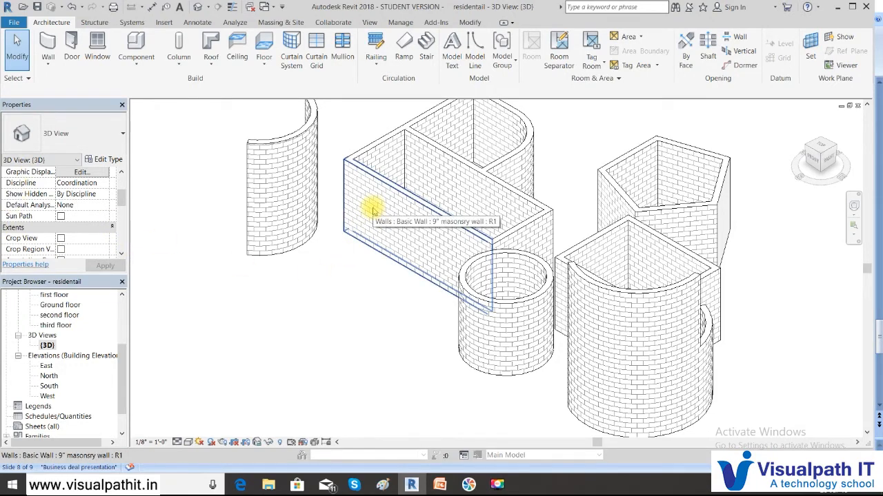
Step: Select the building's long front wall and open the Ground floor plan
left_click(372, 209)
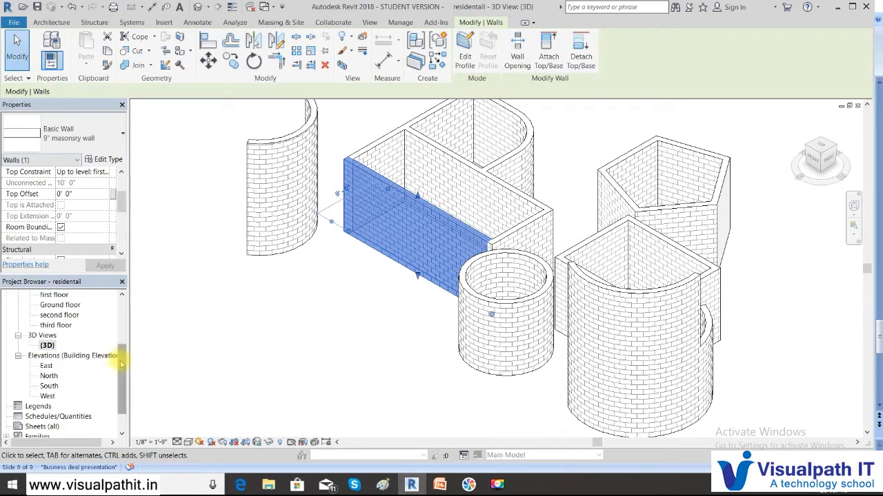
key("Escape")
left_click_drag(117, 358, 118, 306)
double_click(73, 335)
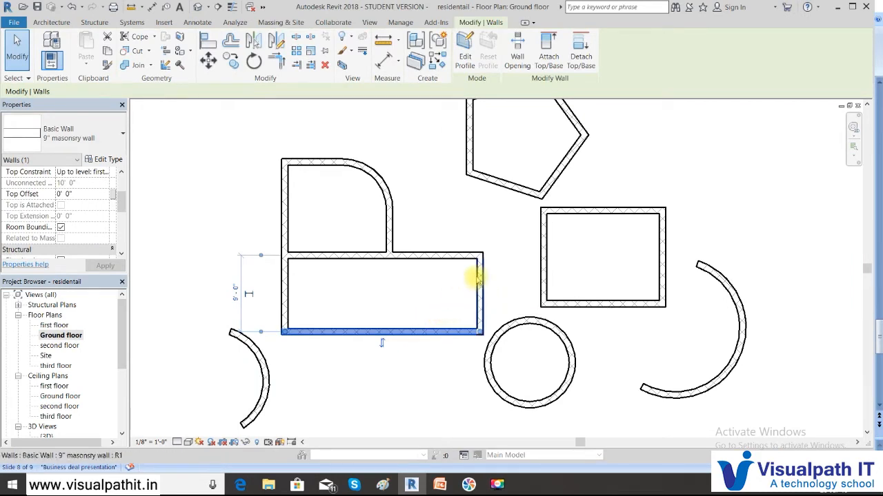
left_click(481, 279)
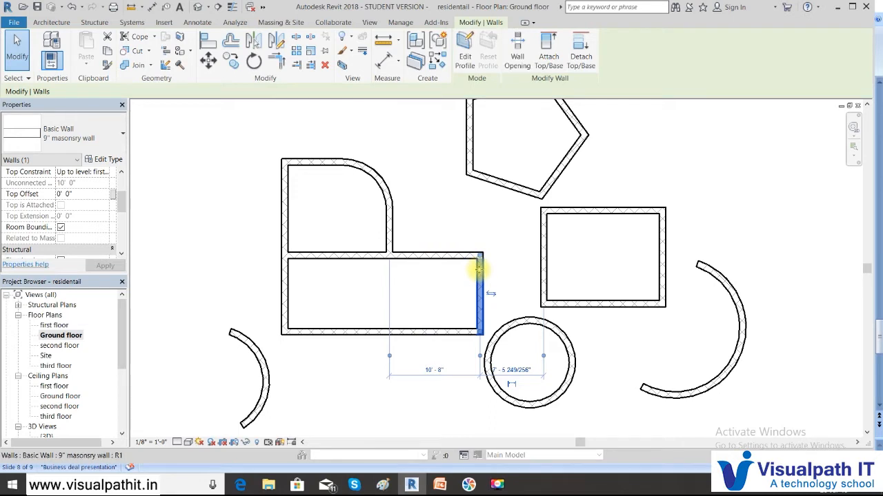
right_click(480, 269)
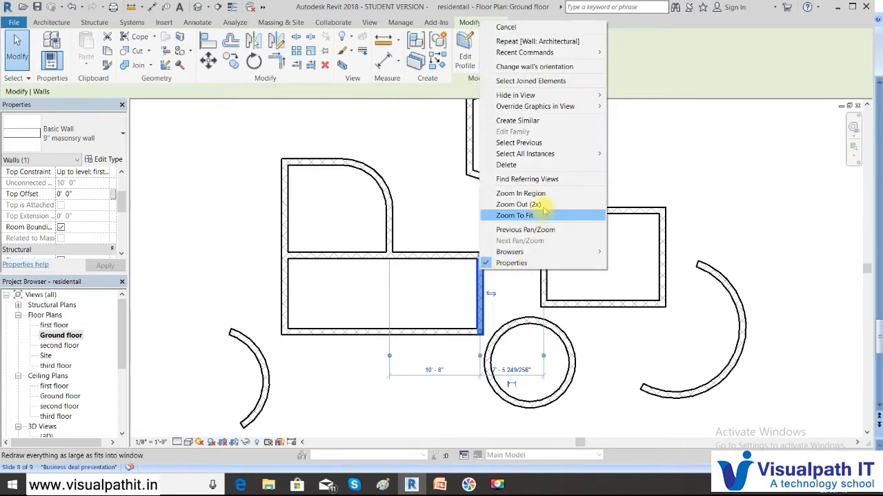
mouse_move(555, 161)
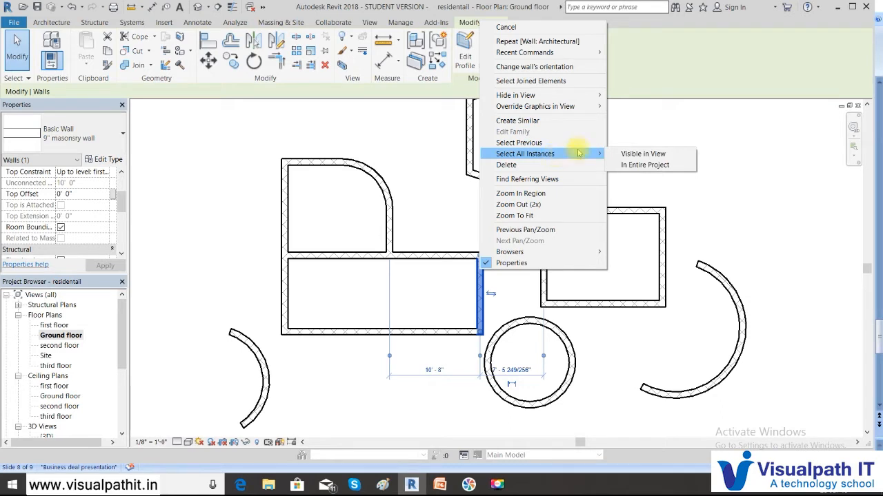
left_click(641, 154)
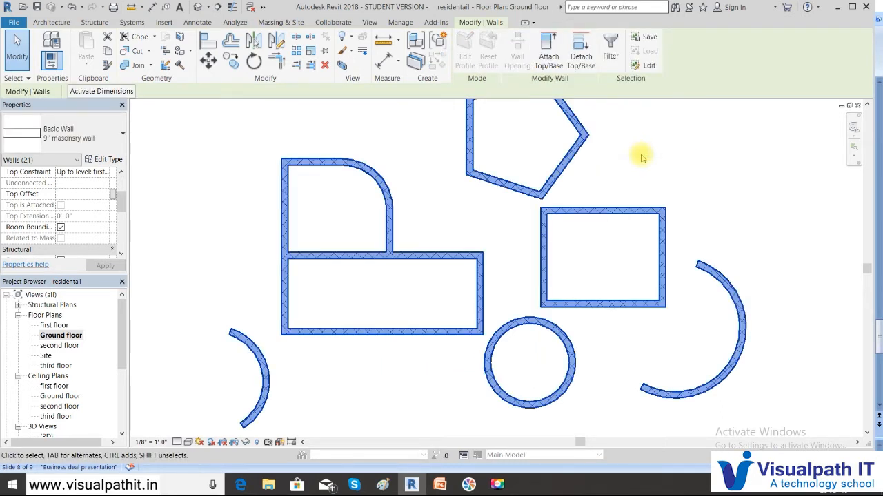
left_click(462, 215)
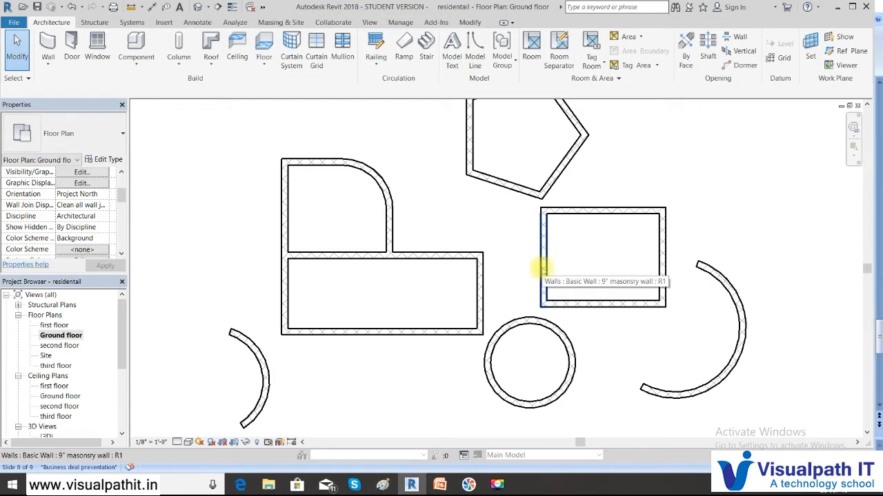
Step: Select all instances of the 9" masonry wall visible in the plan and set their top constraint to Up to level: second floor
left_click(478, 272)
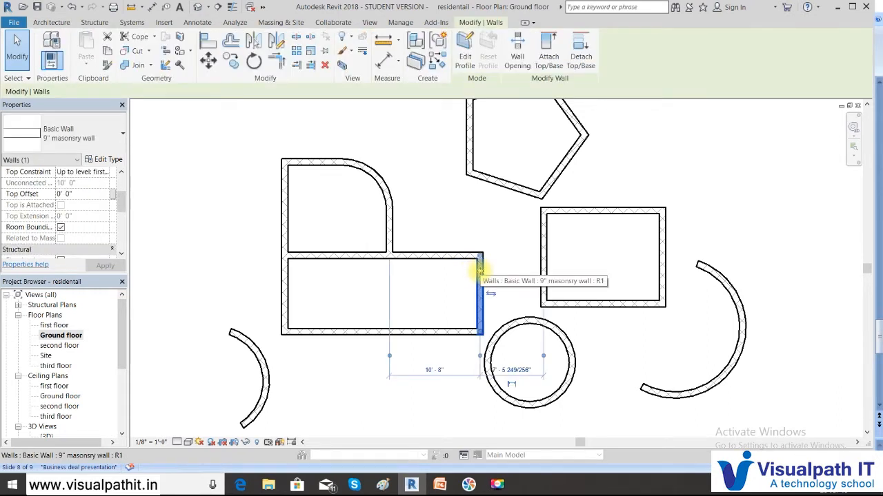
right_click(480, 273)
mouse_move(527, 160)
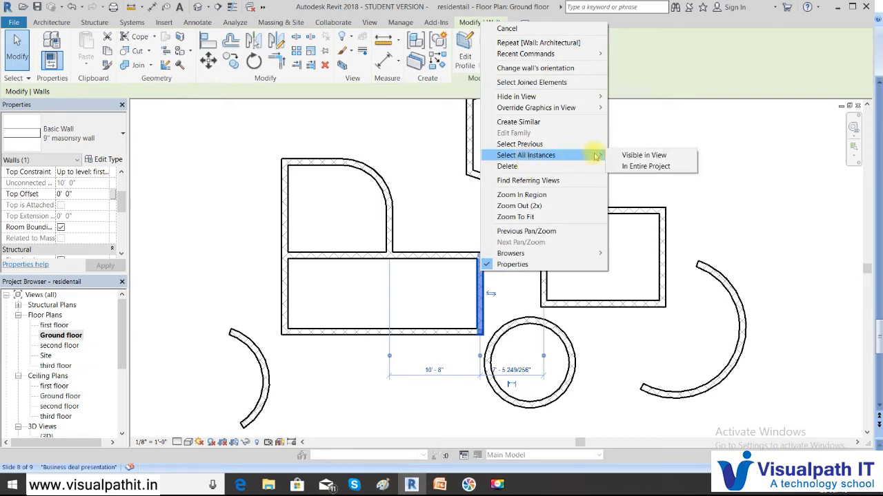
left_click(624, 157)
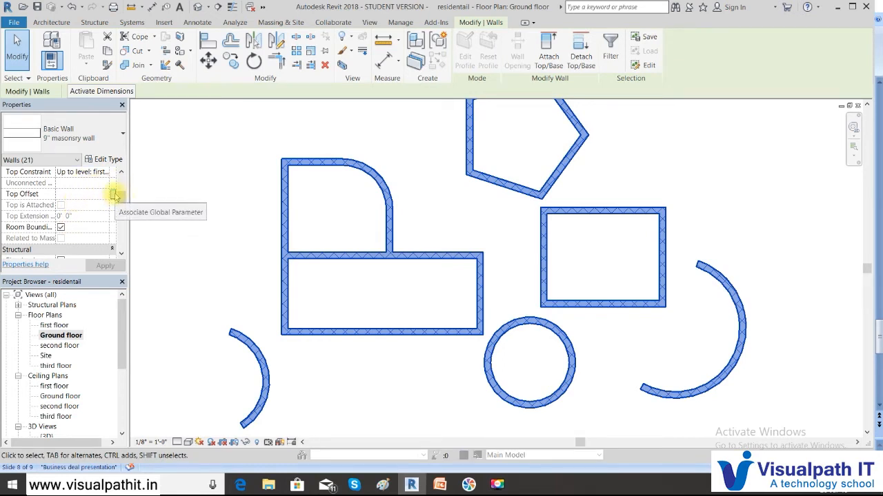
left_click(114, 194)
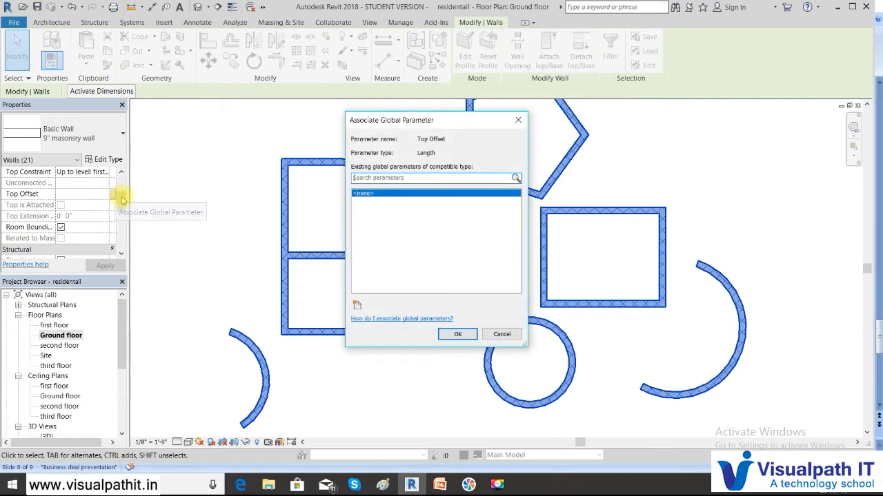
left_click(501, 333)
left_click_drag(122, 200, 124, 193)
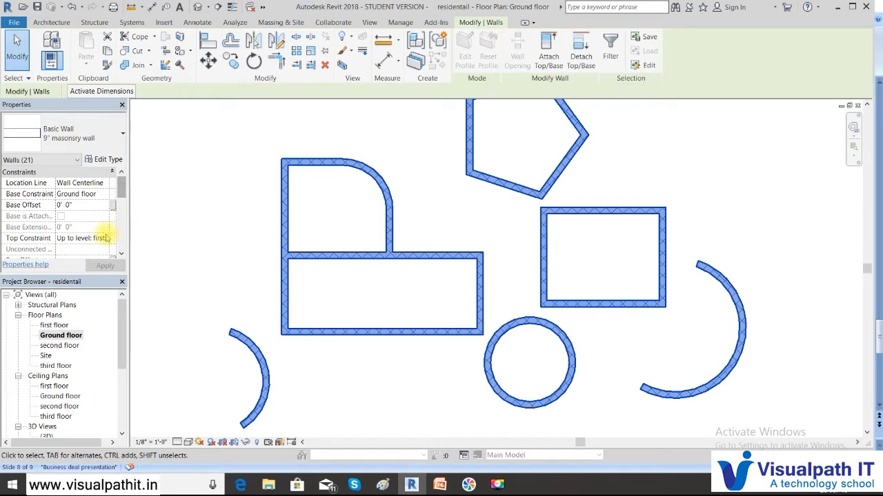
left_click(103, 239)
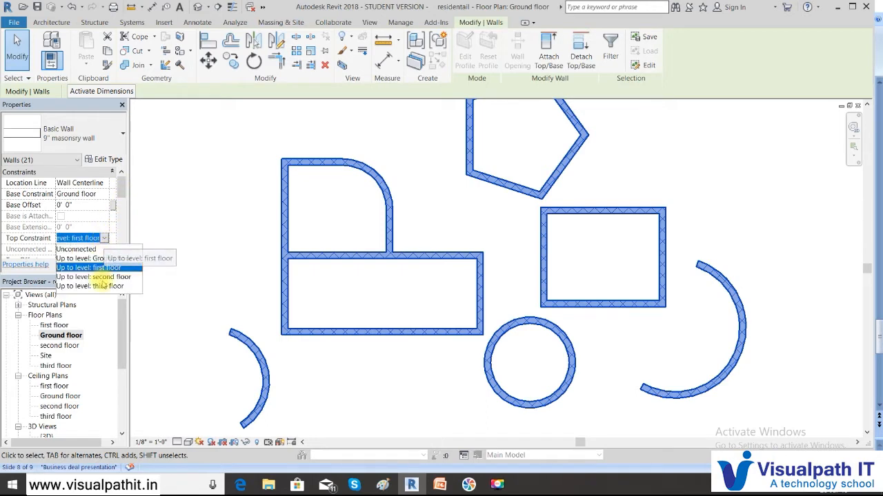
left_click(100, 277)
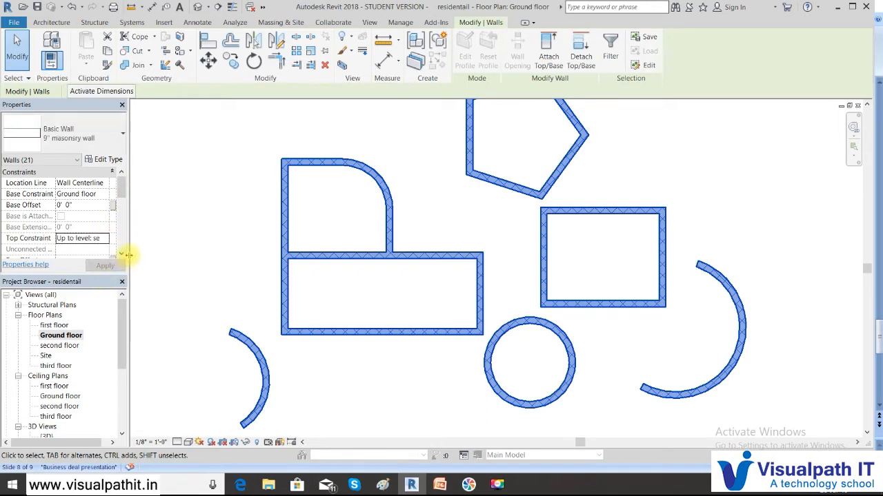
Step: In the {3D} view, select all the walls, set their top constraint to Up to level: first floor, and deselect them
double_click(47, 437)
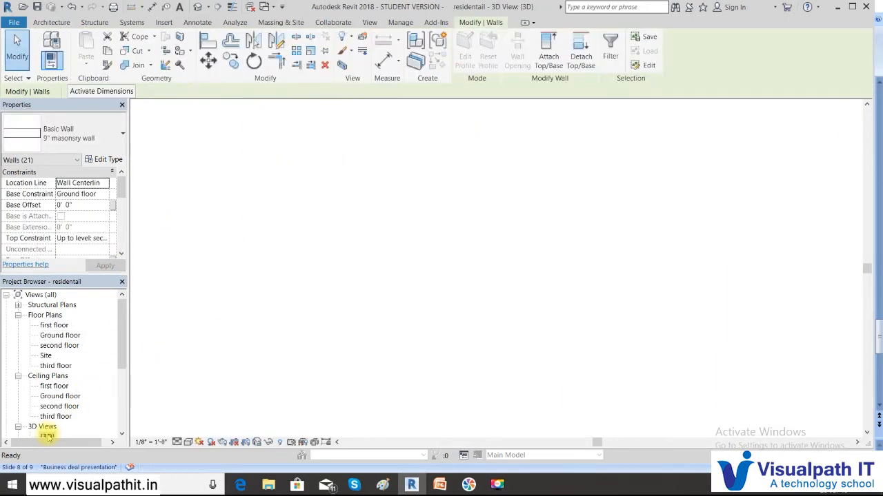
left_click(314, 296)
scroll(318, 281, "down", 1)
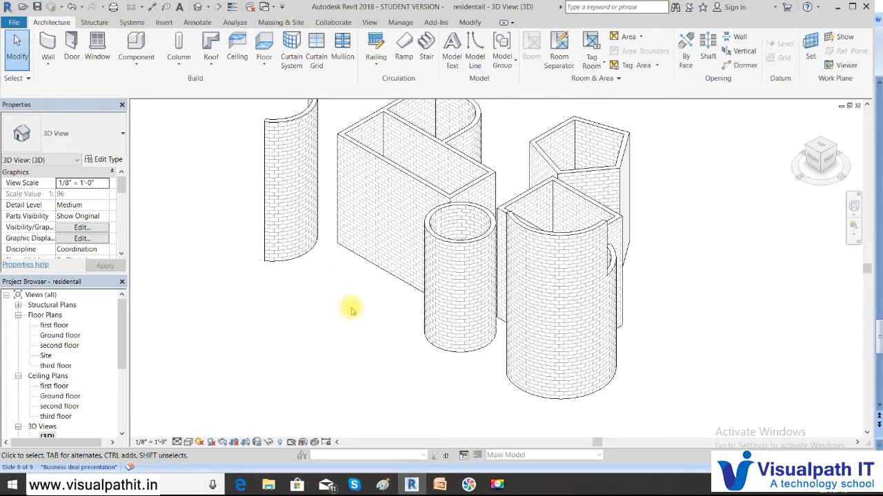
scroll(350, 310, "down", 1)
left_click_drag(606, 388, 257, 104)
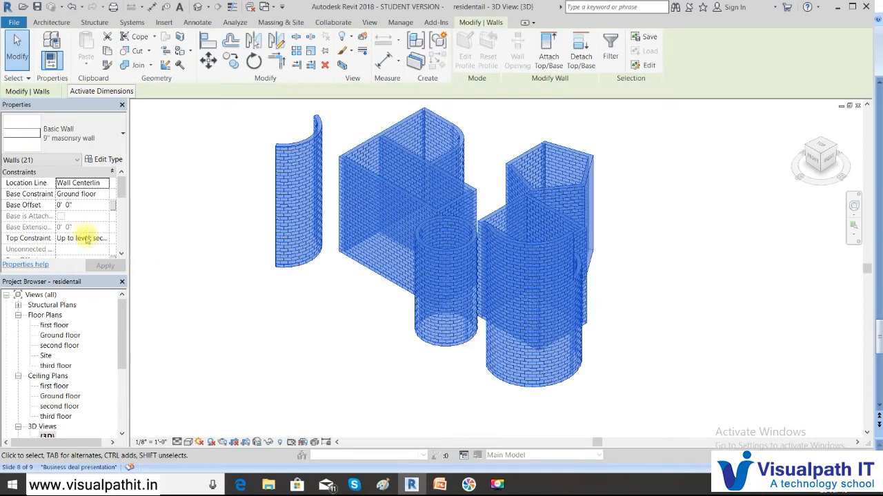
left_click(104, 238)
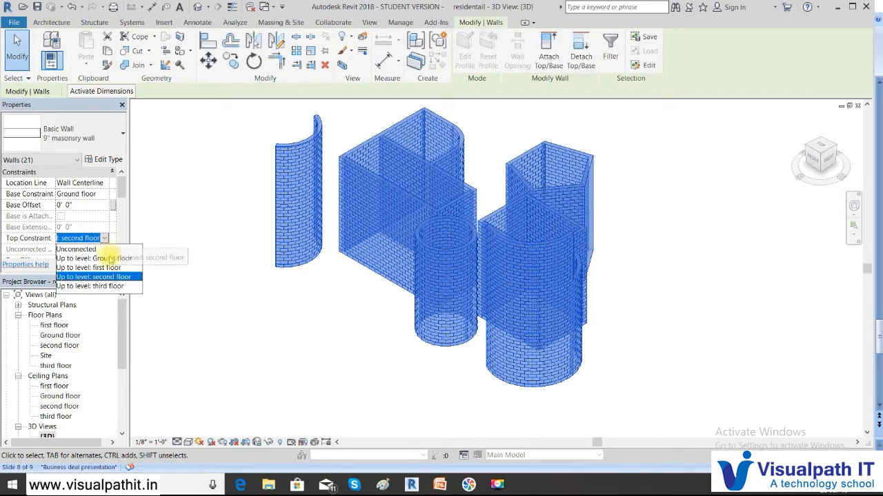
left_click(103, 267)
left_click(105, 266)
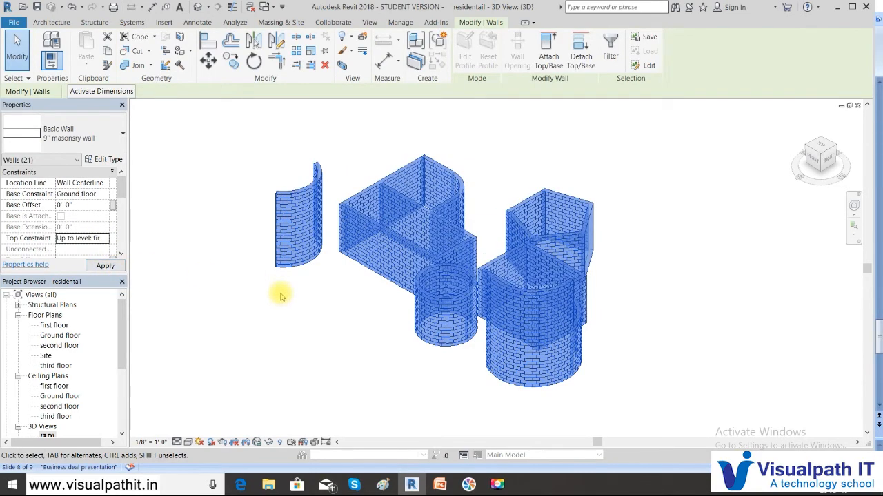
left_click(280, 297)
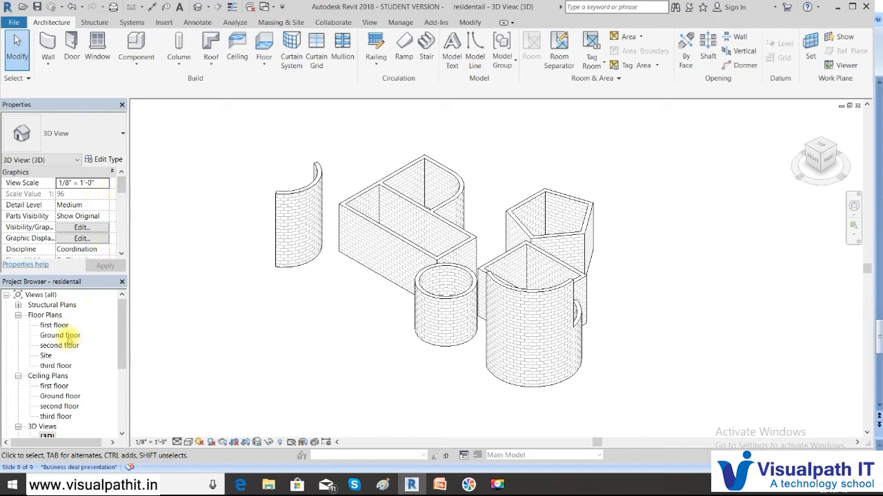
double_click(61, 336)
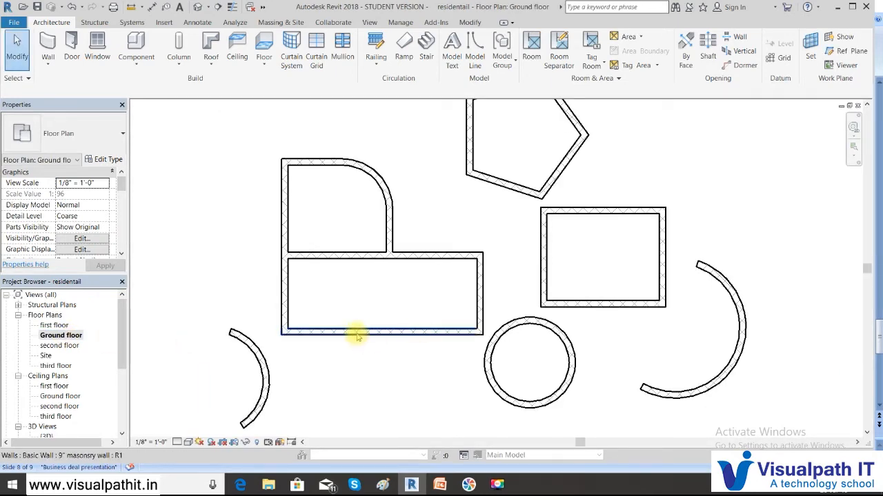
left_click(357, 336)
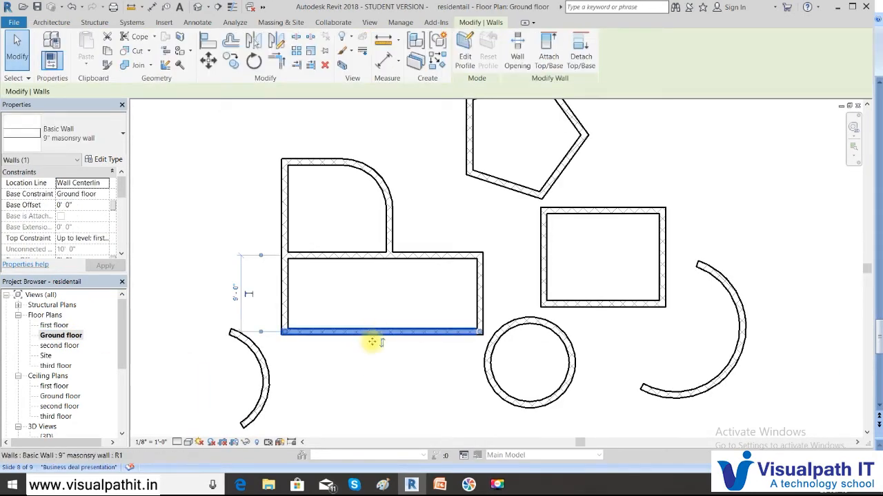
left_click(290, 283)
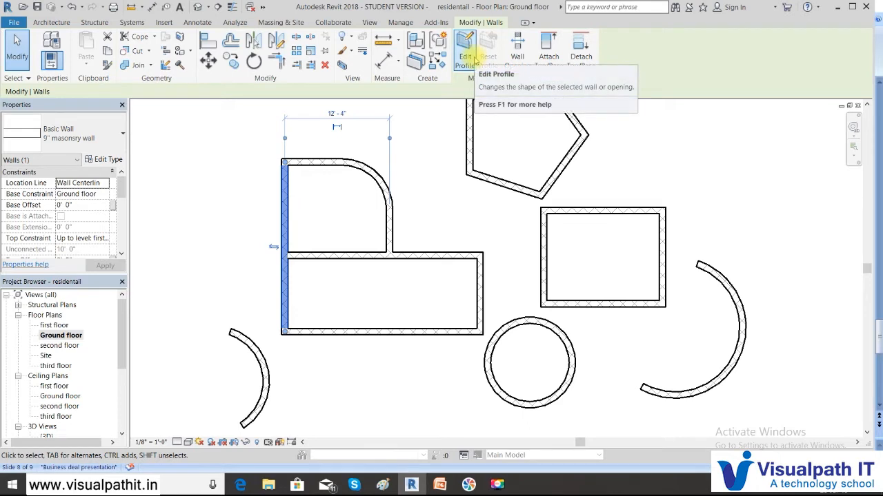
left_click(183, 174)
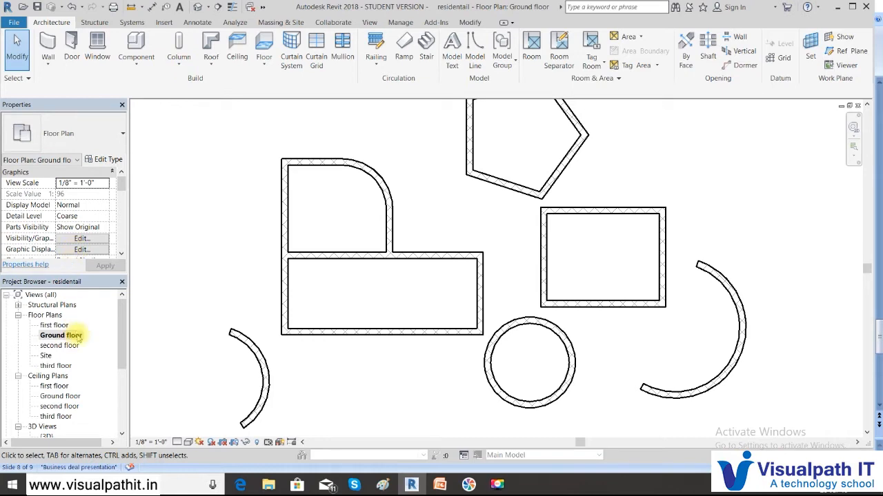
Step: In the {3D} view, edit the profile of the building's long front wall and delete the sketch's top edge line
double_click(45, 437)
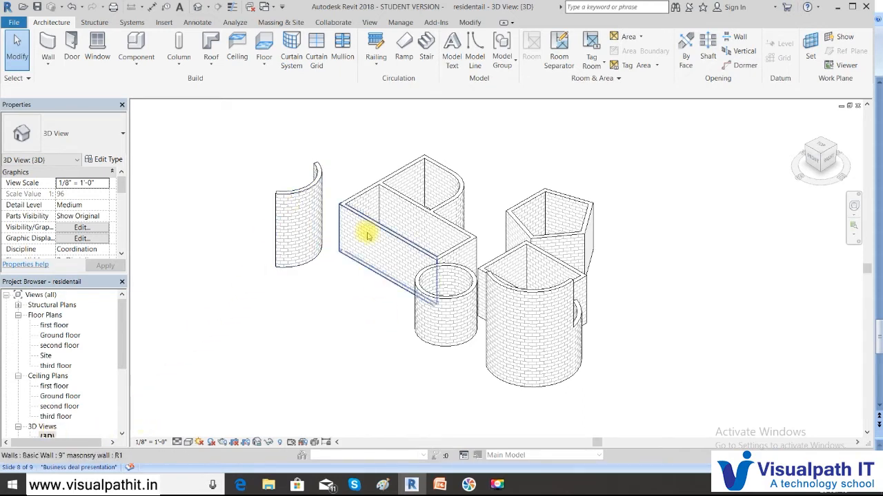
left_click(397, 288)
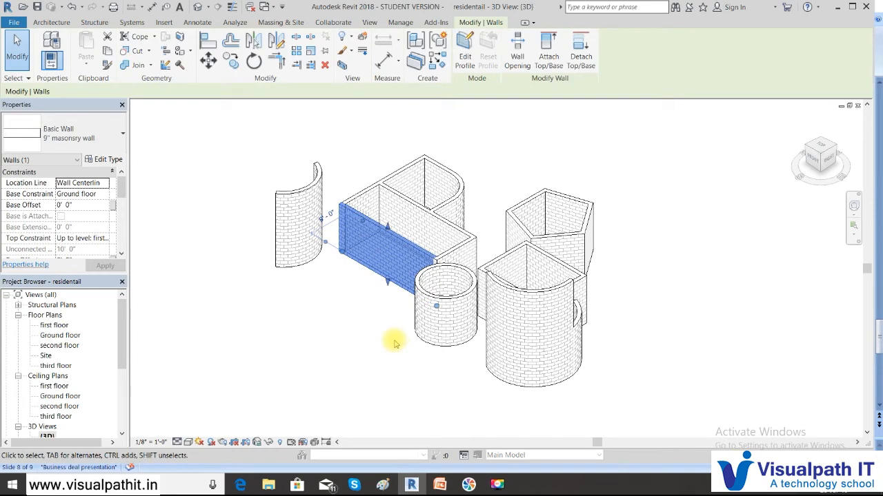
scroll(429, 213, "up", 5)
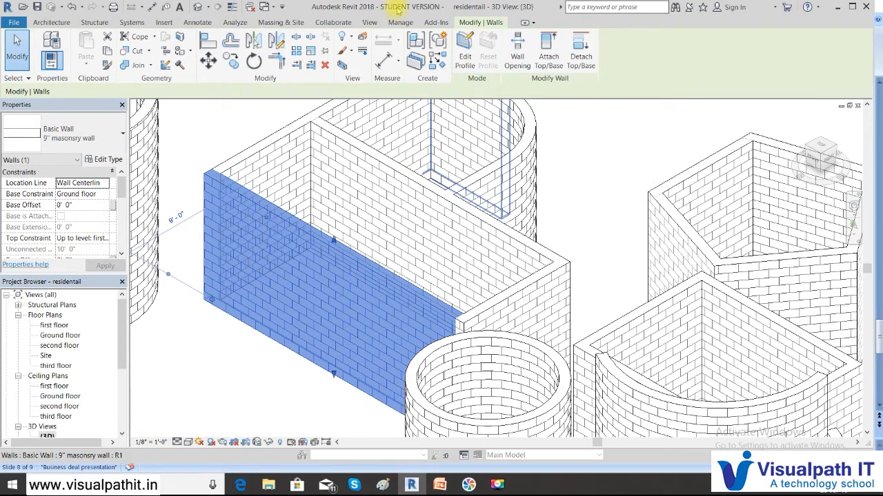
left_click(465, 55)
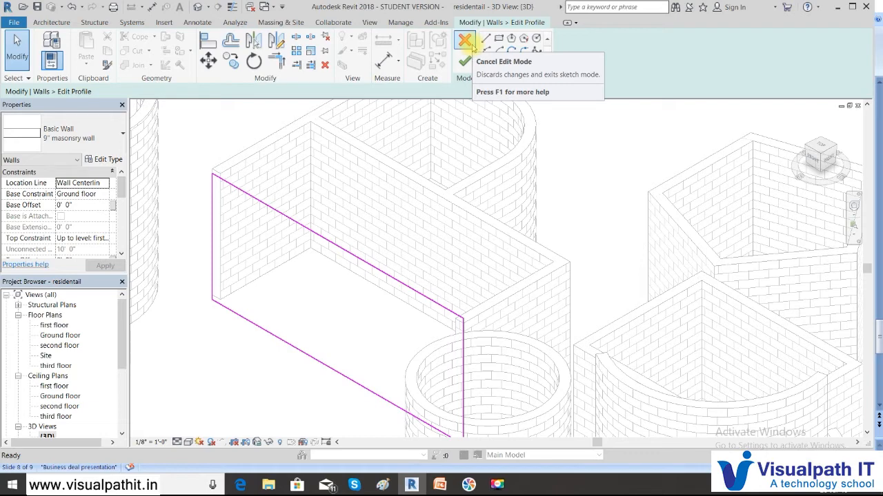
left_click(297, 225)
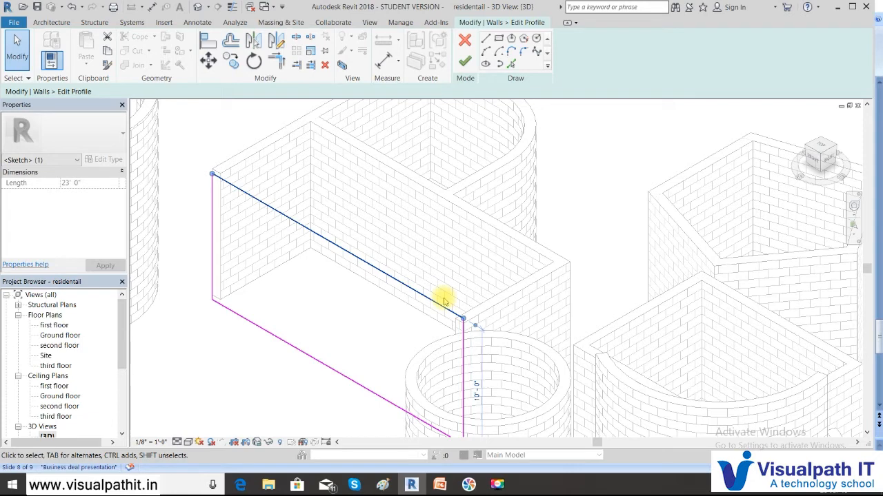
key("Delete")
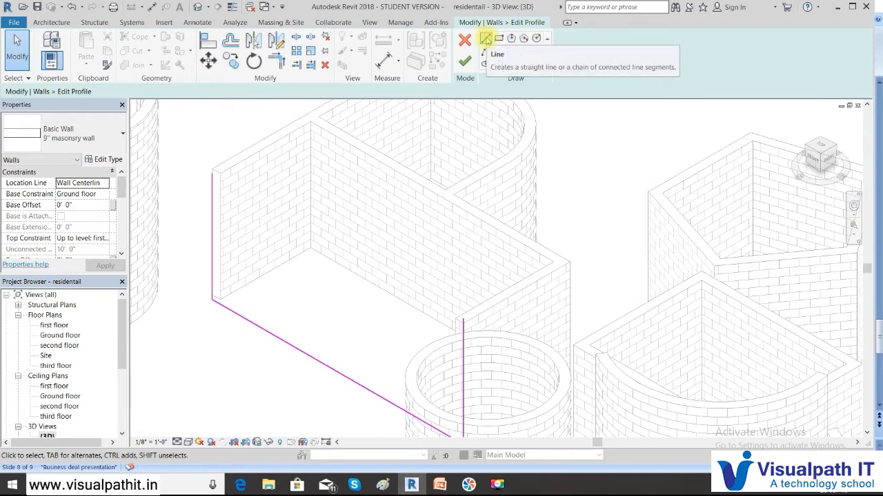
Step: Sketch a 3'-0" horizontal line from the far-left upper corner of the profile, continued by an upward semicircular arc of 1'-6" radius
left_click(485, 39)
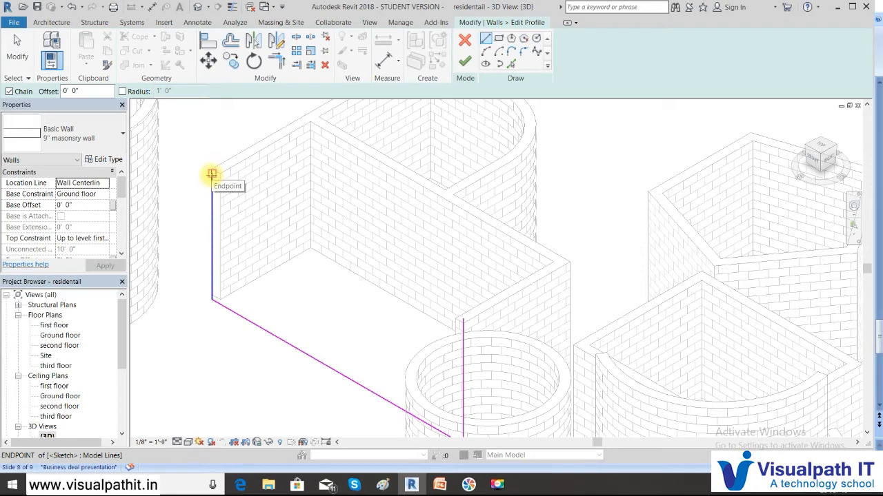
left_click(211, 174)
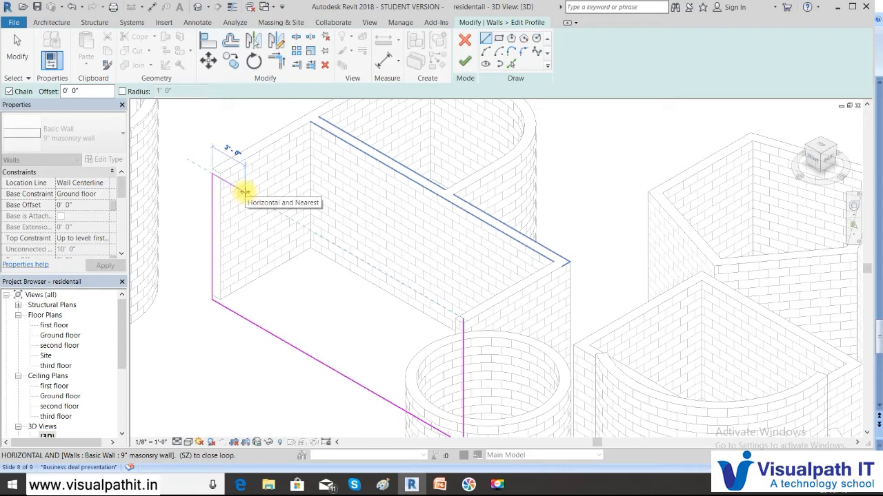
left_click(245, 191)
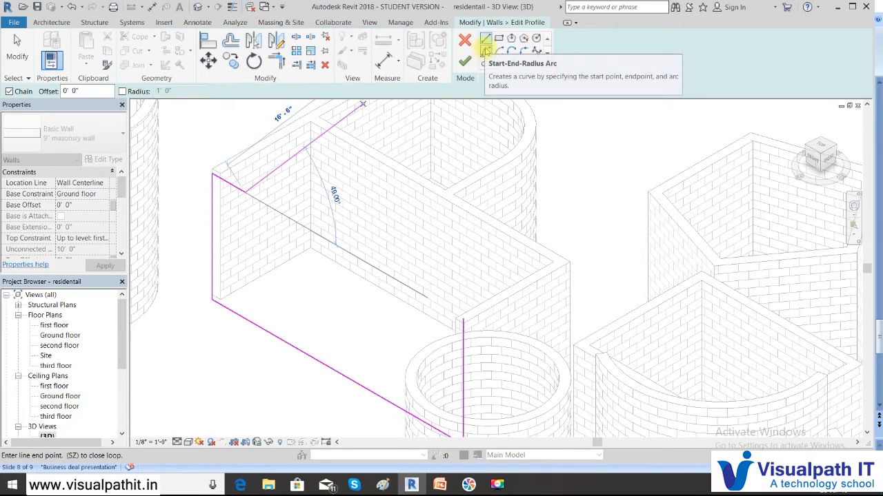
left_click(486, 50)
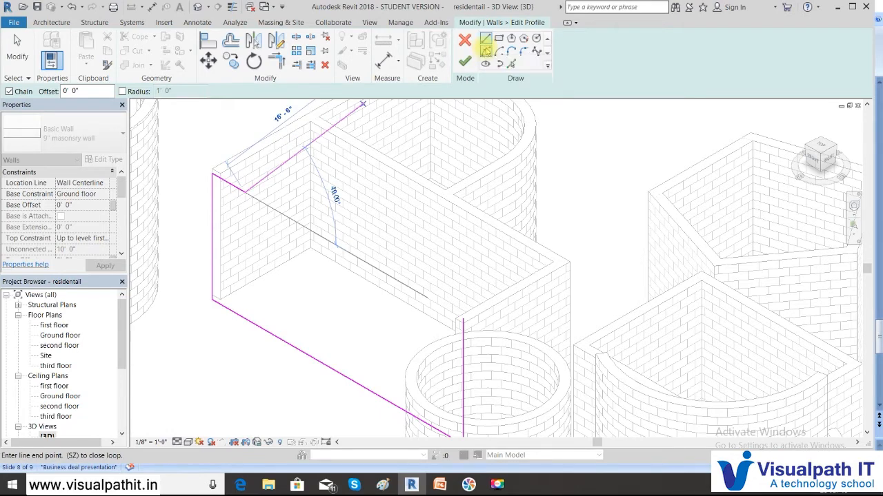
left_click(282, 207)
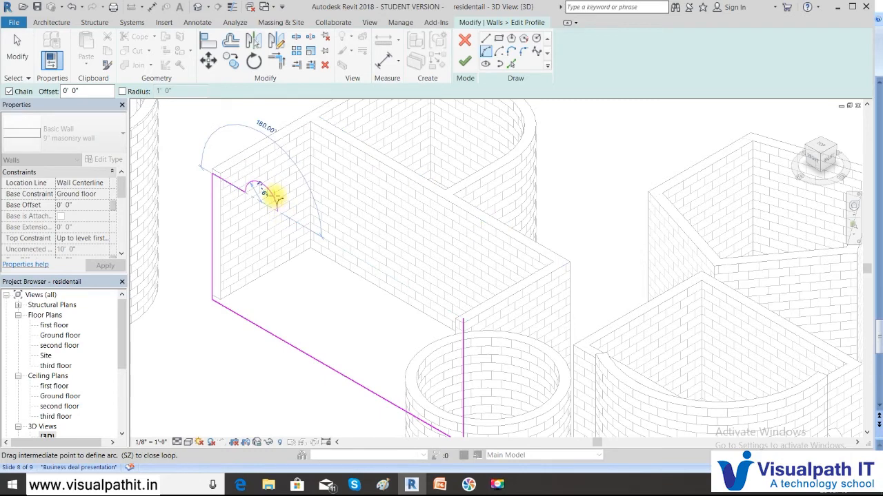
left_click(265, 189)
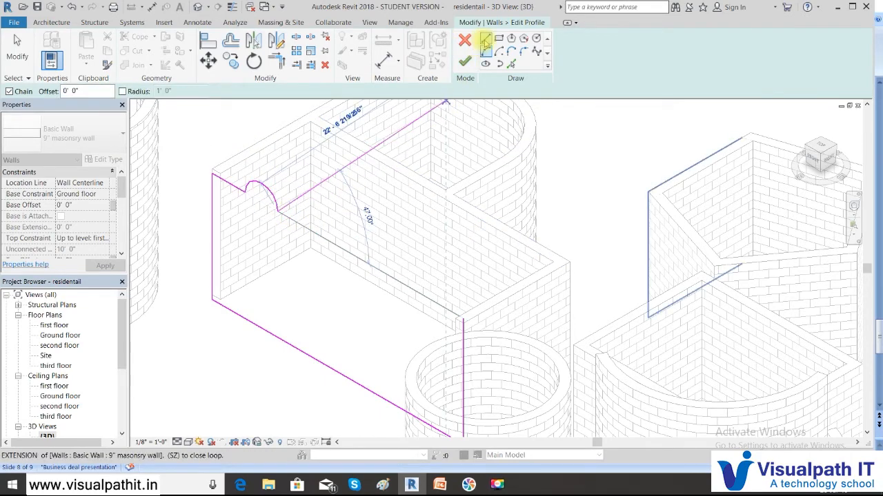
Step: Continue the wall profile with a short horizontal line and an upward semicircular arc spanning 3'-0"
left_click(486, 40)
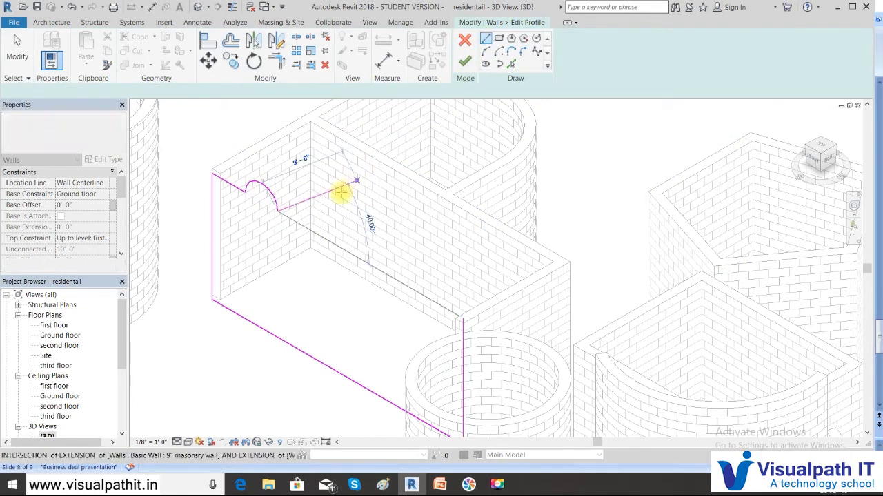
left_click(299, 222)
left_click(485, 53)
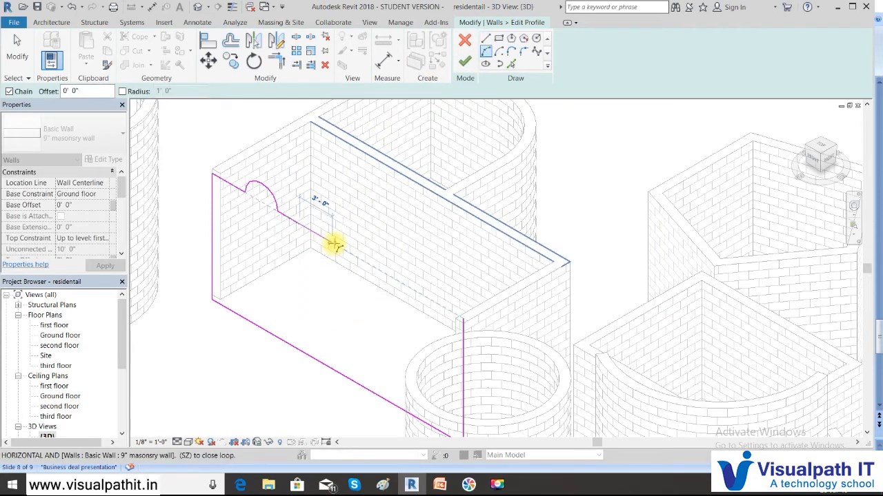
left_click(333, 244)
left_click(318, 220)
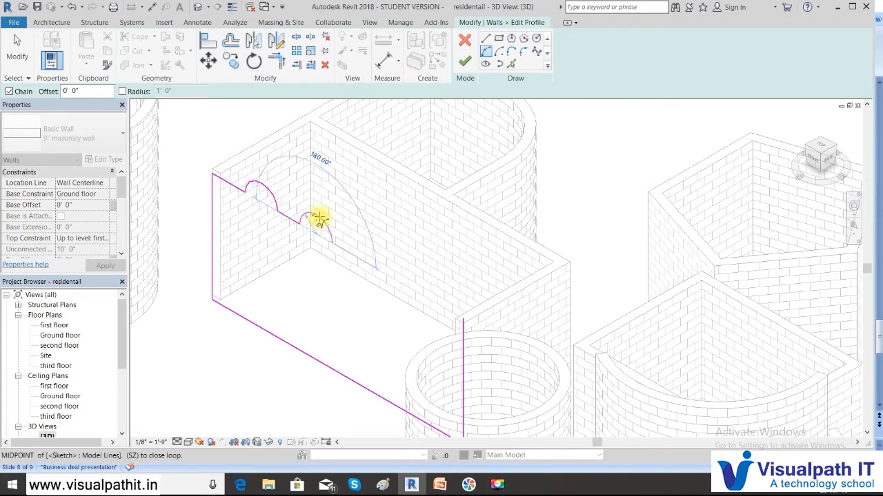
left_click(353, 254)
left_click(342, 217)
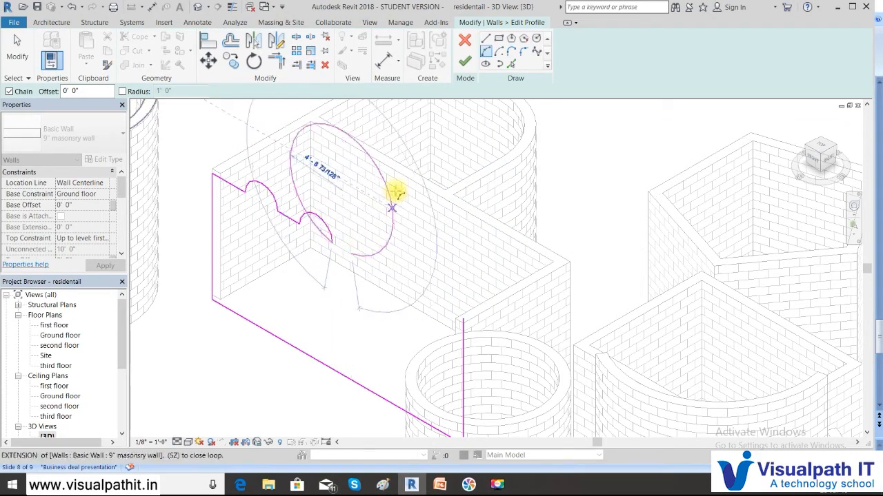
Step: From the second arc's end, sketch a 1'-8 1/2" horizontal line and a tangent 90° arc curving upward, about 2'-2" in radius
left_click(486, 38)
key("Escape")
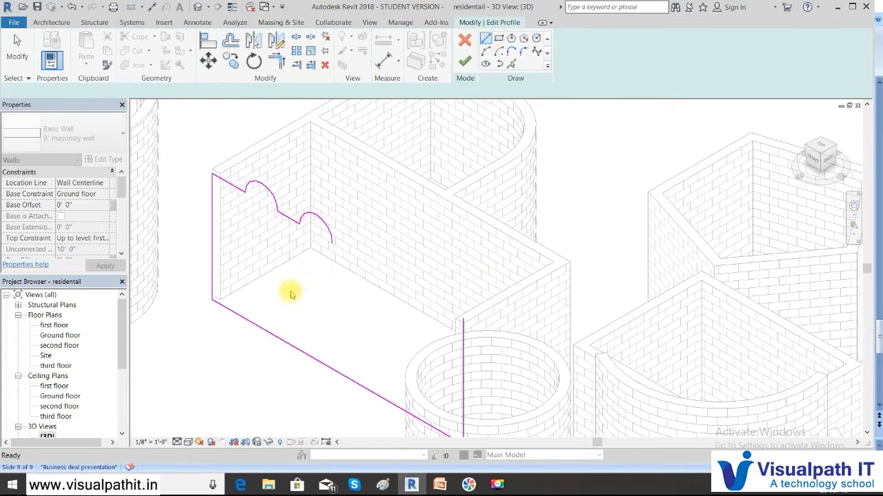
left_click(332, 243)
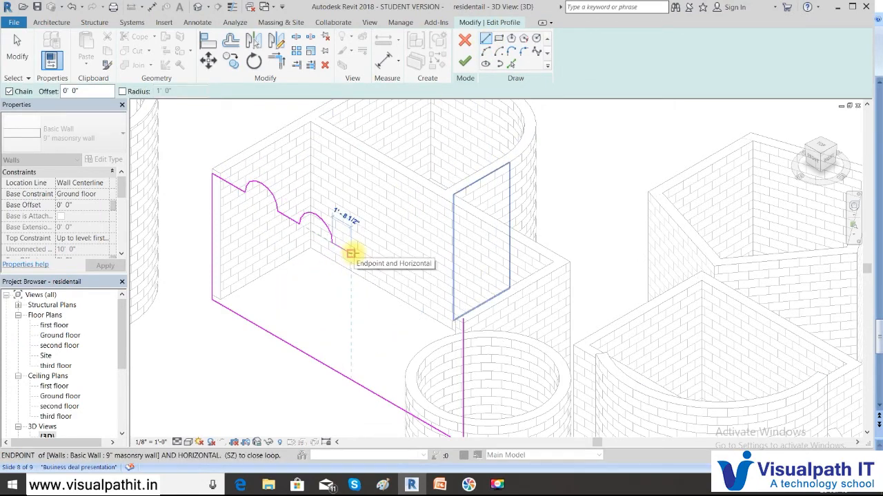
left_click(352, 254)
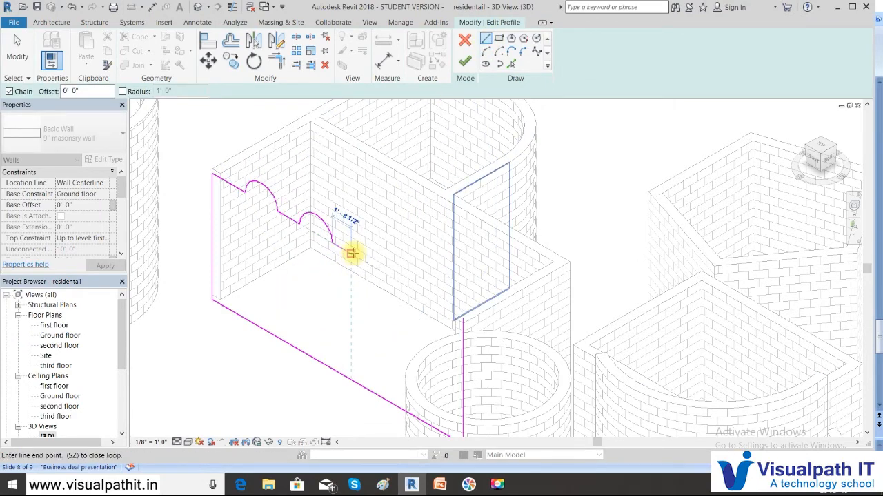
left_click(485, 51)
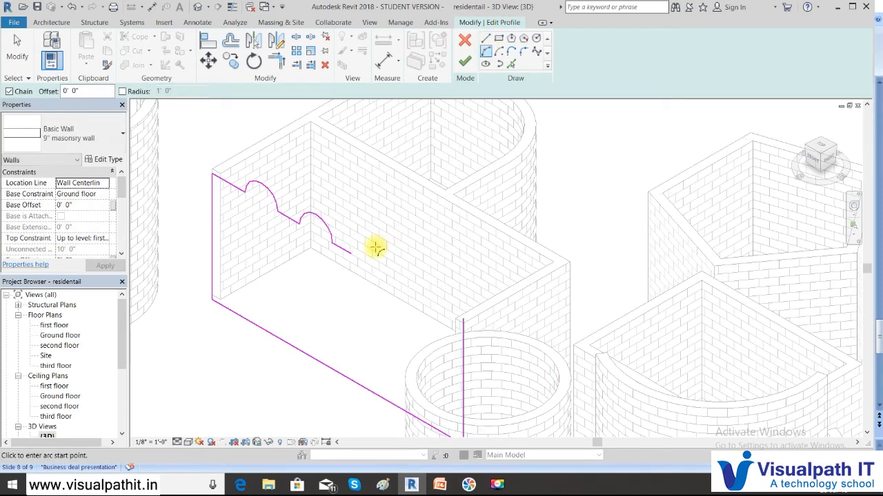
left_click(351, 254)
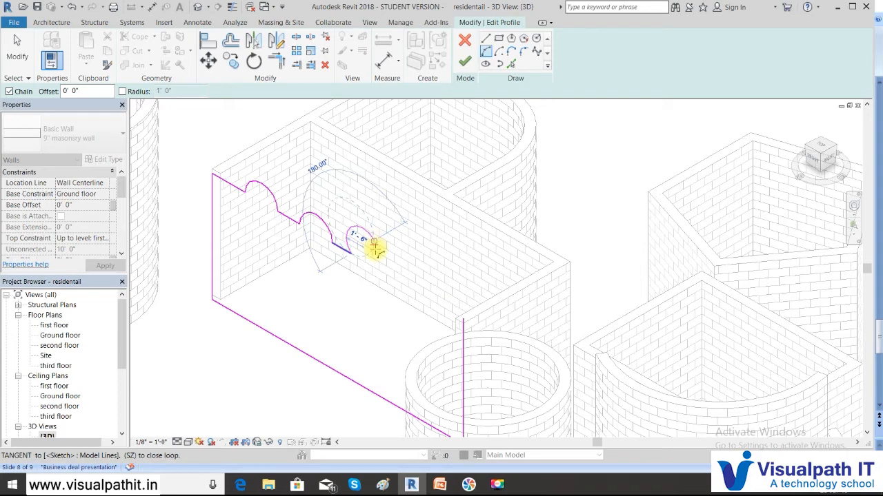
left_click(376, 266)
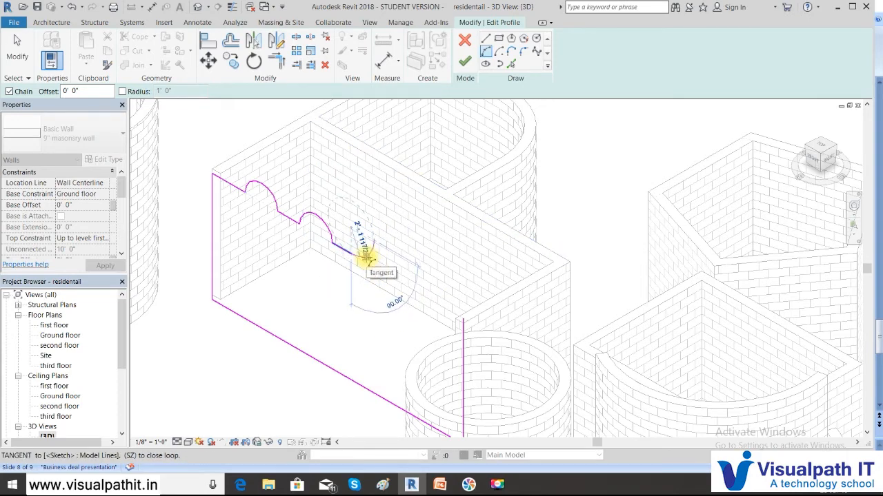
left_click(367, 254)
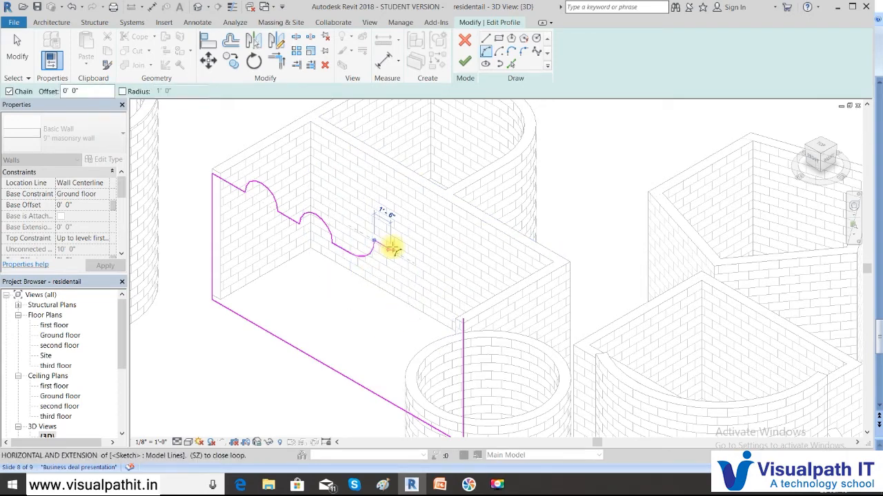
Step: Sketch a short horizontal line, a 1'-6" drop and a line about 6'-2" to the profile's side edge, close the loop and finish the edit
left_click(486, 38)
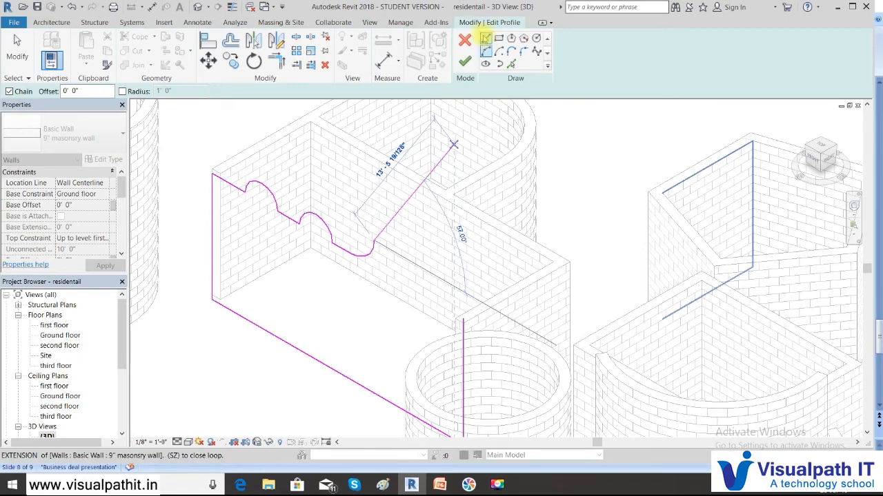
left_click(396, 252)
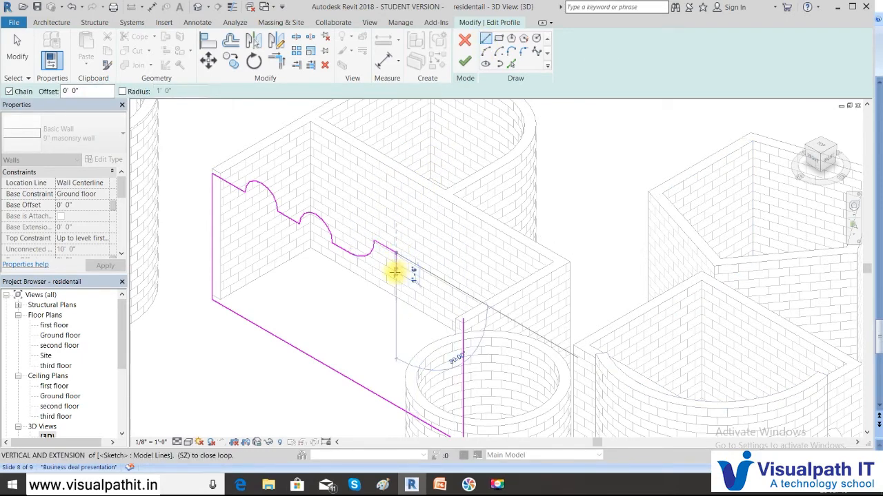
left_click(395, 274)
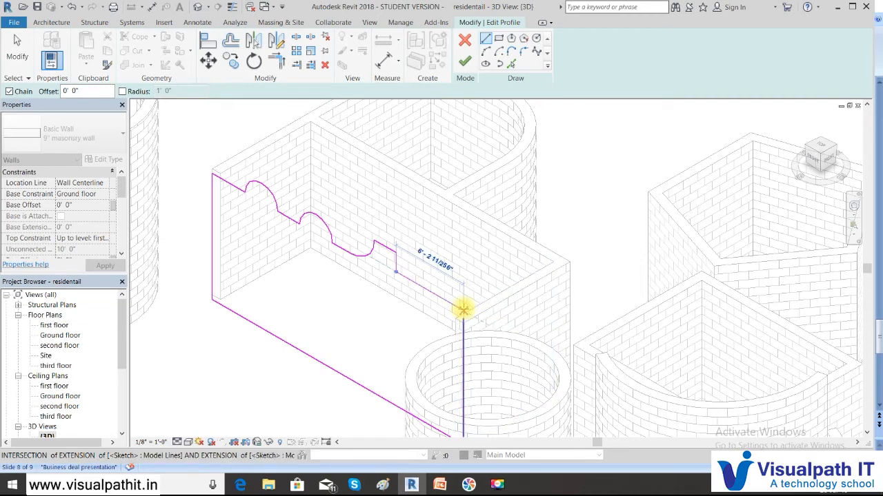
left_click(463, 310)
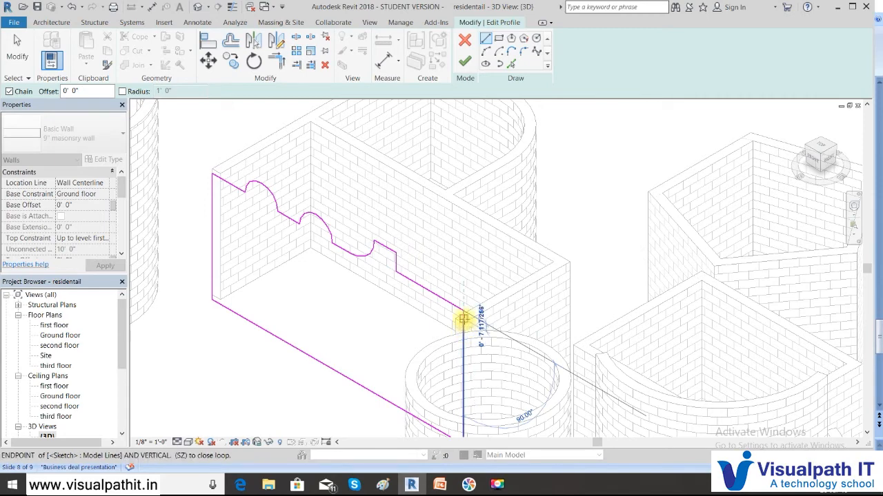
key("s")
key("z")
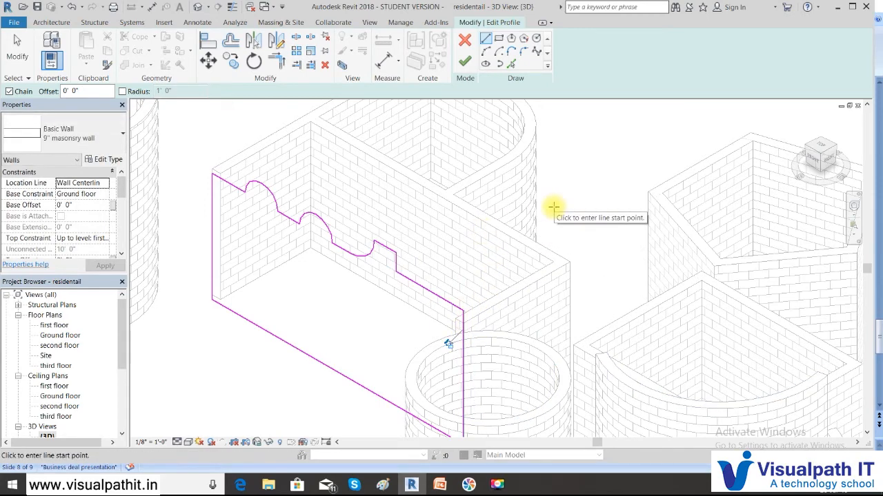
left_click(466, 60)
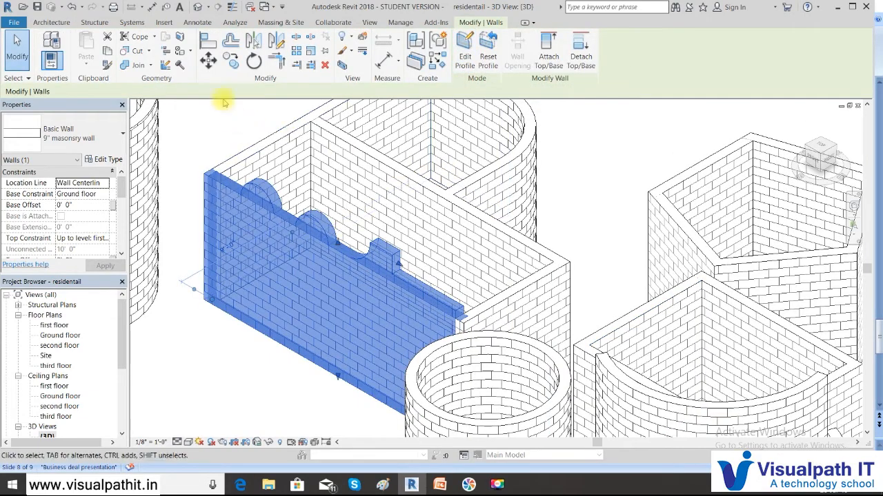
left_click(214, 116)
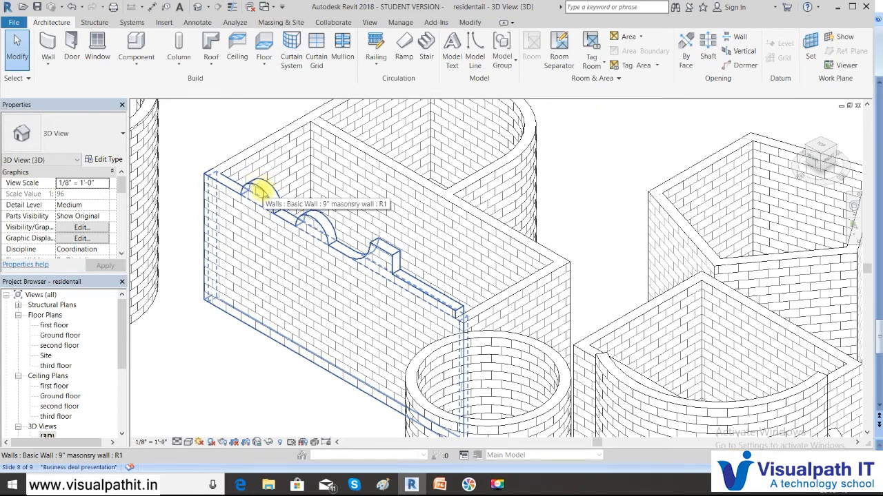
Step: Edit the front wall's profile again, adding a circular opening of 2'-0" radius below the first arch, and finish the edit
left_click(259, 191)
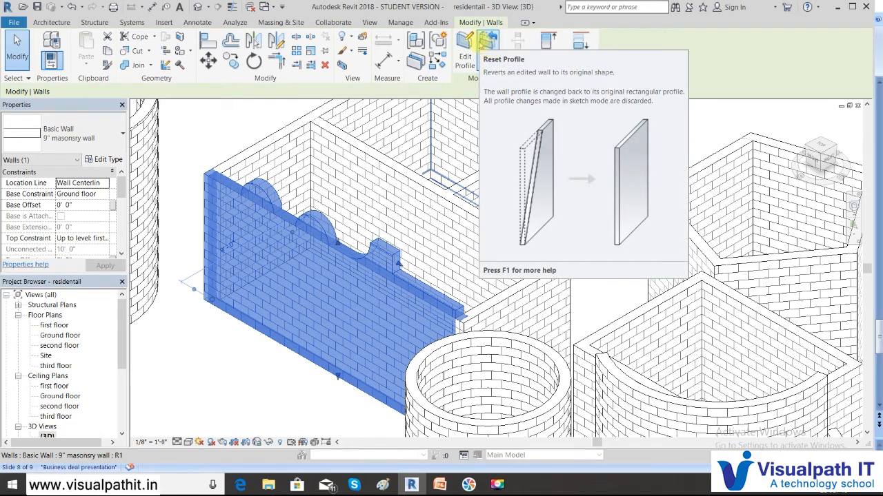
left_click(465, 55)
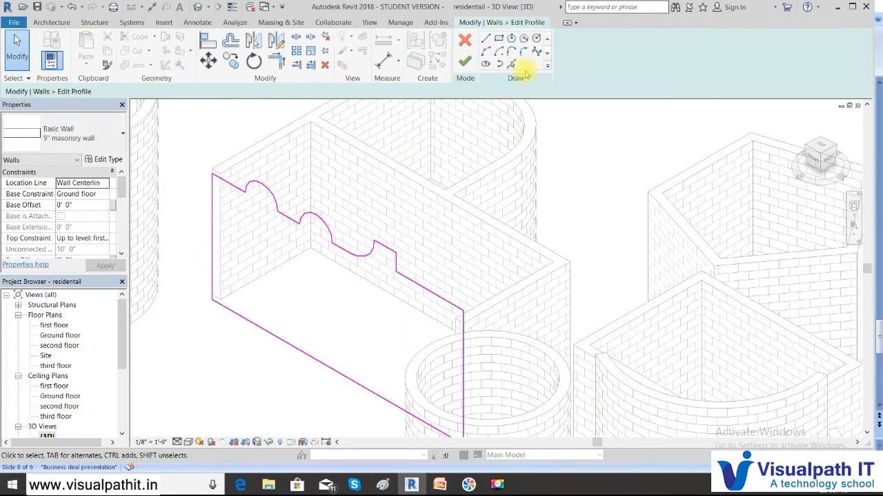
left_click(537, 38)
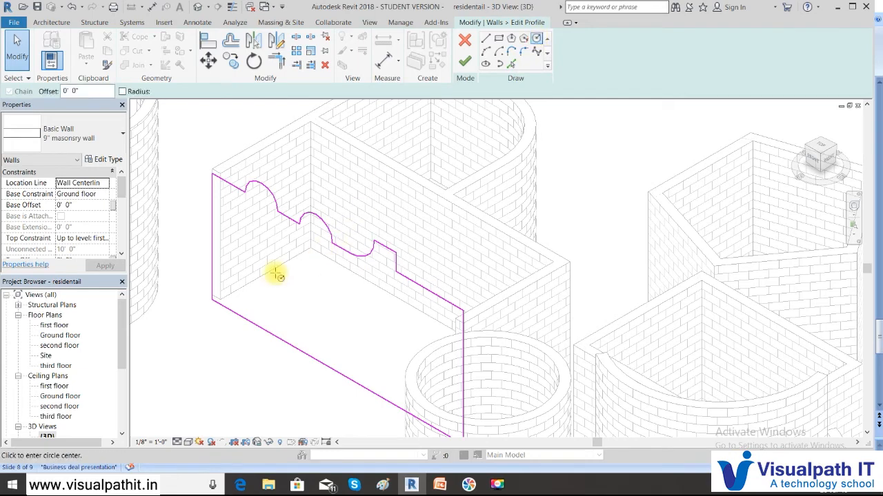
left_click(266, 275)
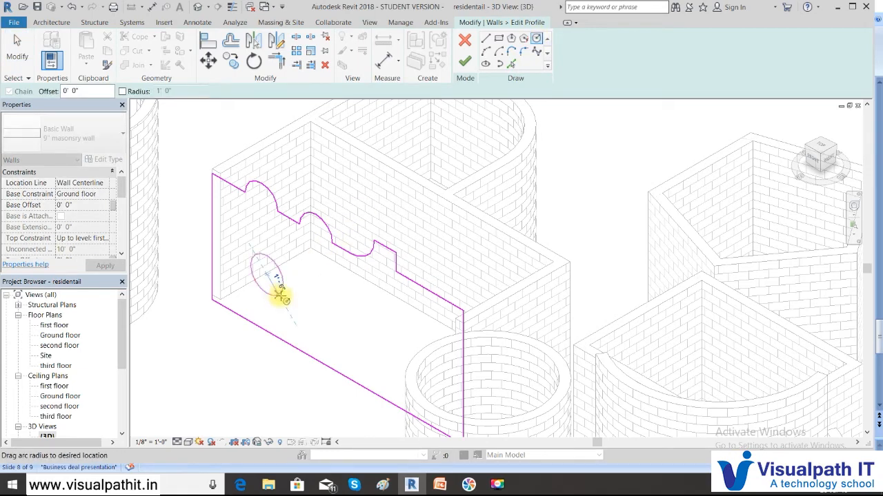
left_click(287, 290)
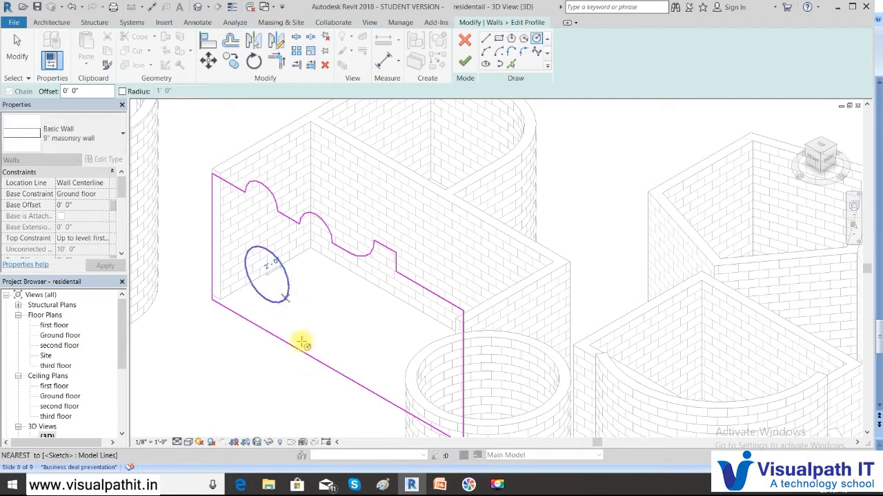
left_click(464, 63)
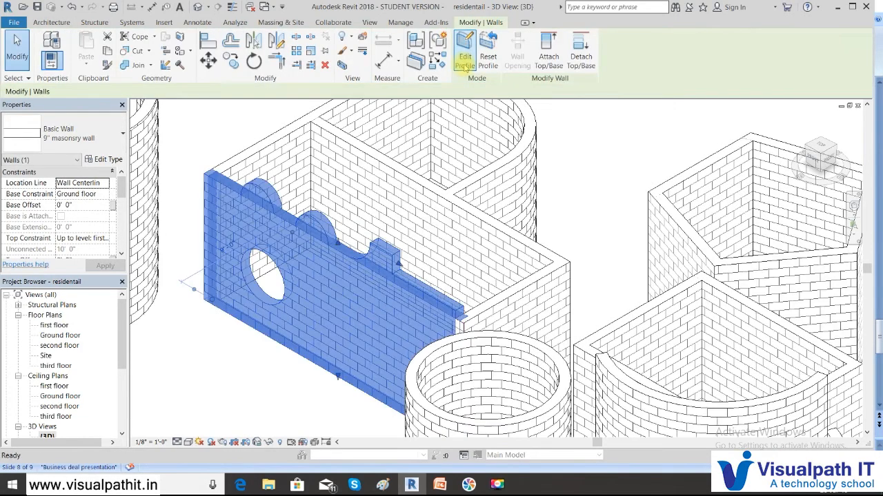
left_click(242, 375)
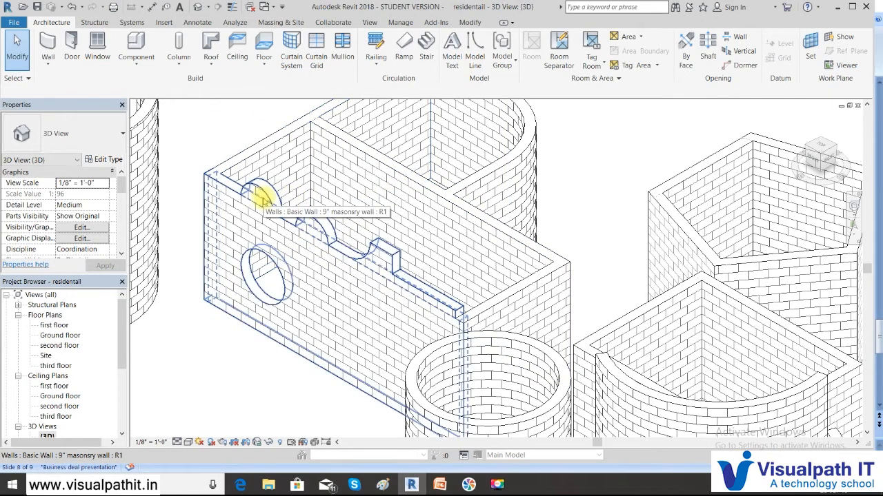
Step: In the front wall's profile, copy the circular opening along the wall to below the second arch, and finish the edit
left_click(261, 200)
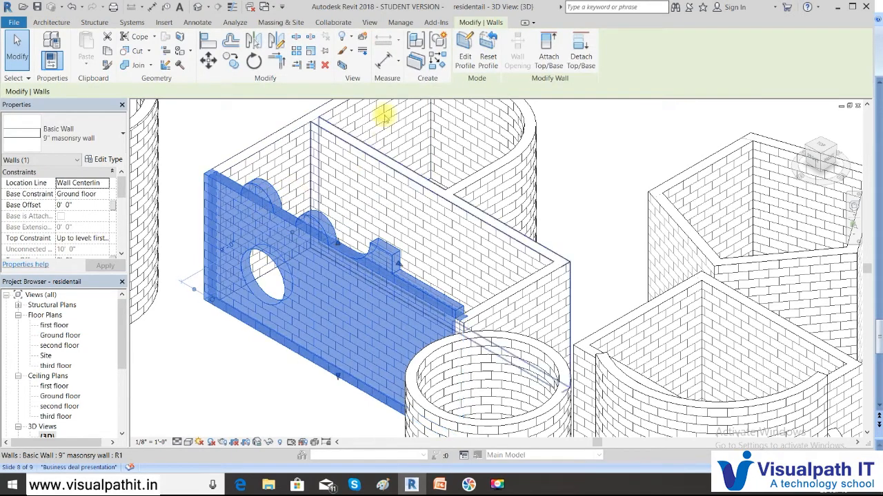
left_click(465, 47)
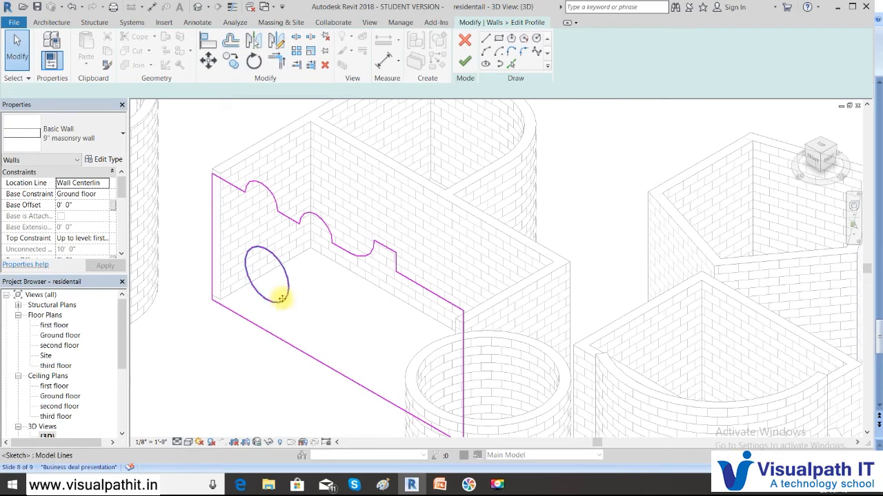
left_click(281, 298)
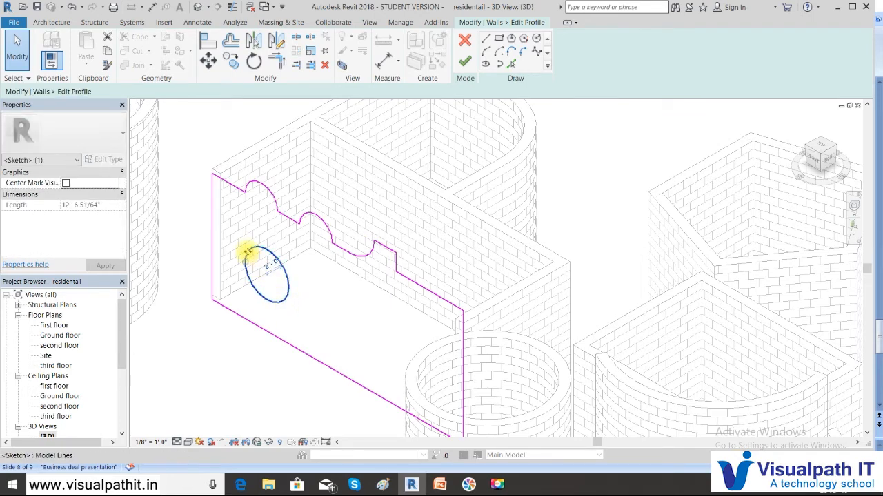
left_click_drag(256, 260, 321, 300)
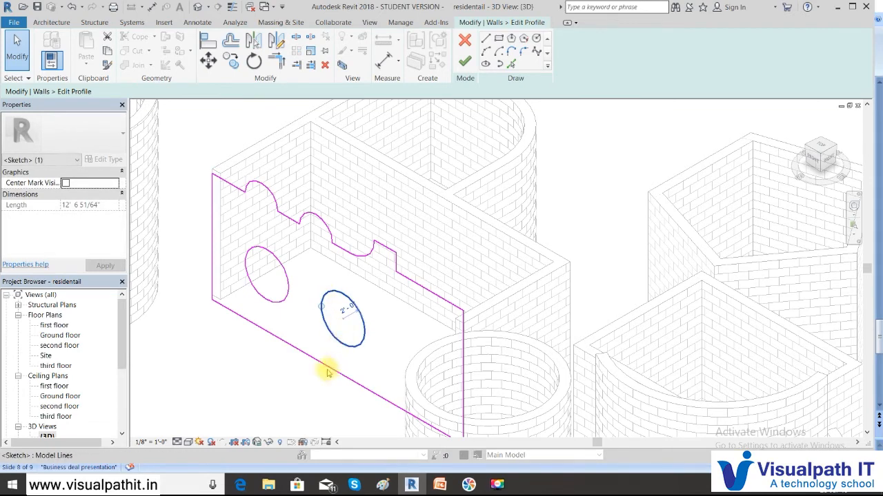
left_click(465, 67)
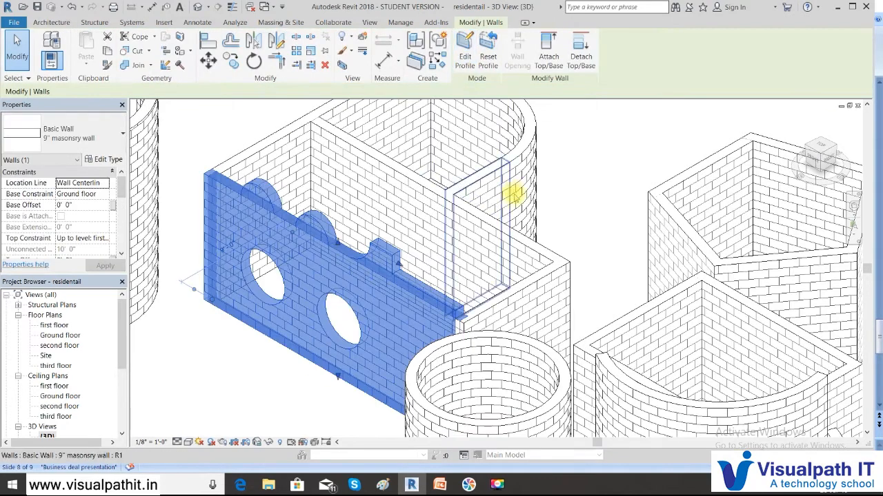
left_click(602, 159)
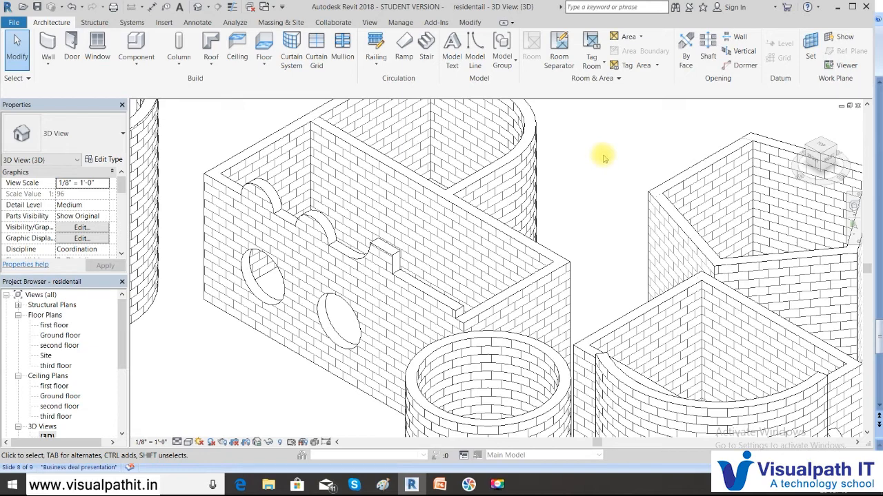
Step: Reopen the front wall's profile sketch for review and finish it without making changes
left_click(256, 191)
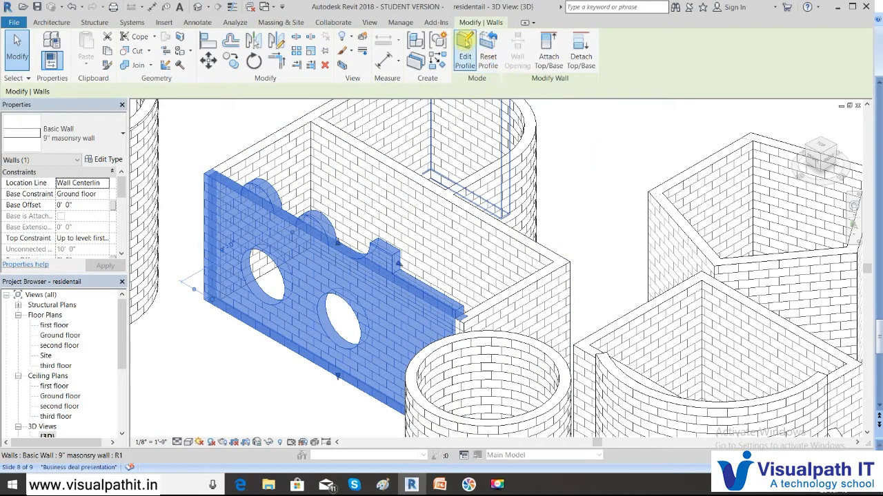
left_click(462, 54)
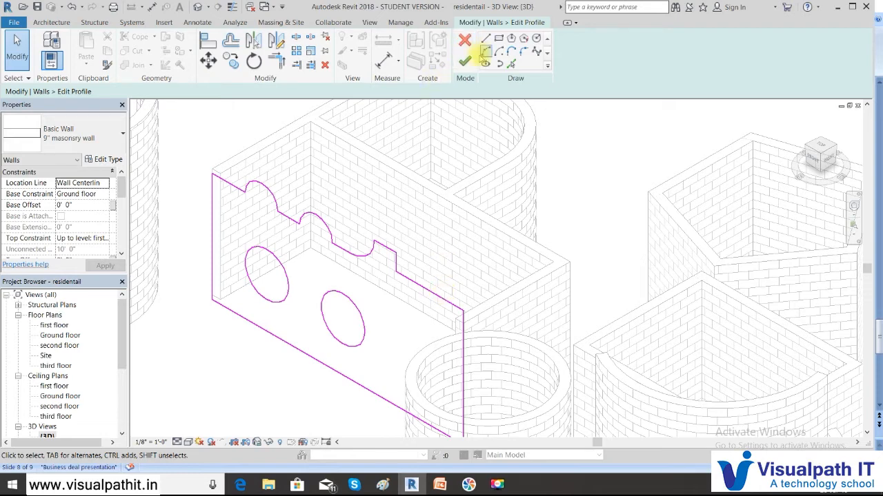
left_click(464, 61)
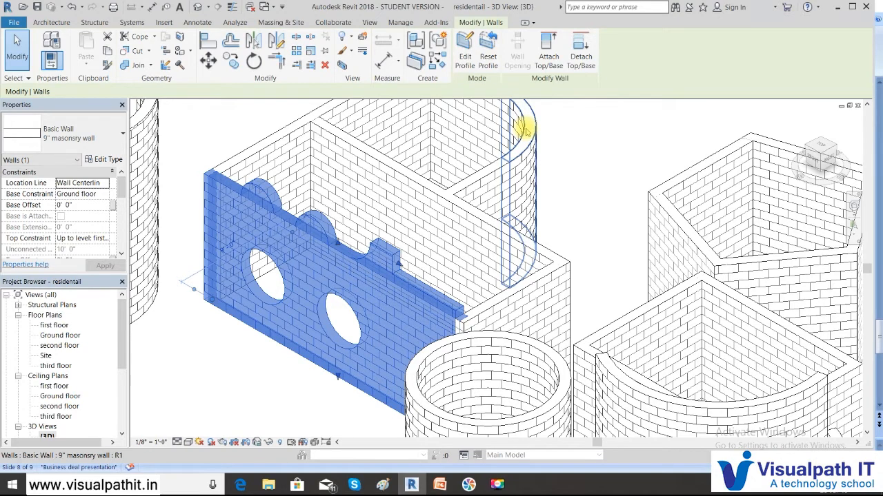
Step: Switch to PowerPoint and start the presentation's slide show from the beginning
key("alt+Tab")
key("F5")
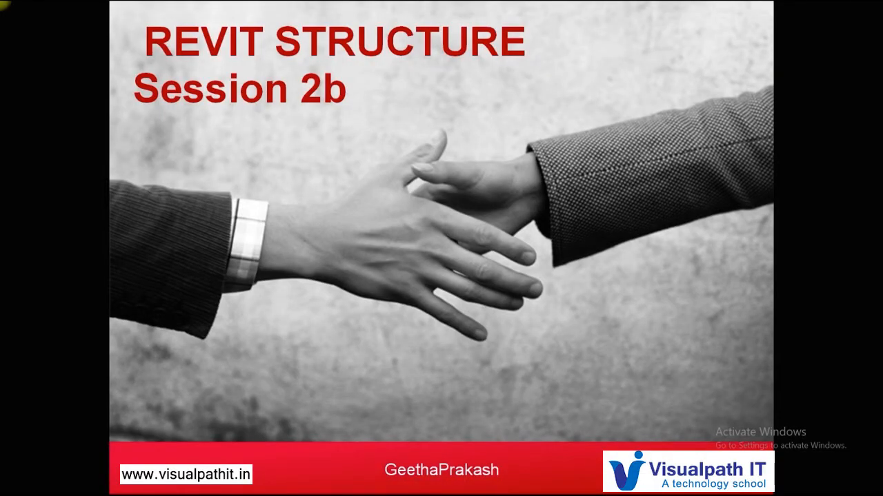
Step: View the session objectives slide, and examine the rooms, openings, dimensions and staircase of the apartment floor plan in AutoCAD
key("Right")
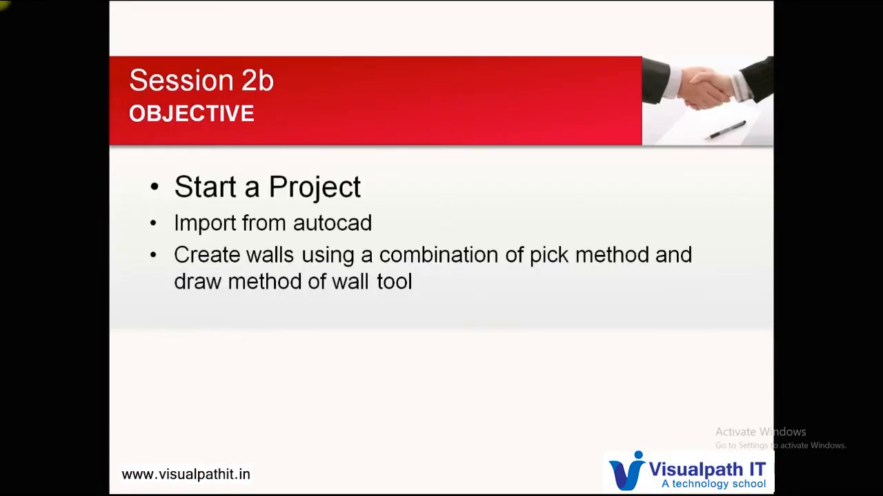
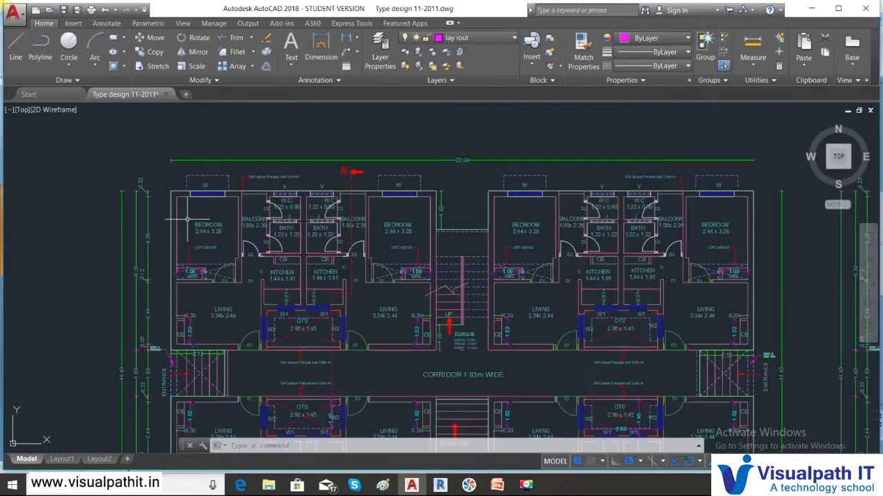
scroll(186, 220, "up", 5)
scroll(190, 186, "down", 1)
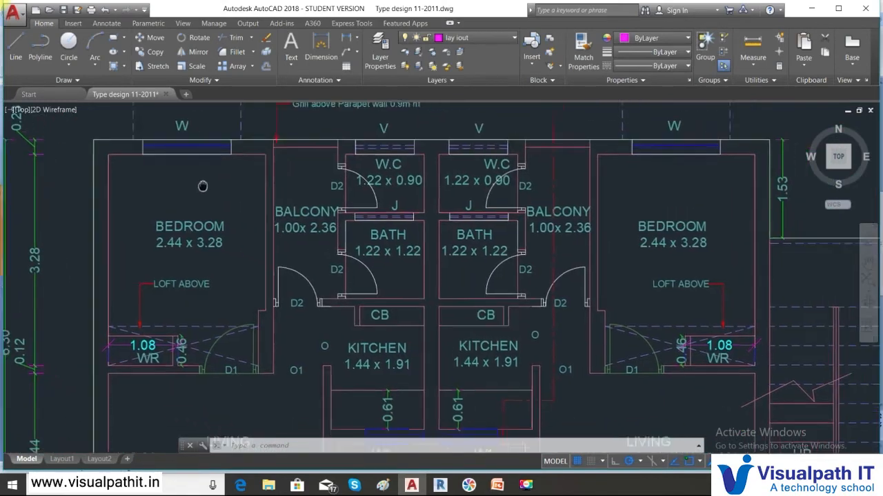
scroll(188, 181, "up", 1)
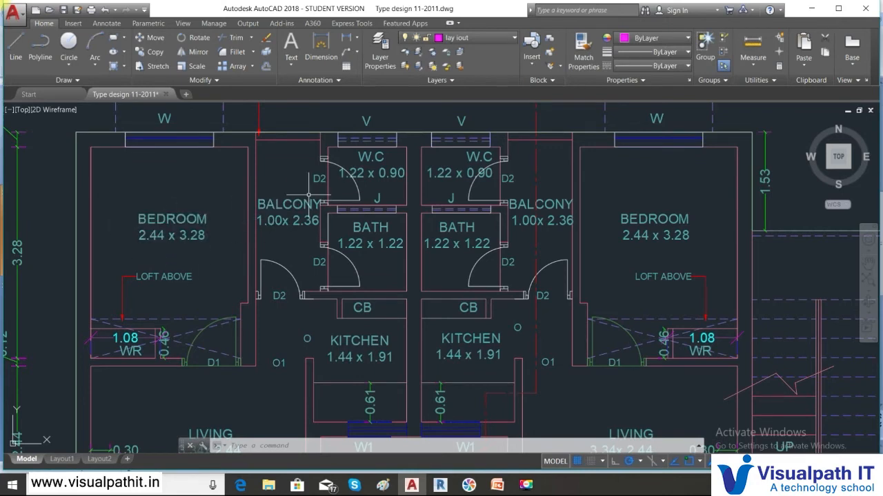
middle_click_drag(310, 277, 221, 265)
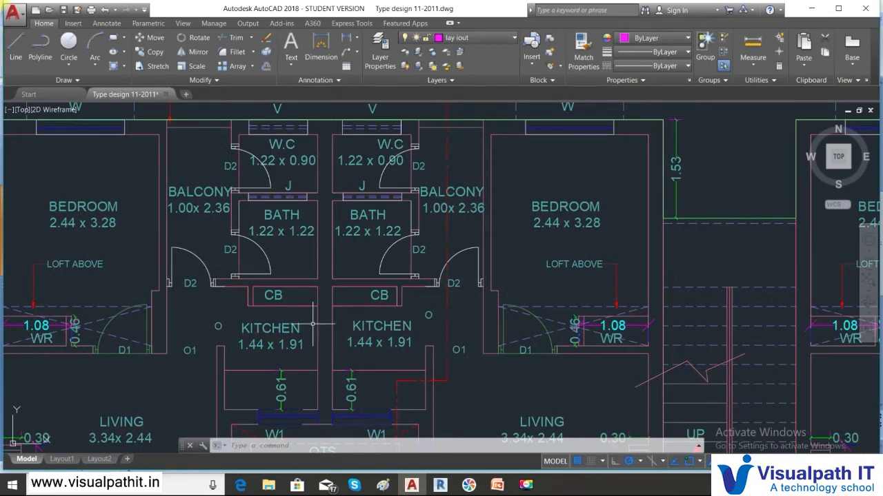
middle_click_drag(281, 328, 322, 238)
scroll(322, 239, "down", 5)
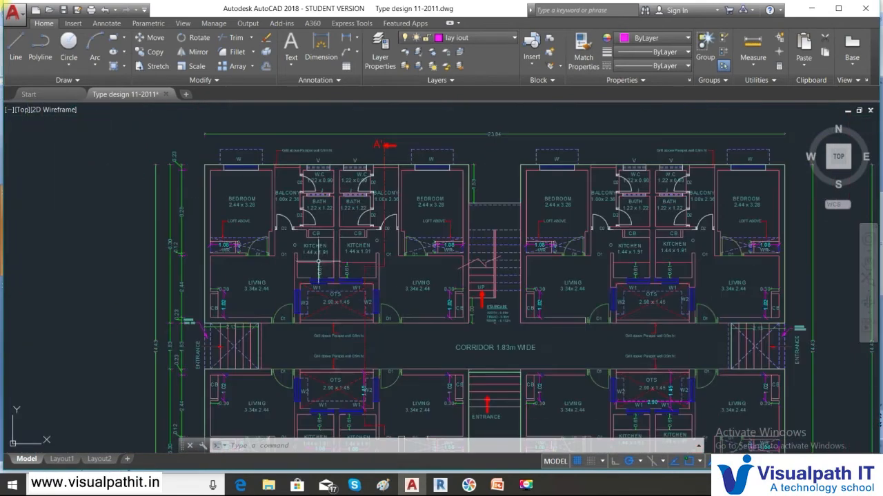
scroll(261, 296, "up", 5)
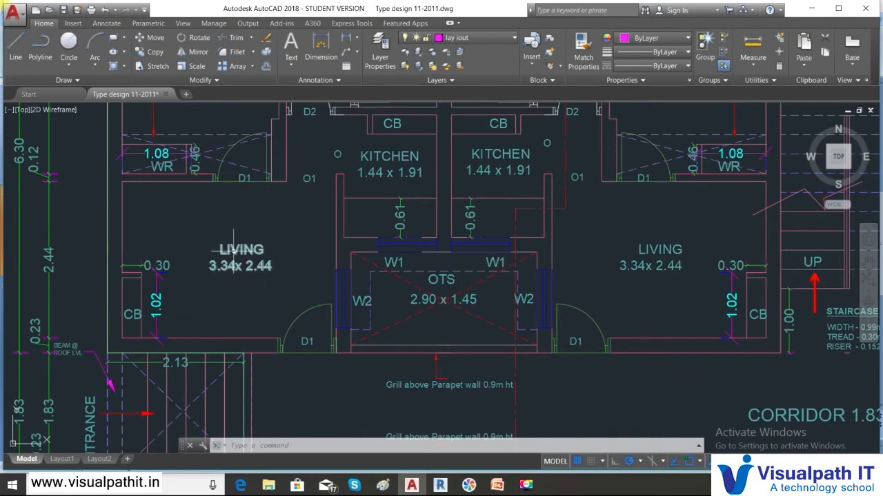
middle_click_drag(619, 229, 373, 315)
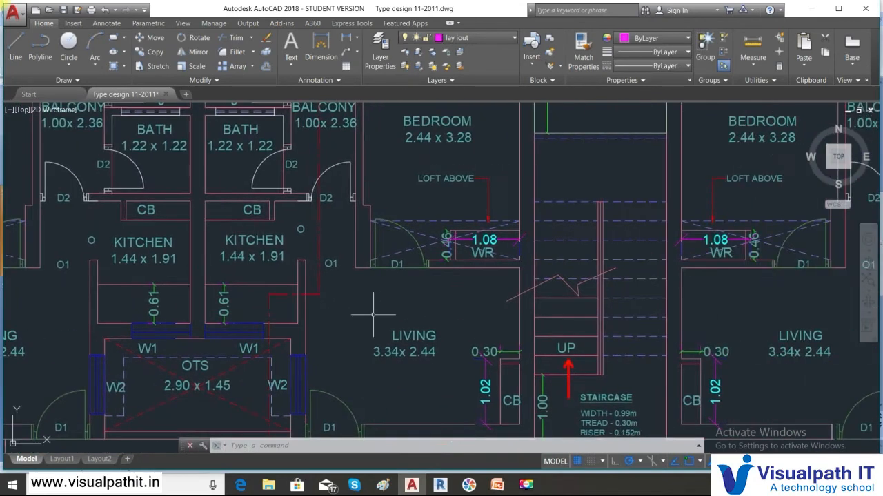
scroll(441, 284, "down", 4)
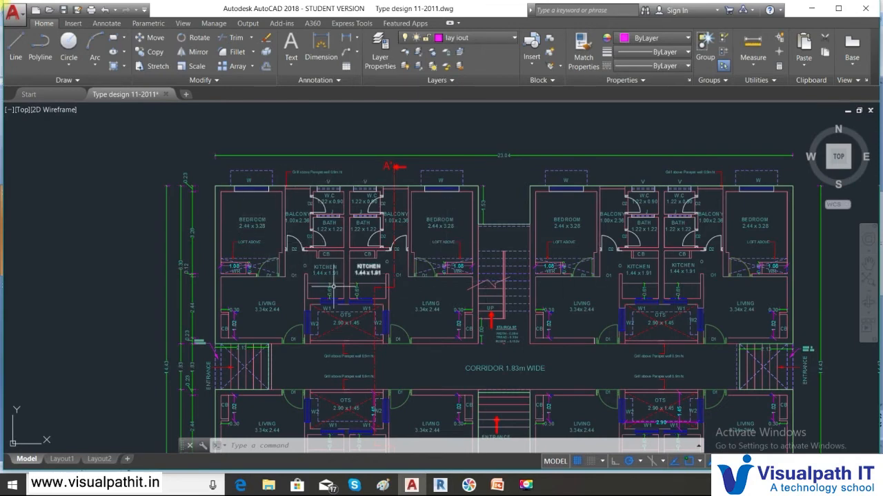
scroll(391, 270, "up", 3)
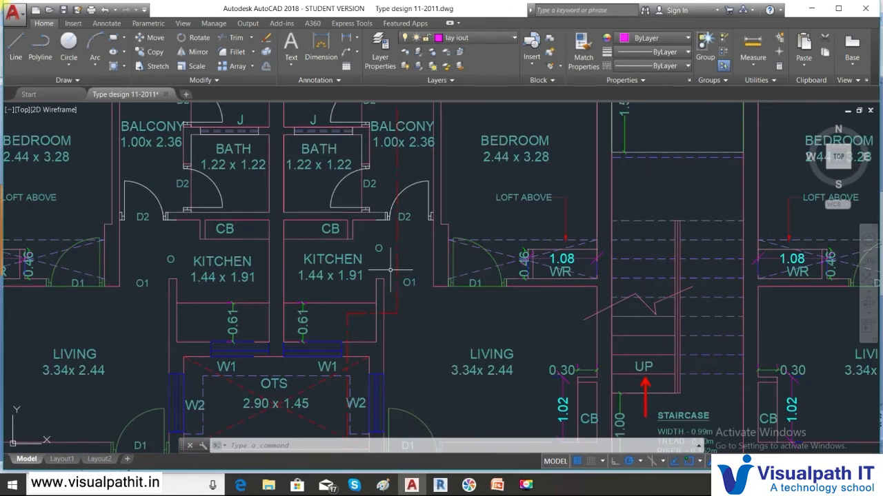
scroll(382, 227, "down", 5)
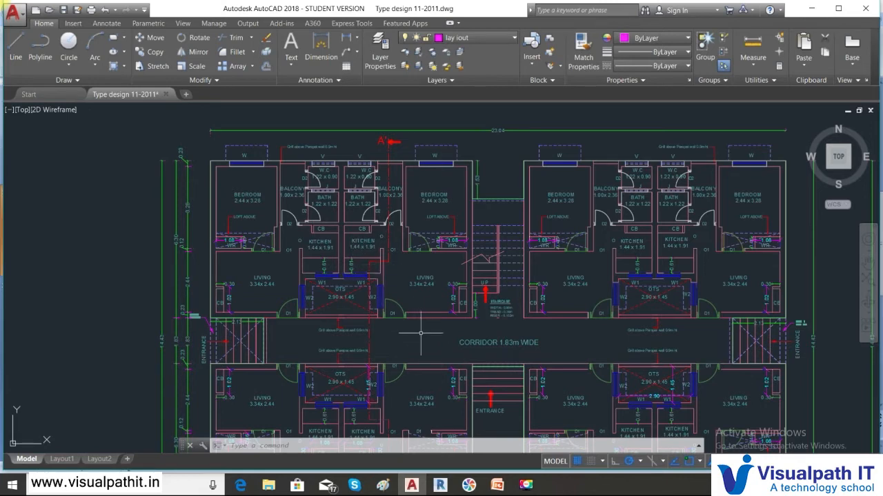
Step: Switch to Revit and set the project's length units to meters
left_click(441, 486)
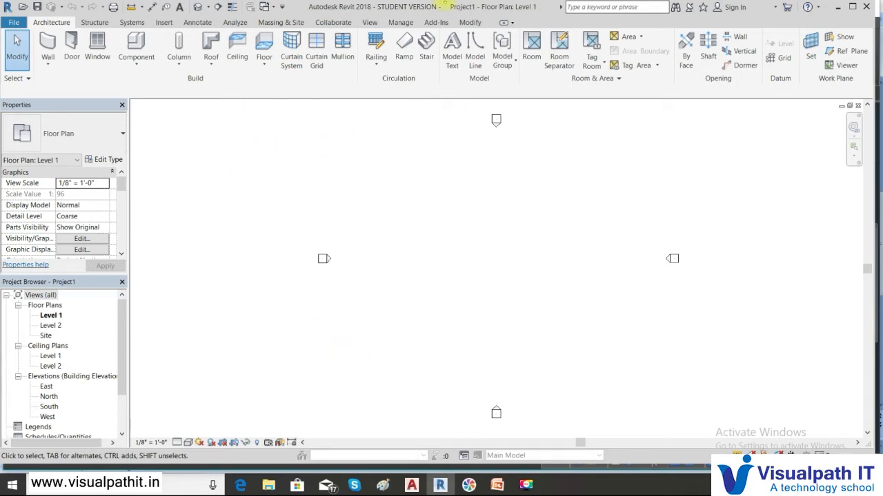
left_click(396, 25)
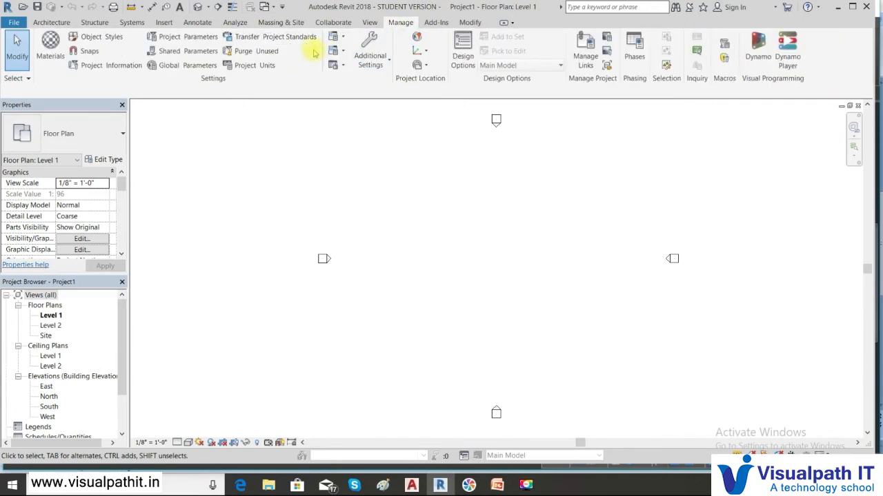
left_click(271, 67)
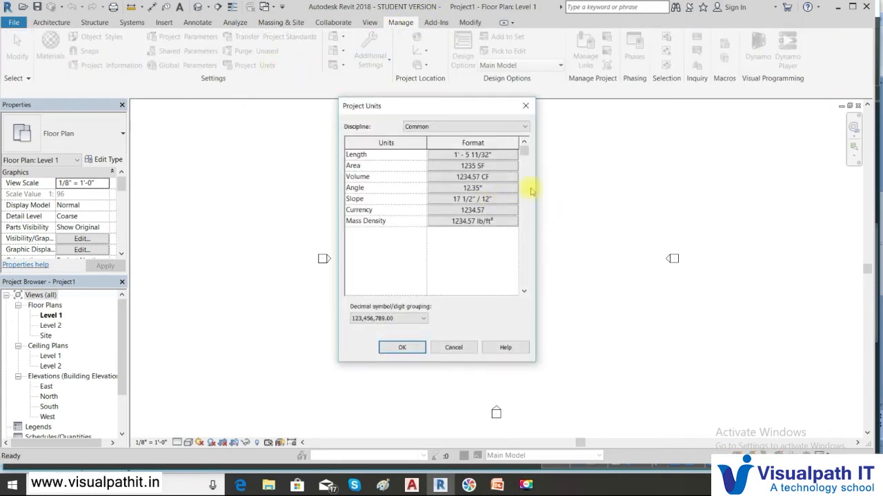
left_click(488, 155)
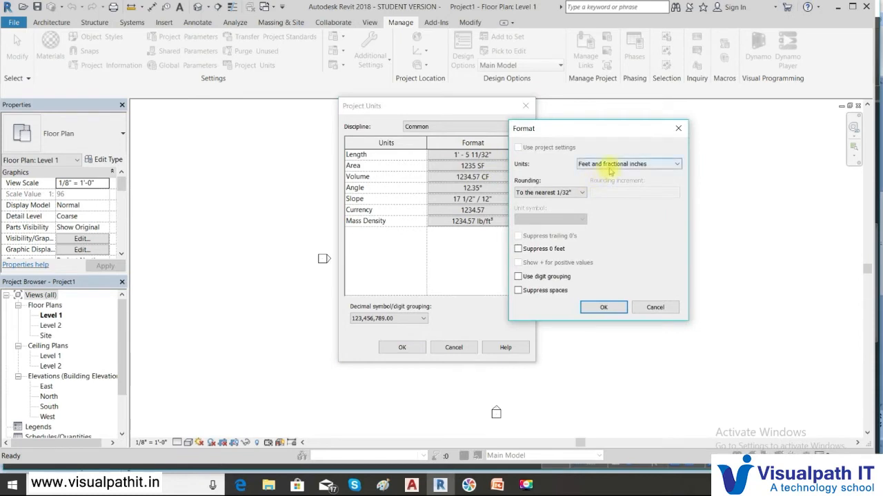
left_click(609, 166)
left_click(601, 201)
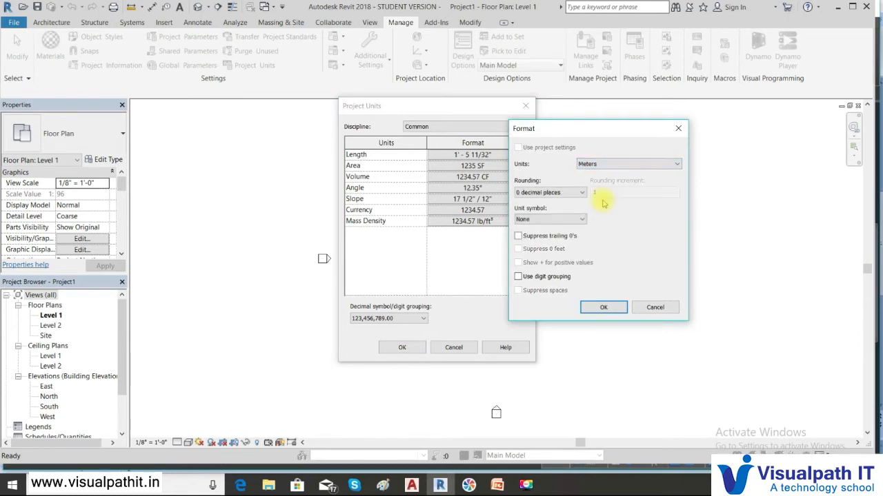
left_click(603, 307)
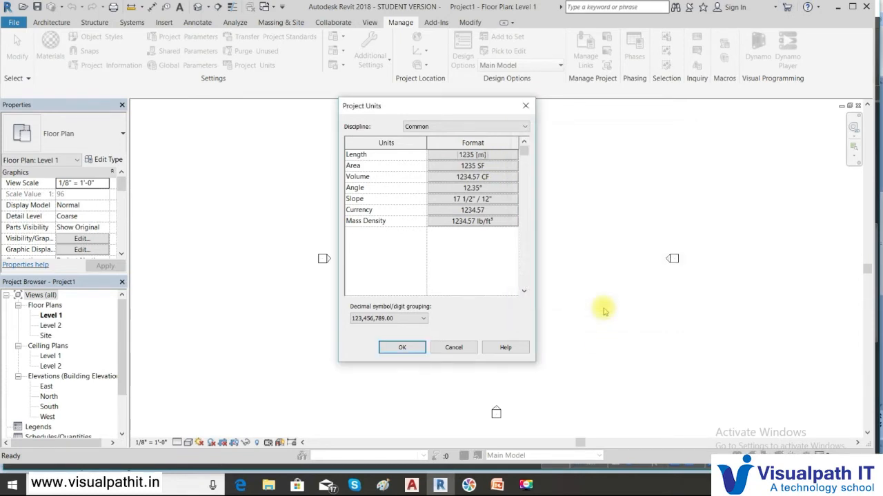
left_click(402, 347)
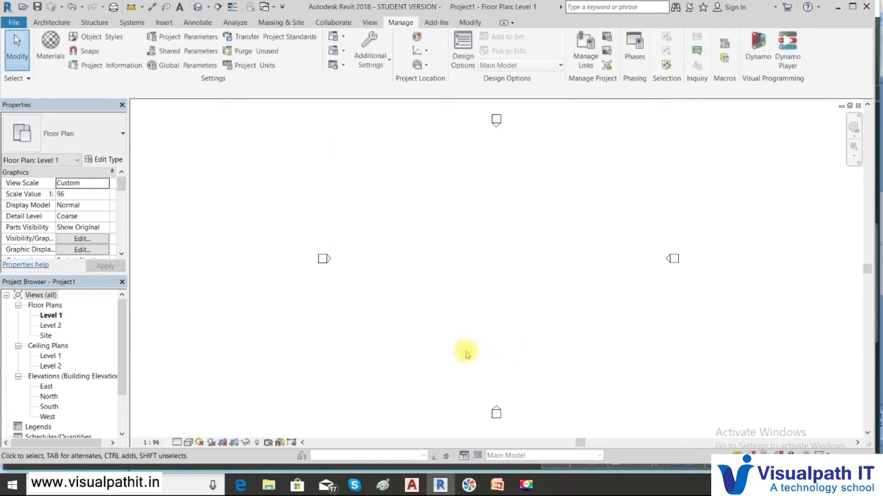
Step: In the South elevation, rename Level 1 as "1. ground floor" and rename its corresponding views too
left_click(48, 406)
double_click(49, 407)
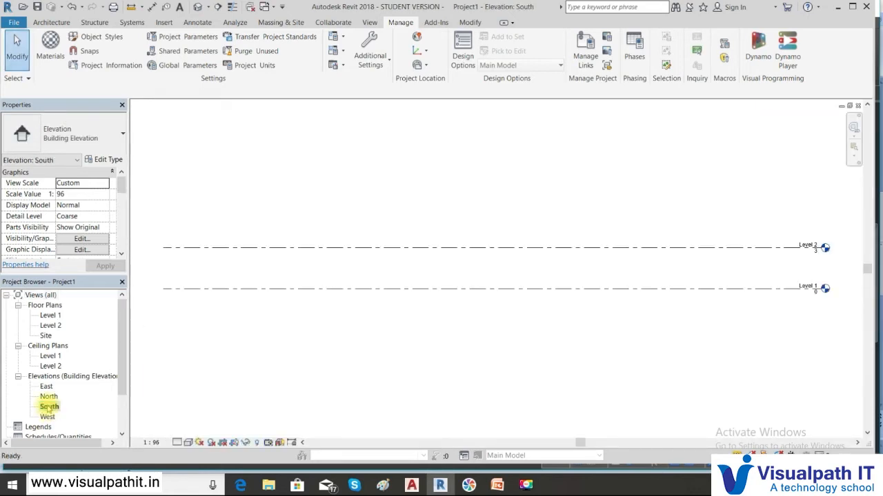
middle_click_drag(646, 267, 381, 283)
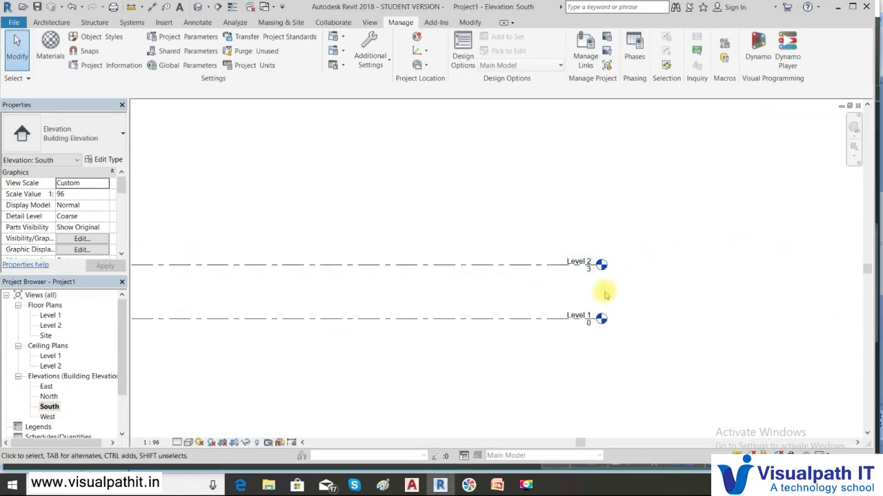
scroll(603, 291, "up", 2)
middle_click_drag(590, 299, 649, 295)
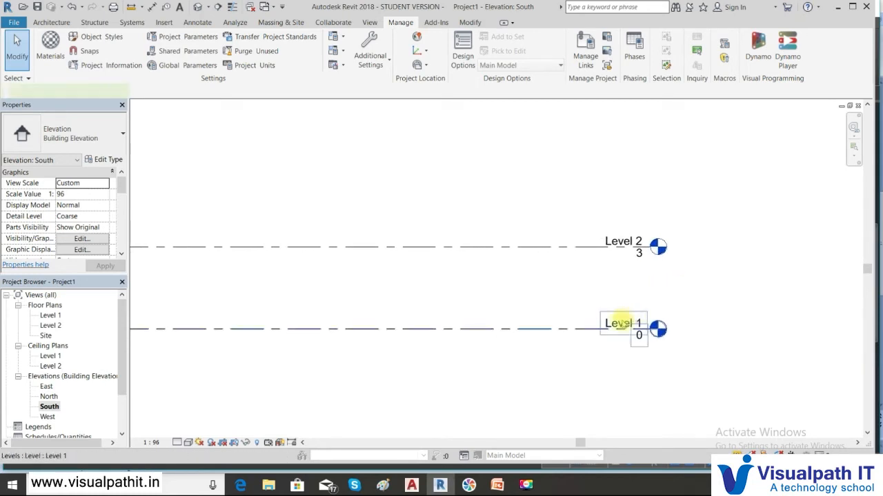
double_click(620, 322)
type("g")
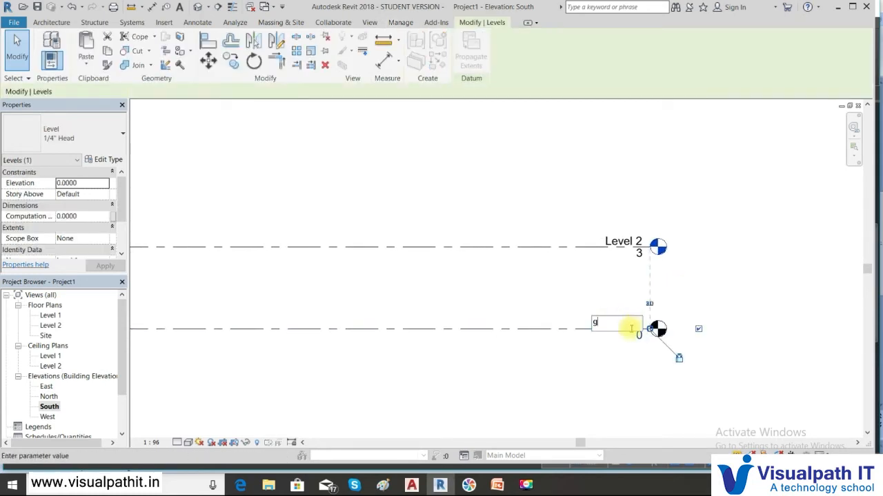
type("f")
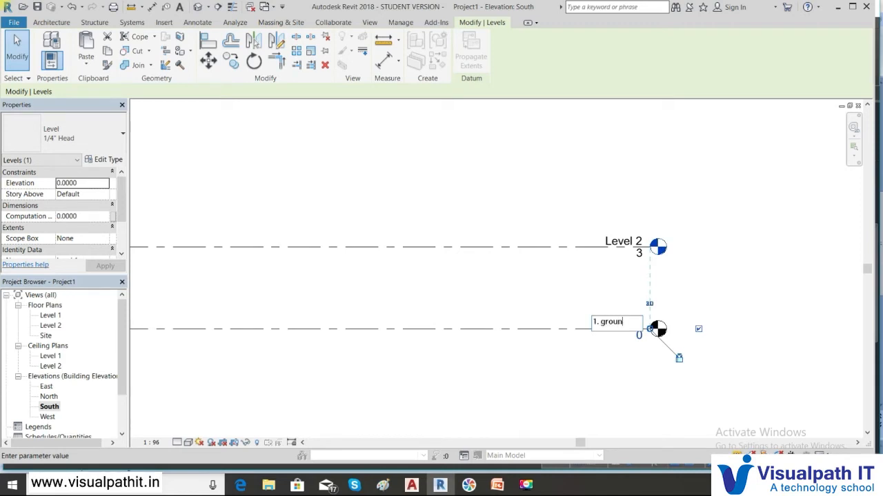
type("loor")
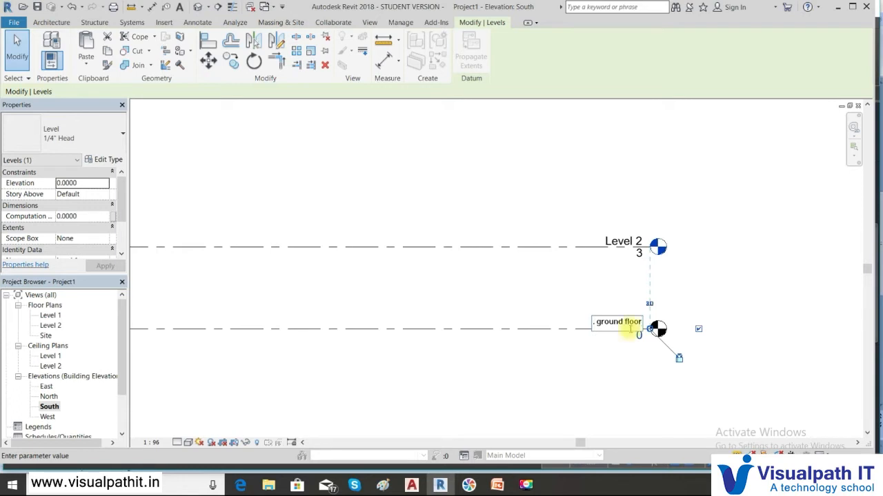
key("Return")
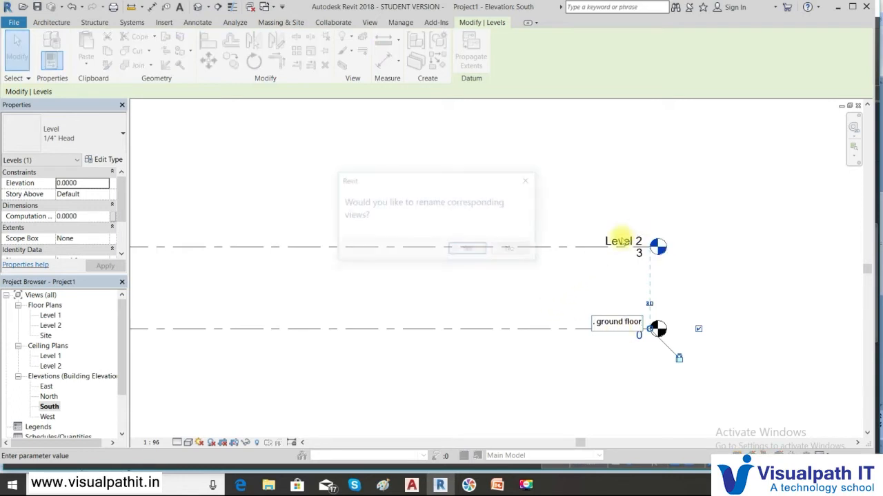
left_click(480, 250)
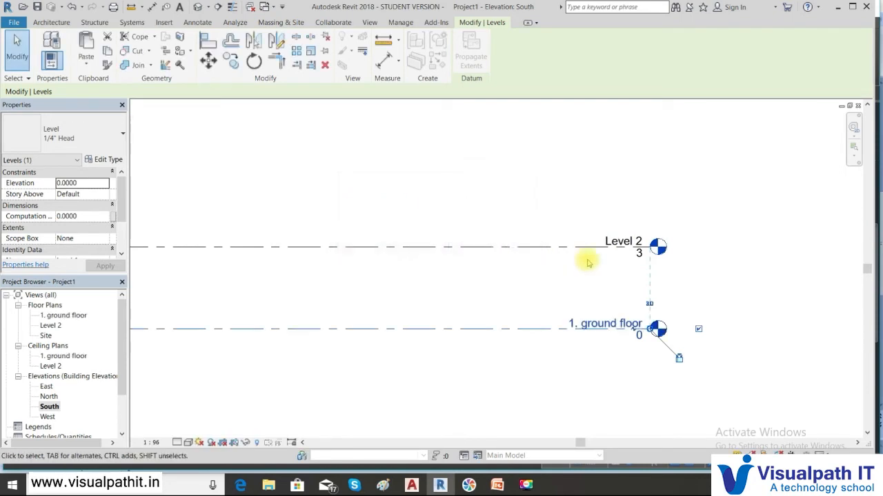
Step: Rename Level 2 as "2. first floor" and rename its corresponding views as well
left_click(614, 240)
left_click(607, 239)
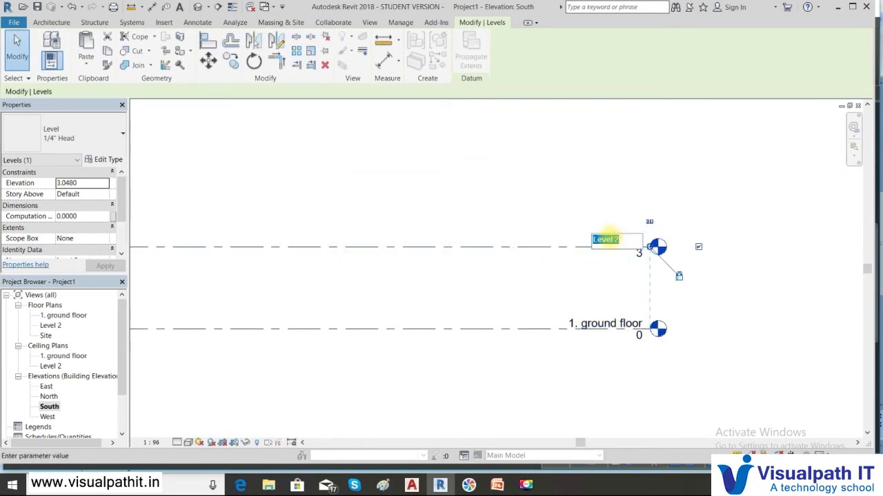
type("first floor")
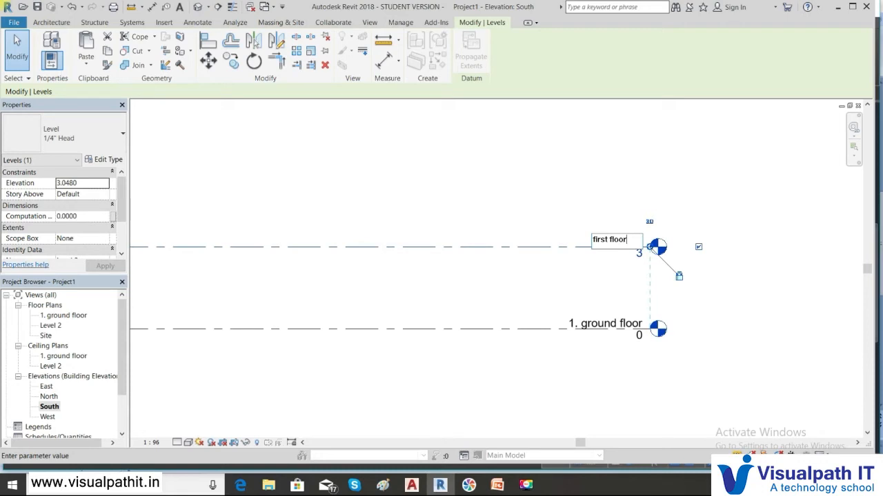
left_click(610, 240)
type("2.")
key("Return")
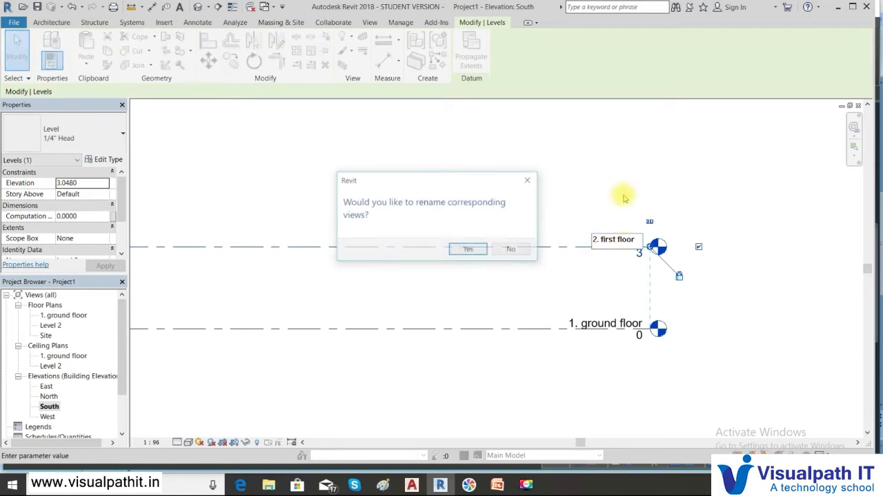
left_click(462, 248)
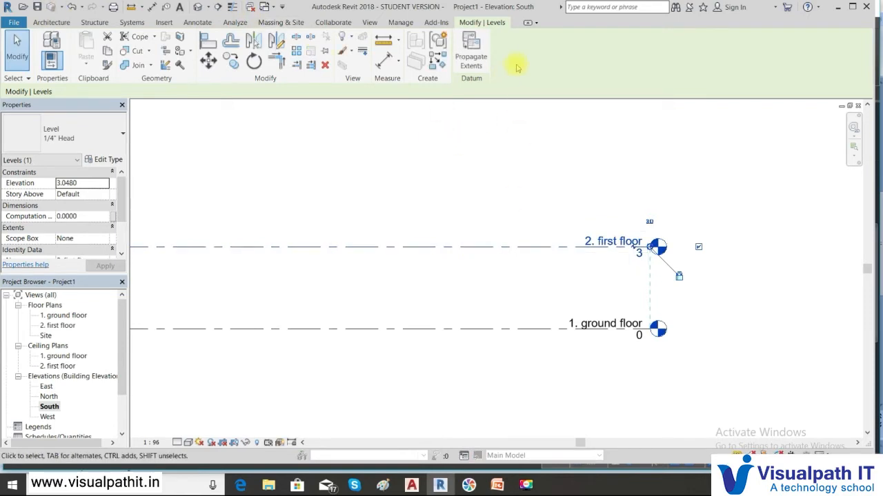
Step: Add two levels above the first floor by picking the existing level lines with an offset of 3 m, one above the other
left_click(49, 25)
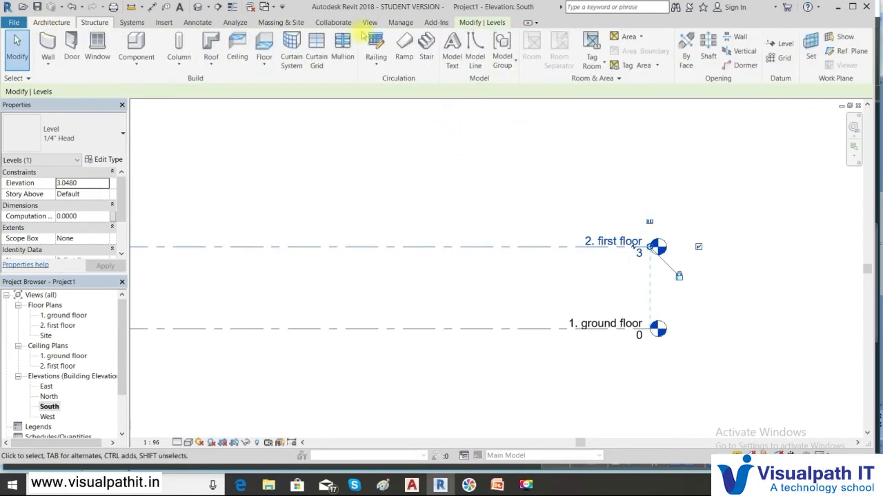
left_click(779, 43)
left_click(473, 39)
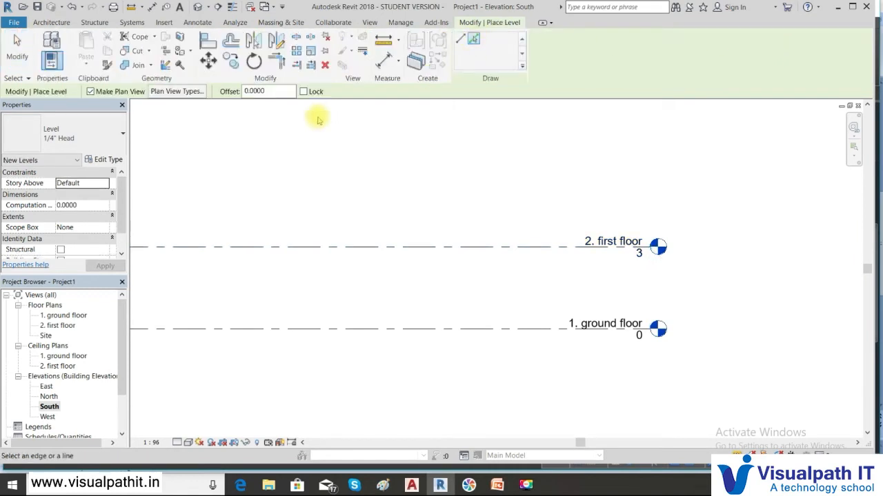
left_click(274, 91)
type("3")
key("Return")
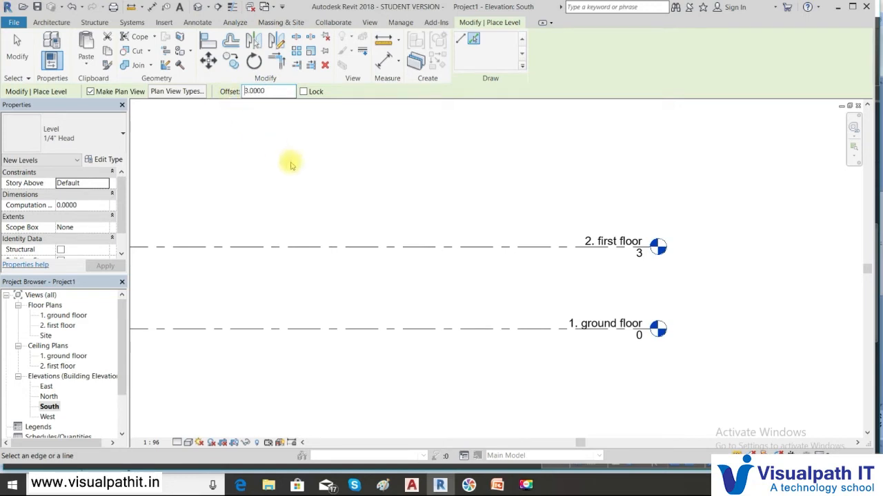
left_click(441, 247)
middle_click_drag(449, 187, 553, 236)
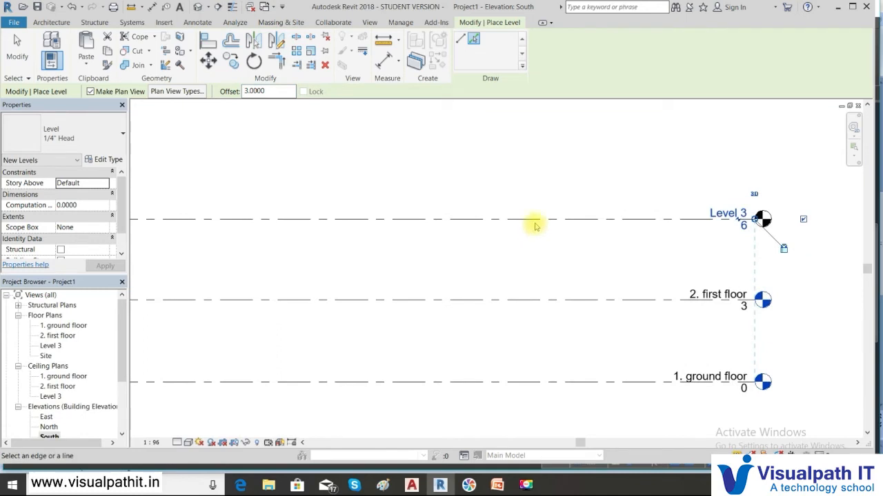
left_click(535, 219)
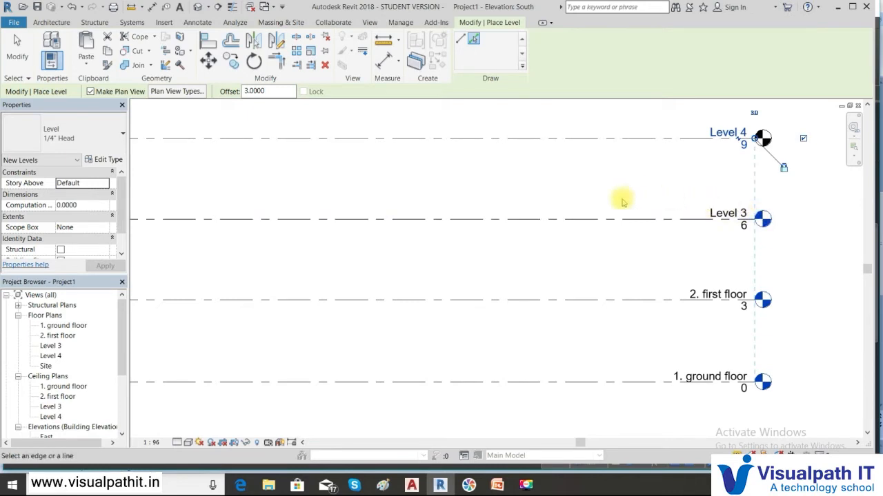
Step: Rename Level 3 as "3. second floor" and rename its corresponding views too
key("Escape")
key("Escape")
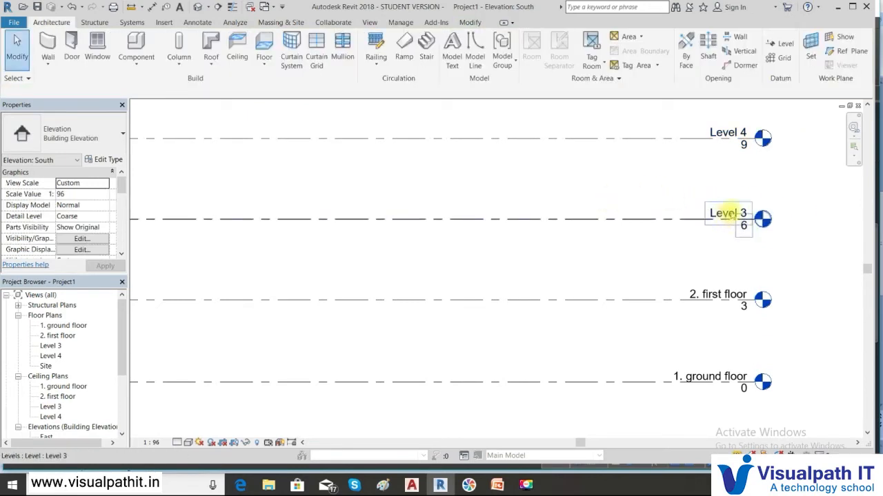
double_click(729, 212)
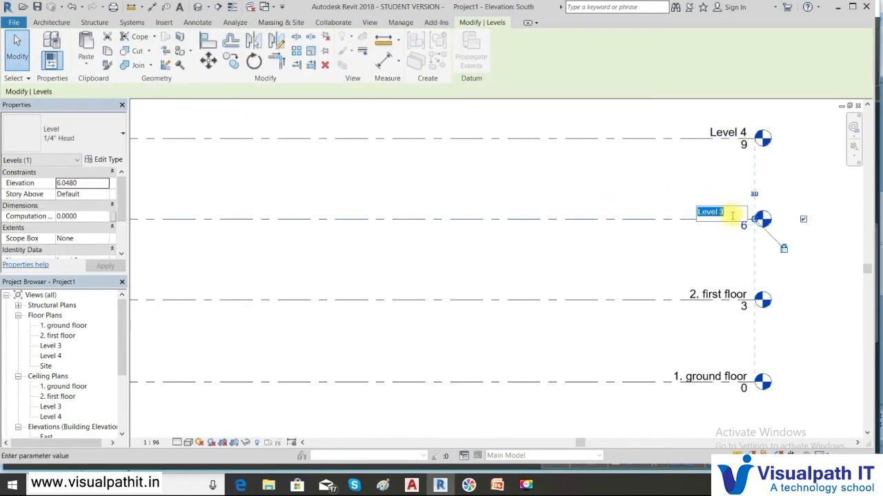
type("seco")
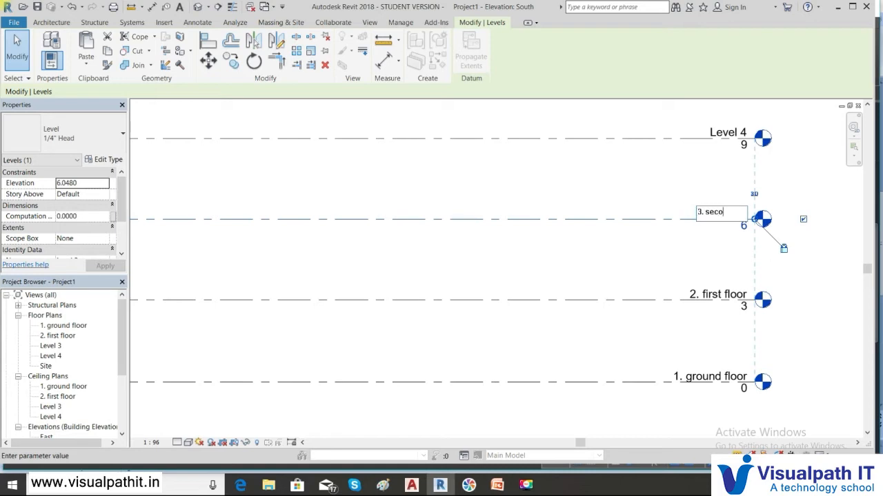
type("nd floor")
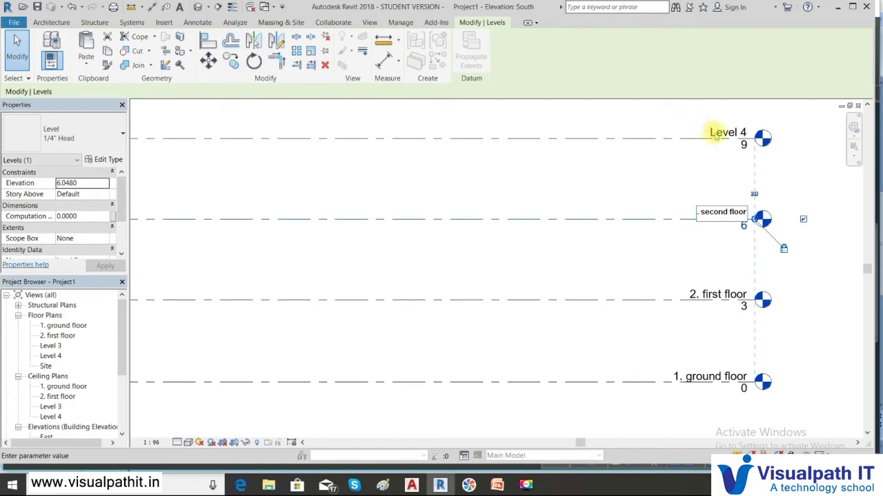
key("Return")
left_click(468, 249)
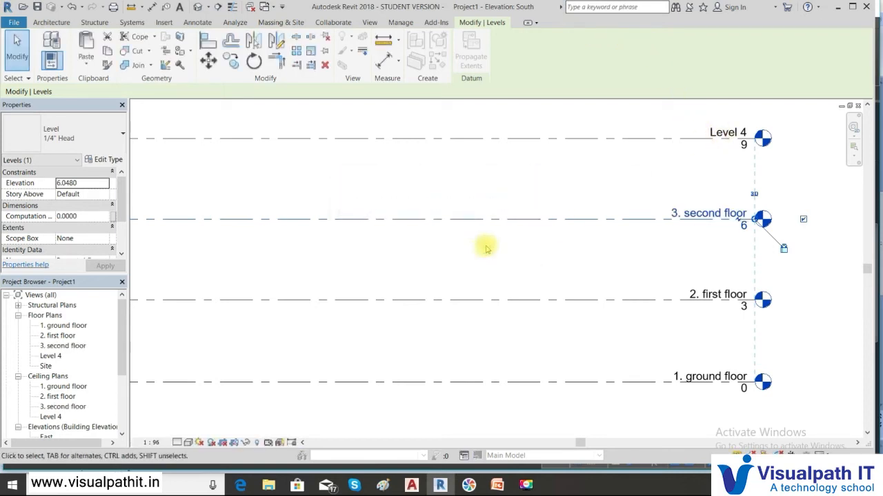
Step: Rename the topmost level, Level 4, as "4. terrace" and rename its corresponding views as well
double_click(719, 130)
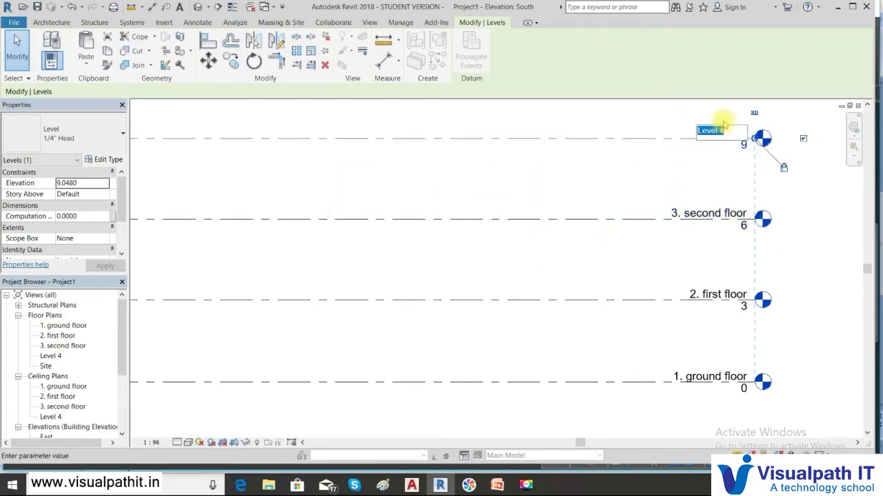
type("4. terrace")
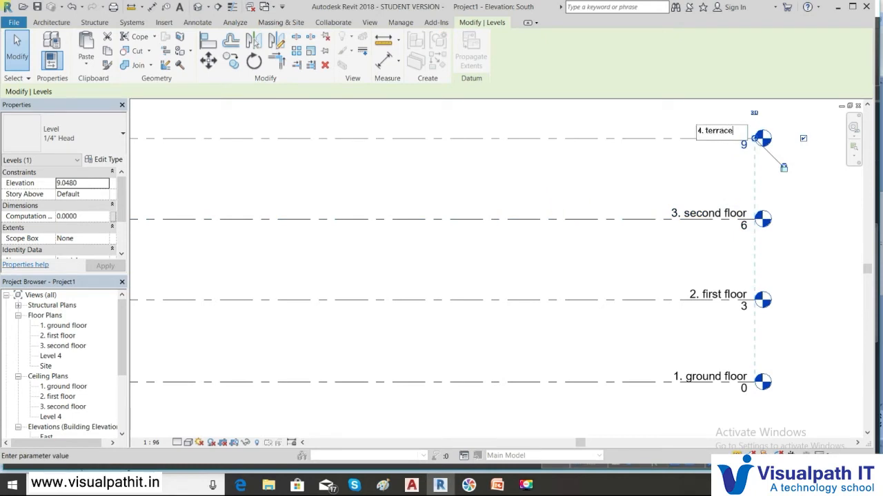
key("Return")
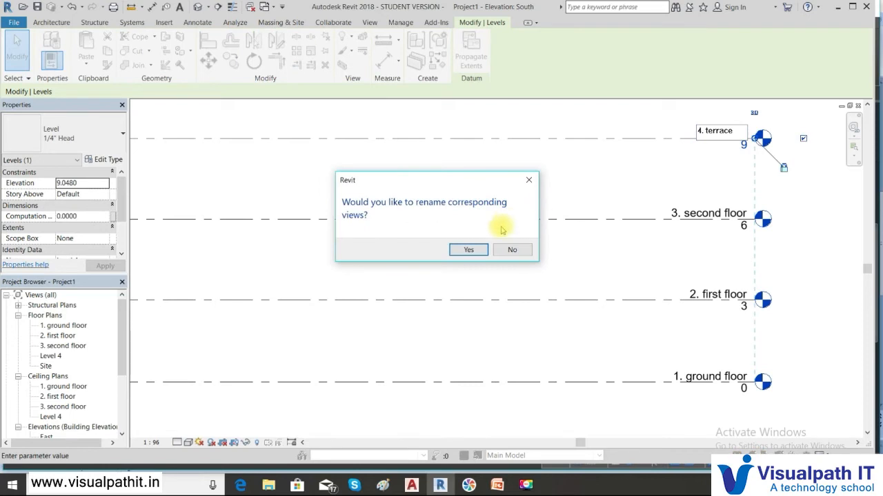
left_click(468, 250)
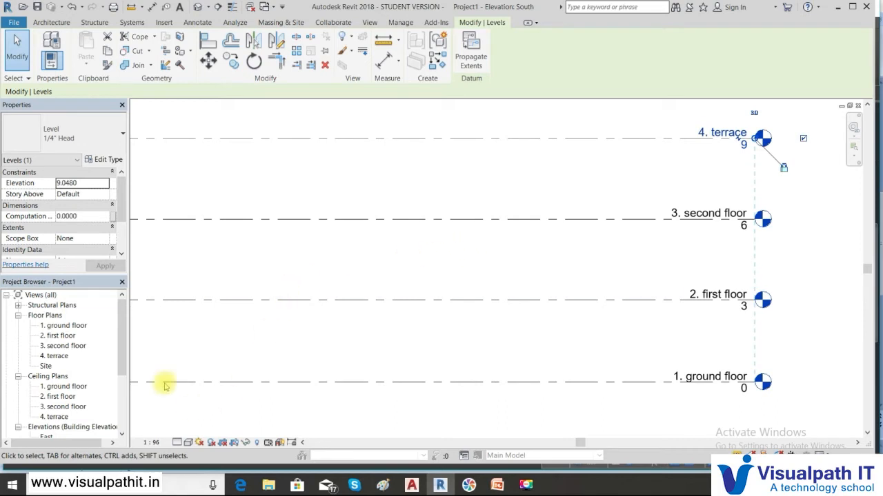
Step: Open the "1. ground floor" floor plan view with all four elevation markers in sight
double_click(76, 327)
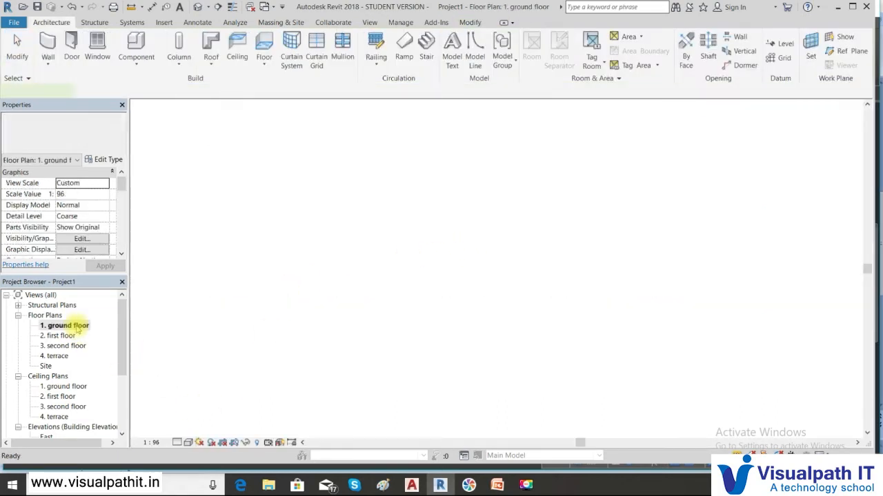
scroll(363, 248, "up", 2)
middle_click_drag(366, 230, 309, 251)
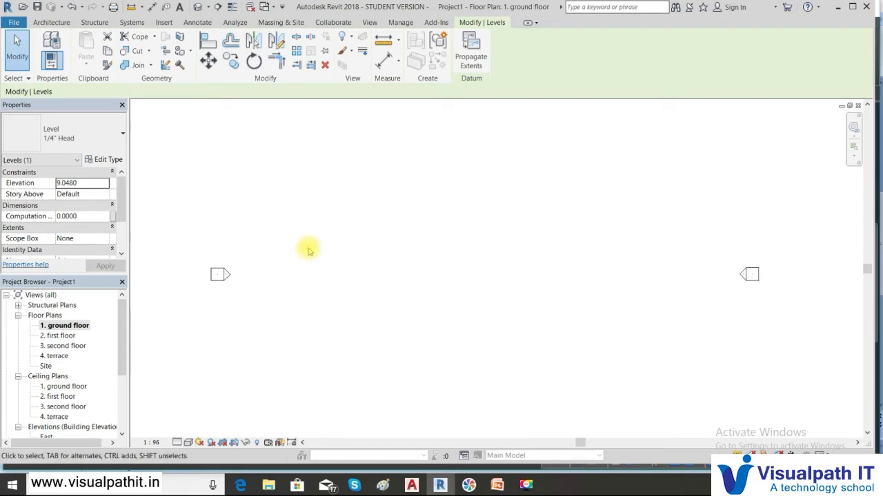
scroll(341, 253, "down", 1)
scroll(410, 227, "down", 2)
middle_click_drag(410, 227, 373, 224)
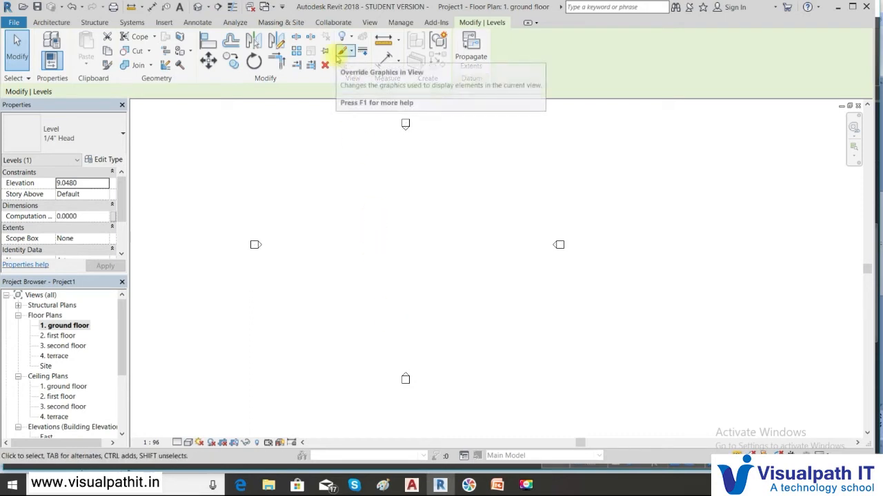
Step: Import the CAD file "Type design 11-2011.dwg" from the "online training visual Path syllabus" folder on drive D into the ground floor plan
left_click(167, 23)
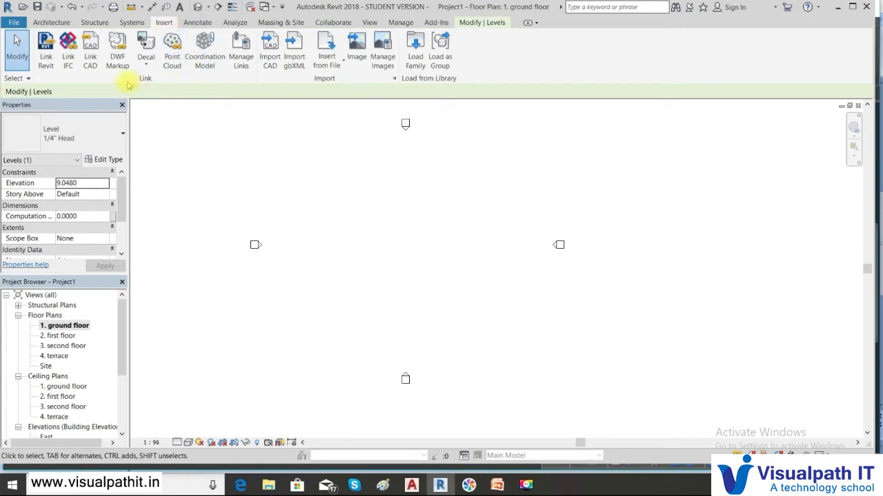
left_click(271, 62)
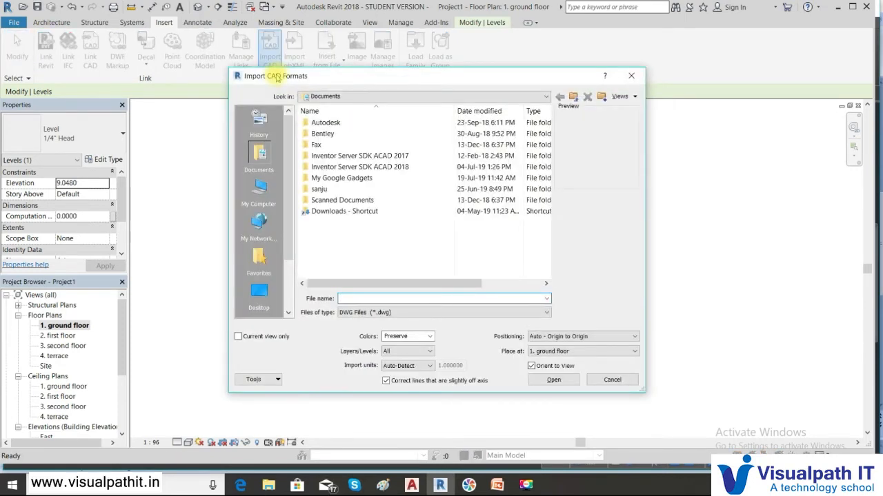
left_click(348, 98)
left_click(349, 167)
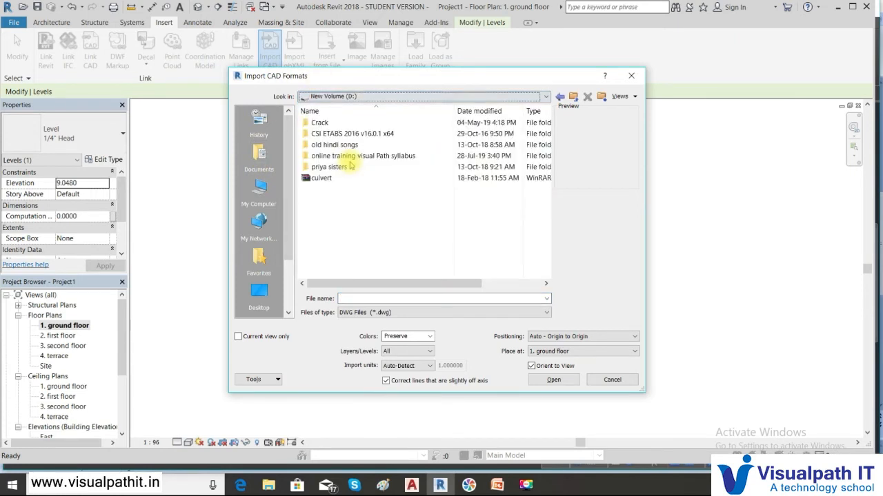
double_click(329, 155)
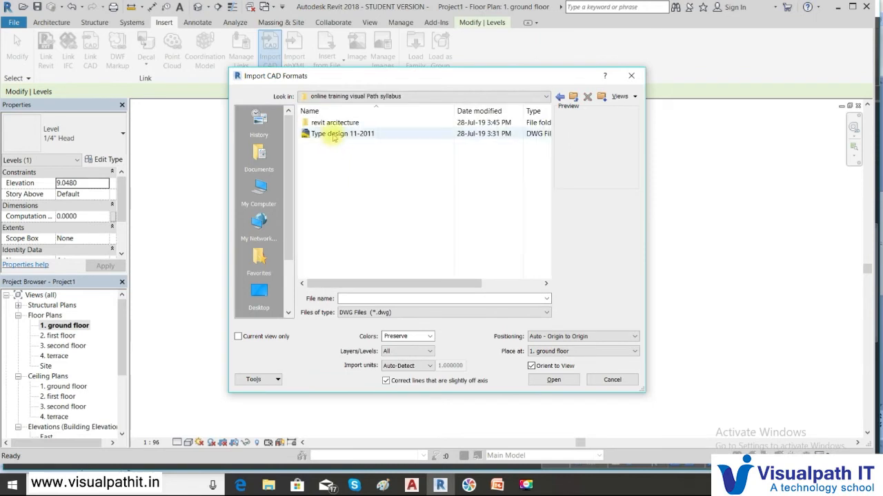
left_click(333, 135)
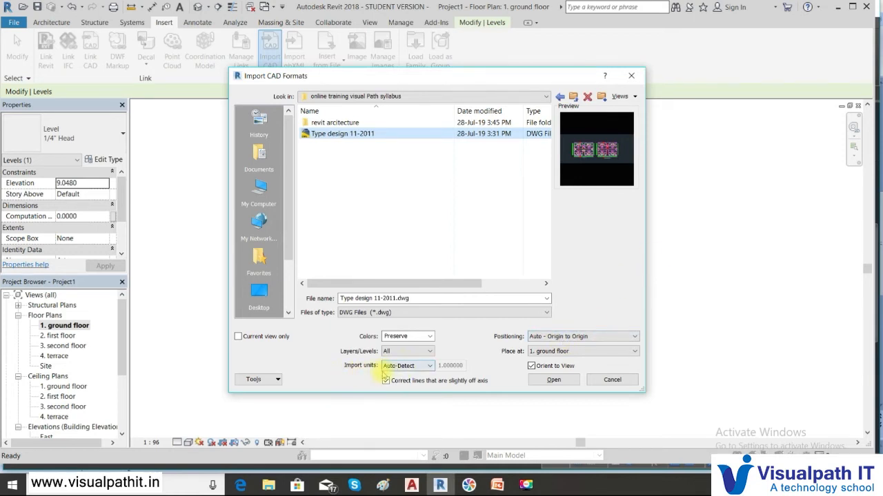
left_click(553, 380)
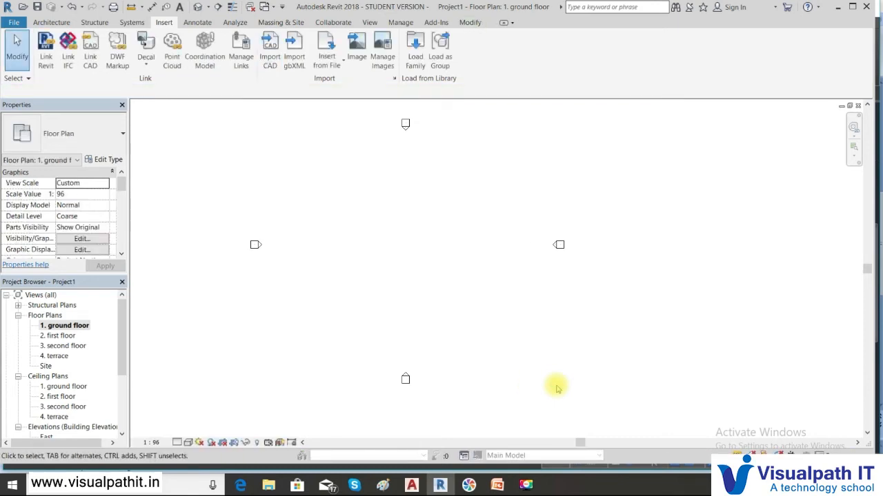
Step: Set the ground floor plan's visual style to Wireframe
scroll(492, 158, "down", 3)
middle_click_drag(486, 215, 474, 280)
scroll(457, 216, "down", 4)
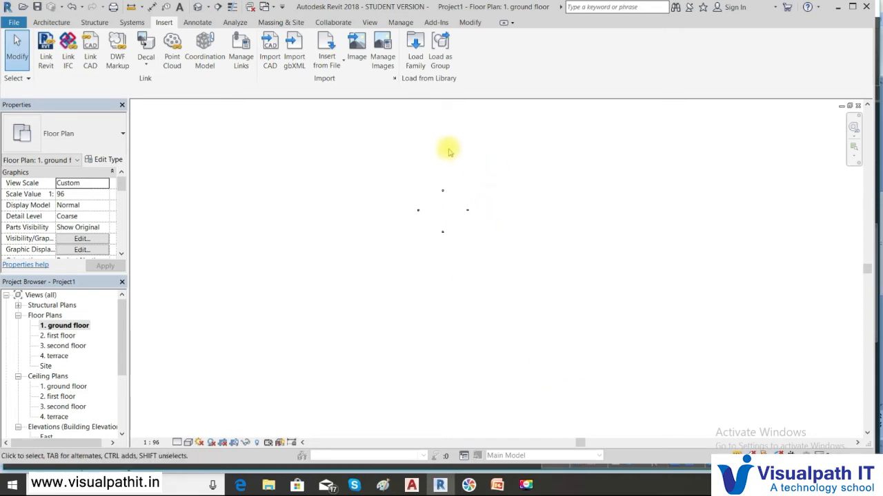
middle_click_drag(451, 136, 447, 253)
scroll(443, 194, "down", 3)
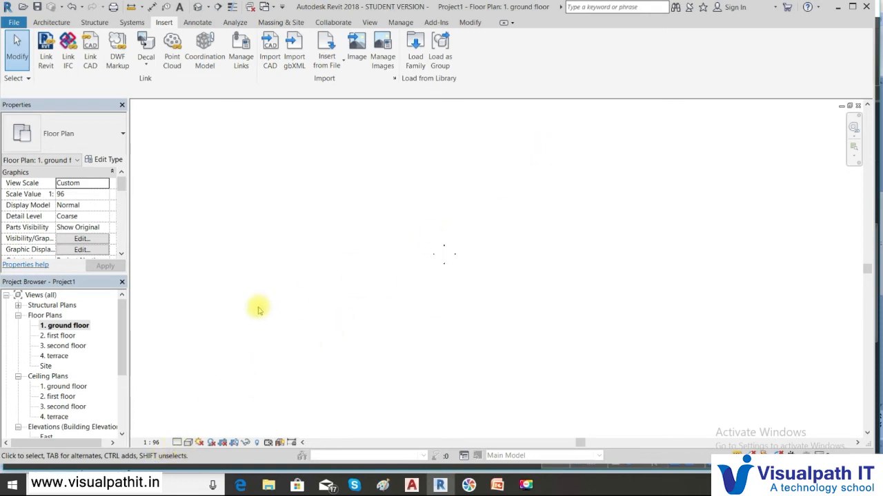
left_click(188, 442)
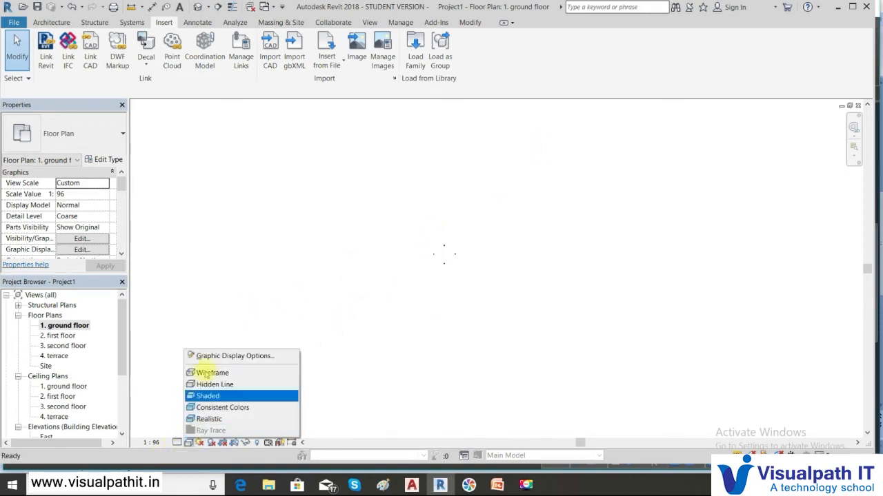
left_click(206, 373)
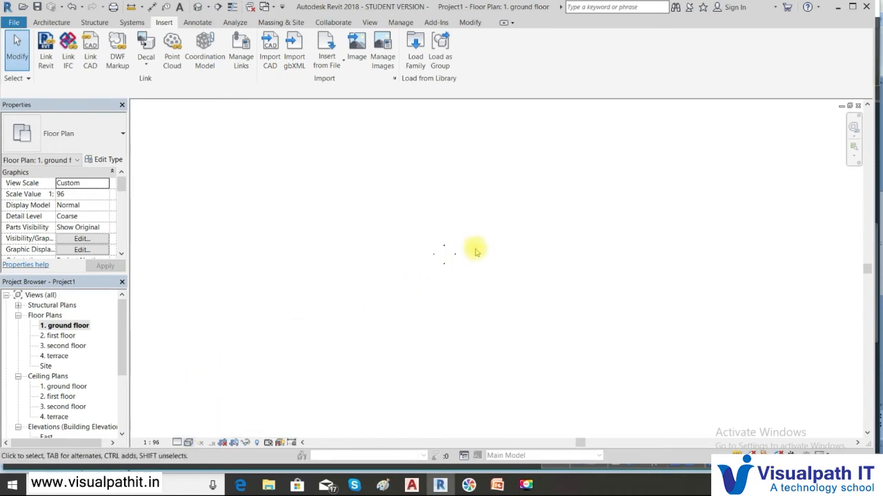
Step: Locate the imported apartment drawing far from the elevation markers and examine its plans up close
middle_click_drag(412, 172, 424, 275)
scroll(421, 207, "down", 2)
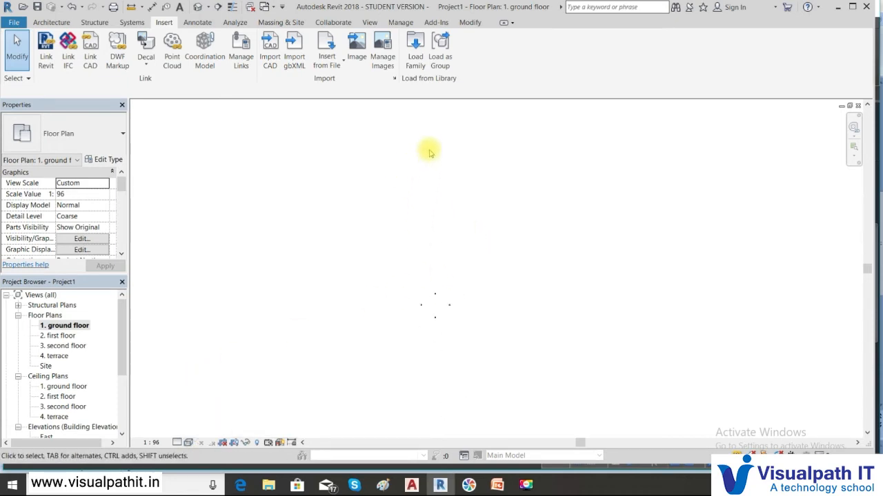
middle_click_drag(431, 154, 432, 283)
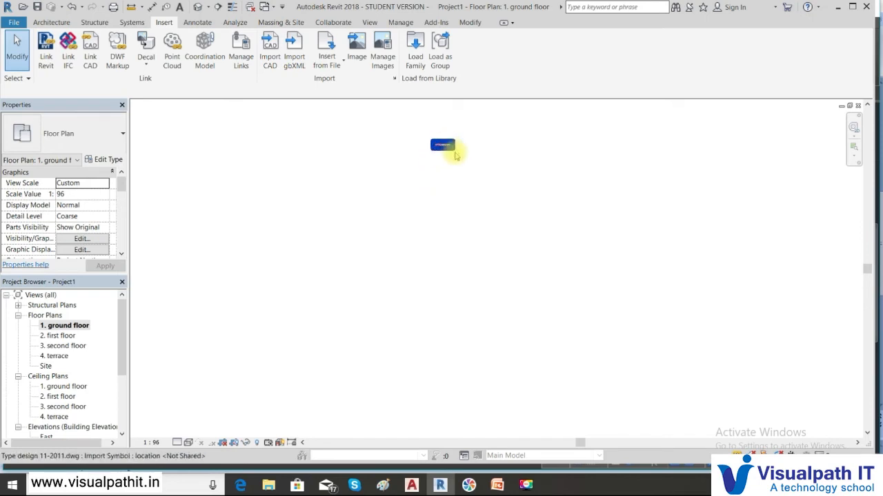
scroll(455, 151, "up", 2)
middle_click_drag(446, 301, 449, 158)
scroll(440, 391, "down", 3)
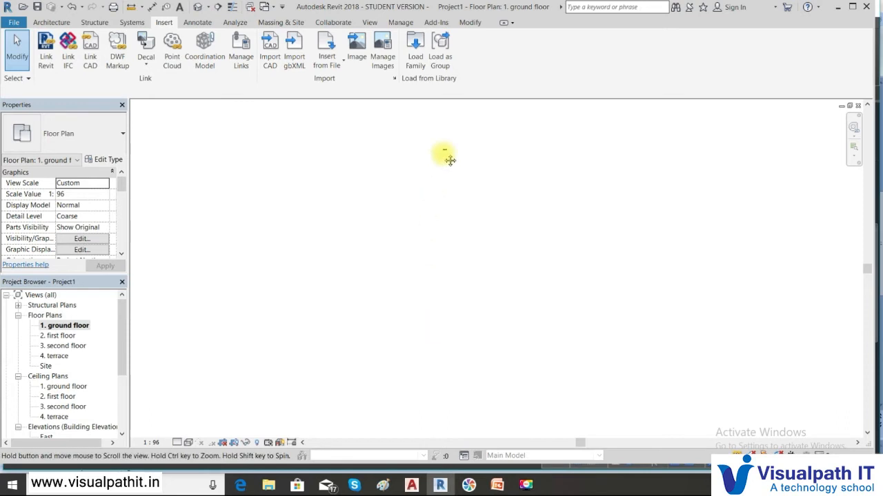
middle_click_drag(442, 367, 426, 234)
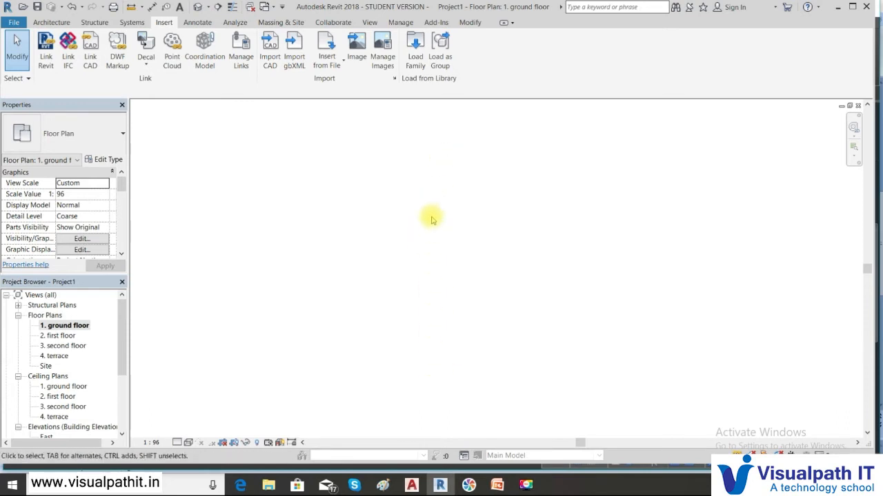
middle_click_drag(382, 156, 418, 323)
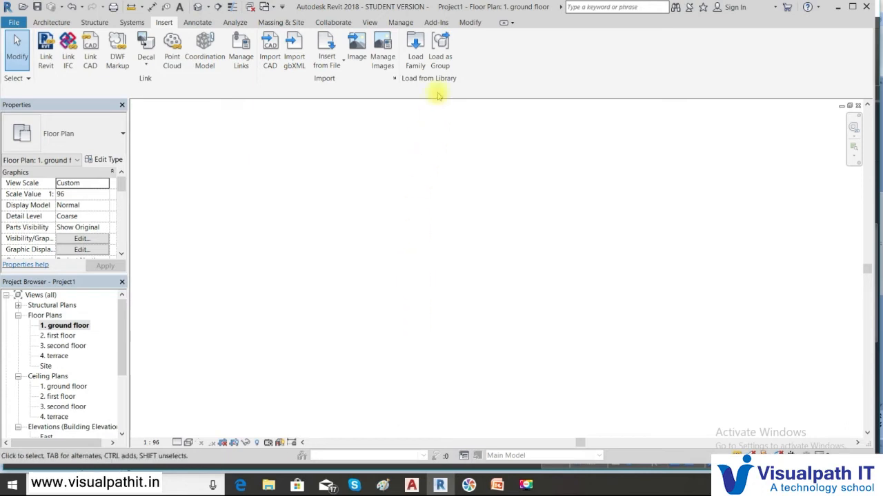
middle_click_drag(435, 134, 418, 310)
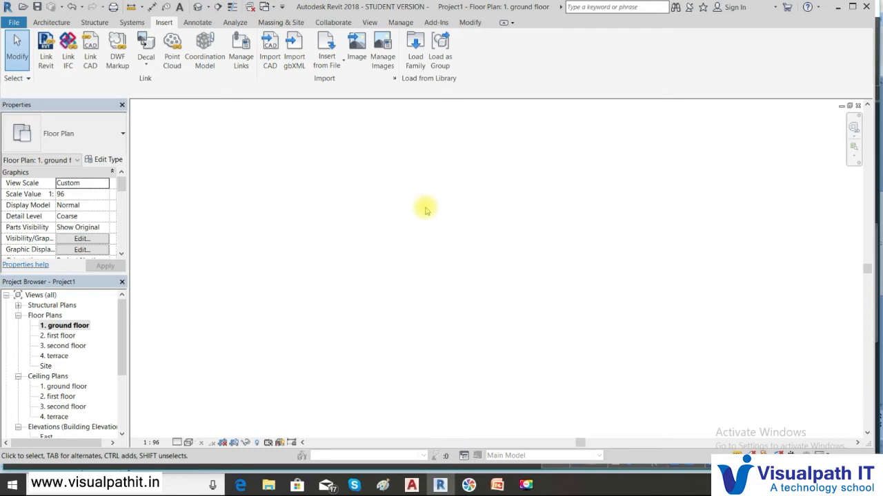
right_click(346, 179)
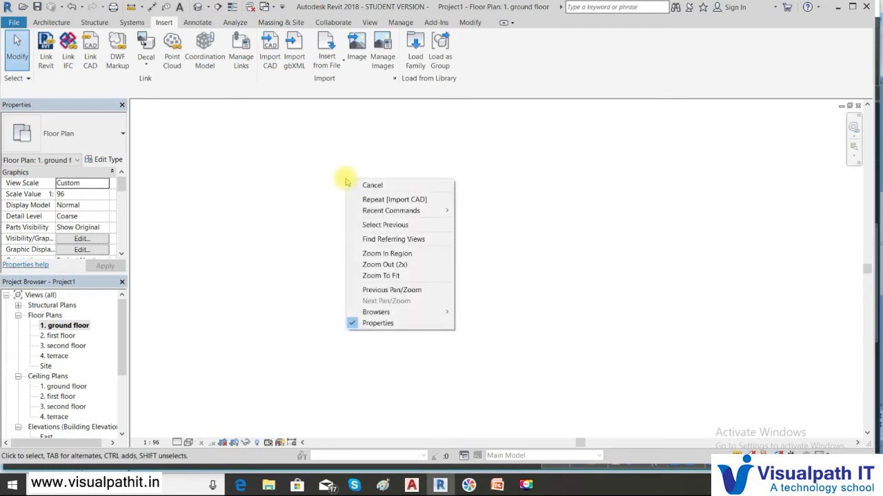
left_click(400, 268)
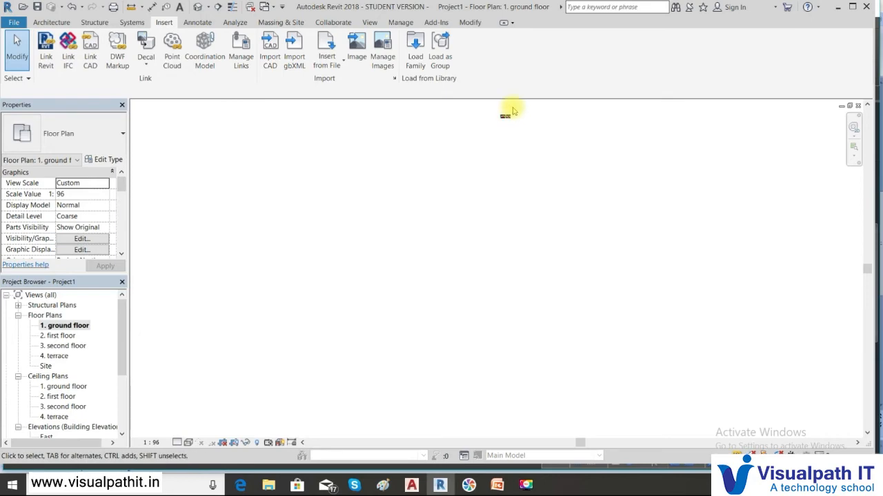
scroll(511, 116, "up", 2)
scroll(497, 161, "up", 2)
middle_click_drag(490, 164, 426, 318)
scroll(414, 266, "up", 5)
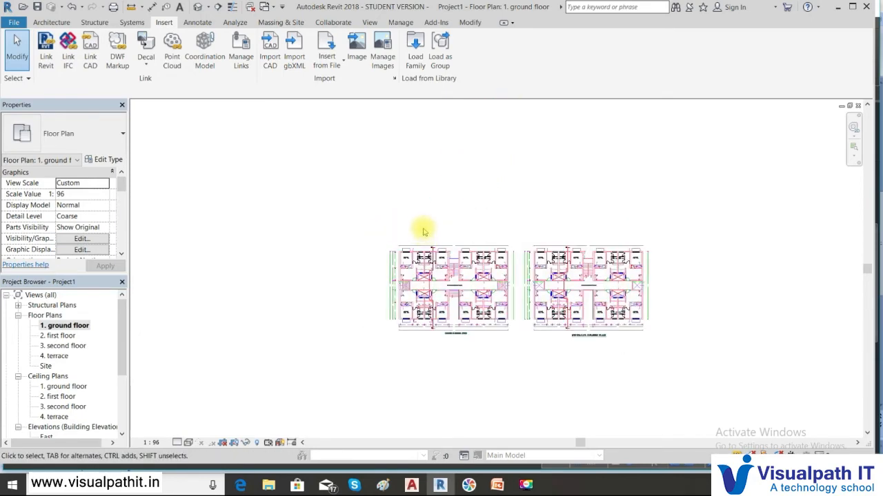
scroll(428, 215, "up", 3)
middle_click_drag(429, 216, 394, 166)
scroll(374, 183, "up", 1)
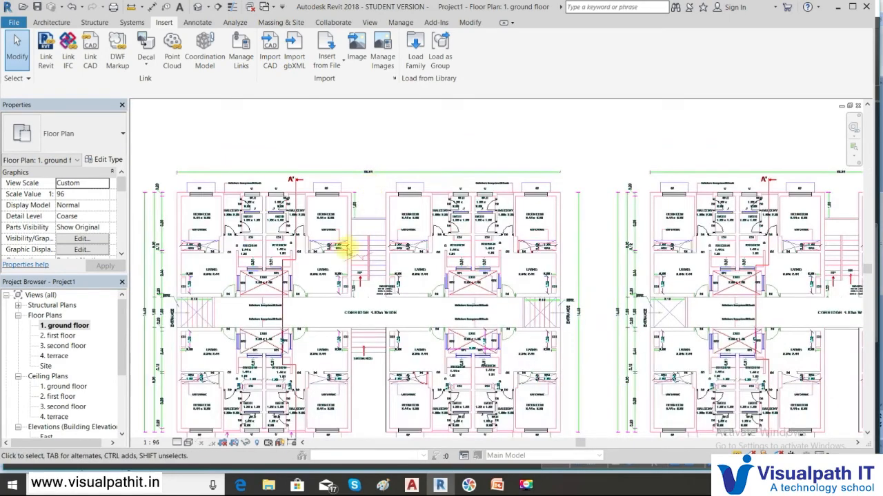
scroll(404, 157, "down", 3)
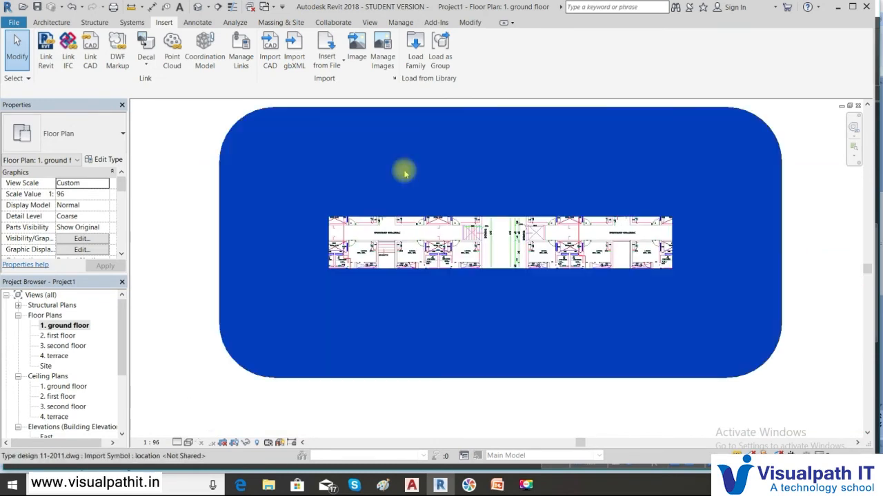
left_click(403, 171)
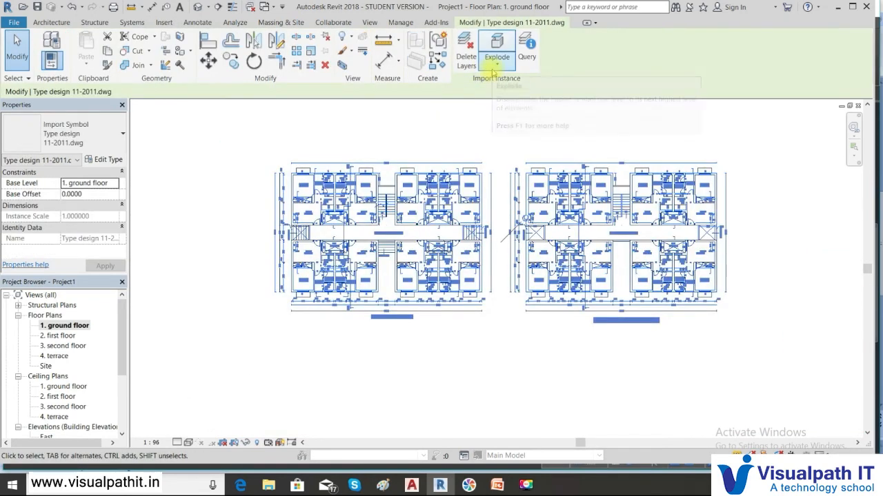
left_click(496, 64)
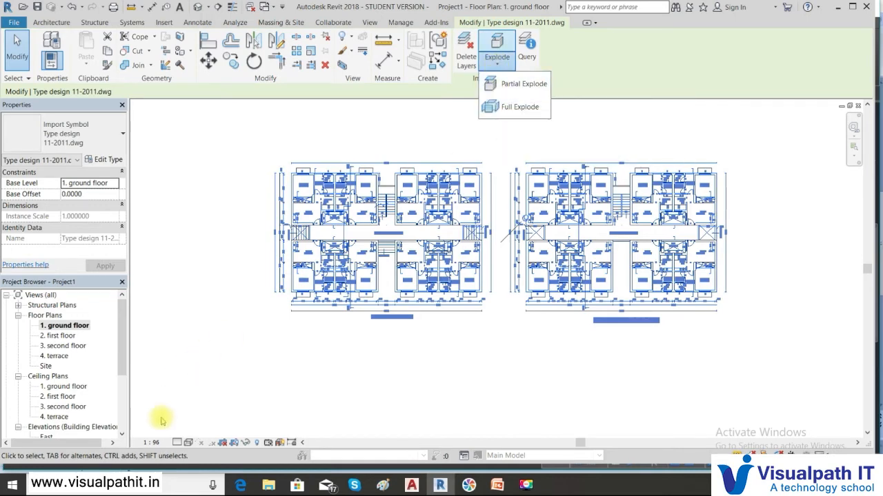
left_click(368, 122)
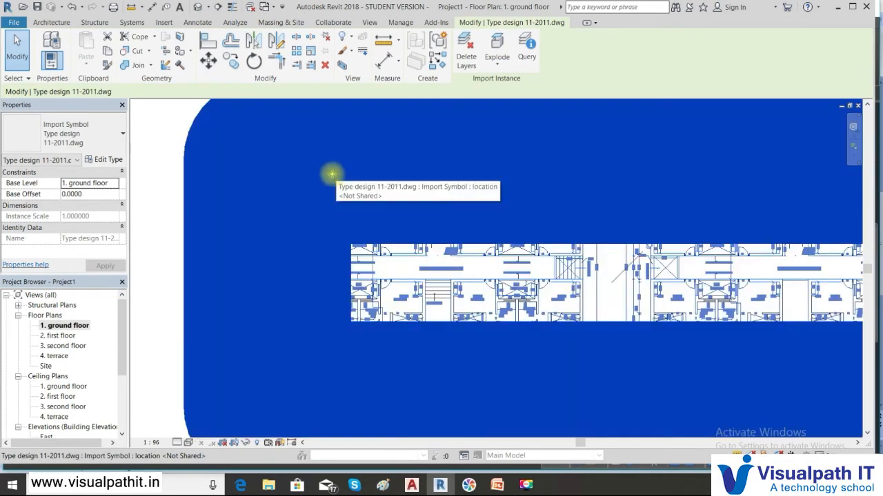
Step: Start an architectural wall with its height up to 2. first floor and its location line at Finish Face: Interior
left_click(69, 23)
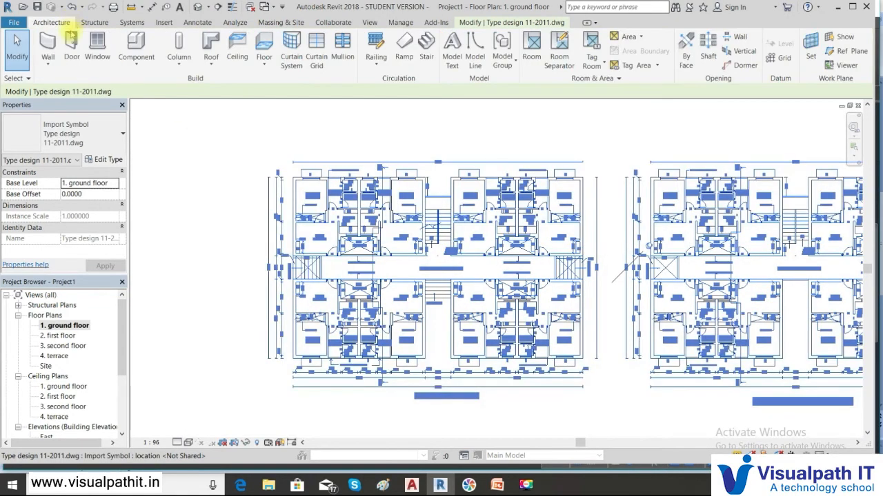
left_click(49, 64)
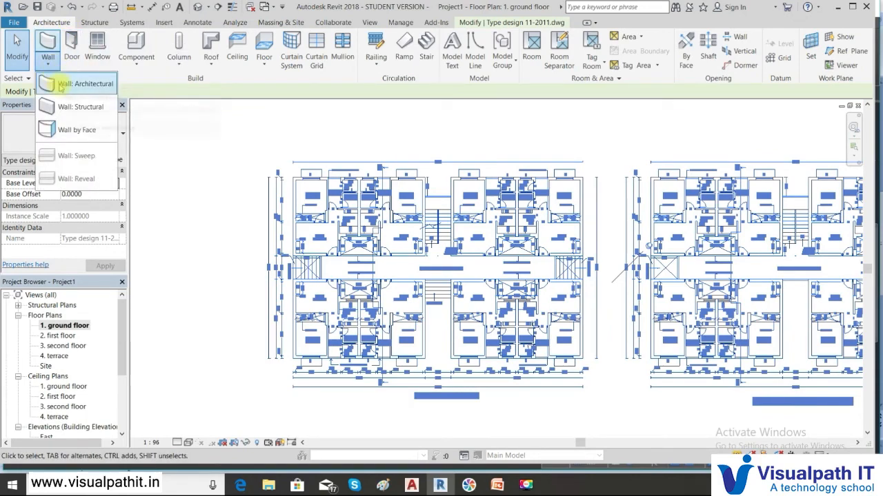
left_click(61, 83)
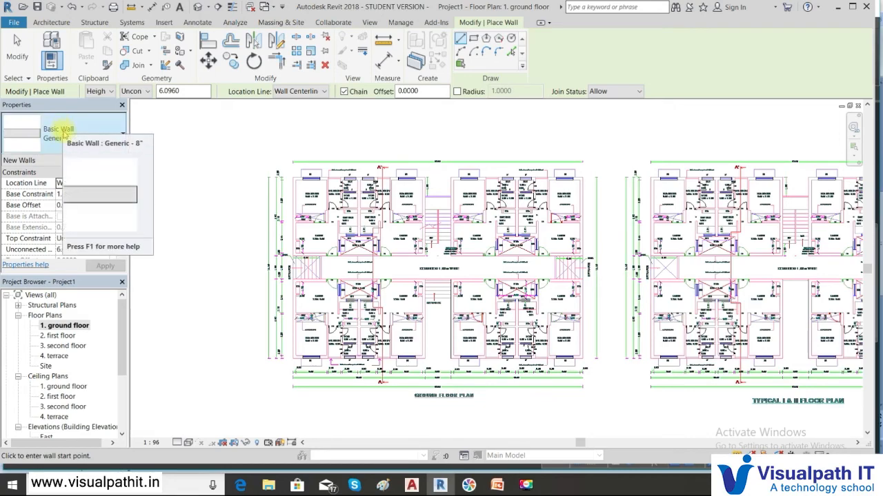
scroll(278, 174, "up", 2)
scroll(278, 174, "up", 5)
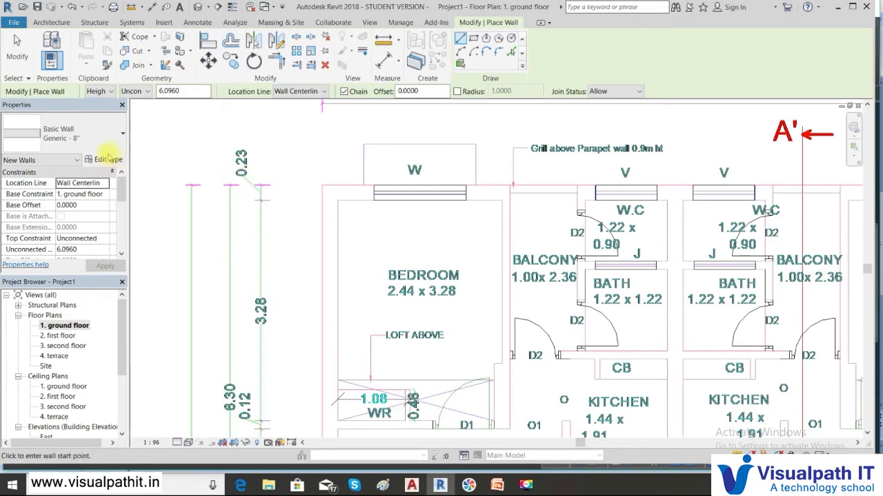
left_click(110, 95)
left_click(108, 112)
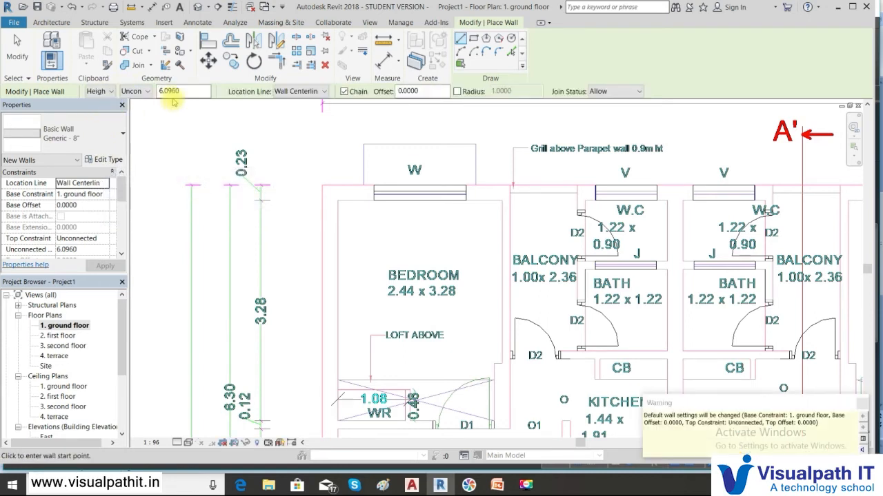
left_click(147, 92)
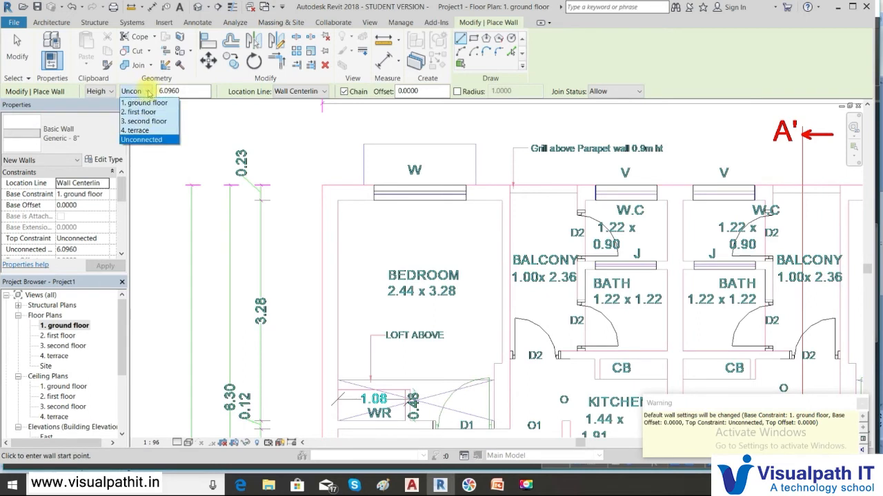
left_click(143, 112)
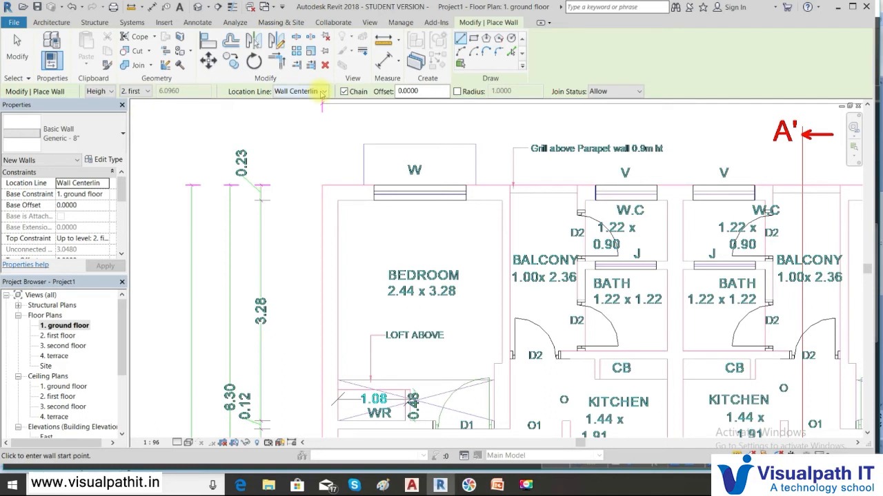
left_click(322, 93)
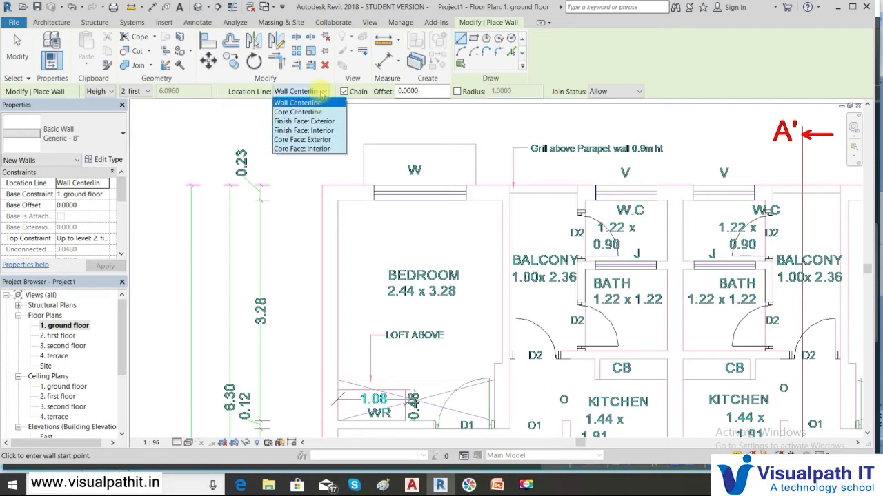
left_click(322, 131)
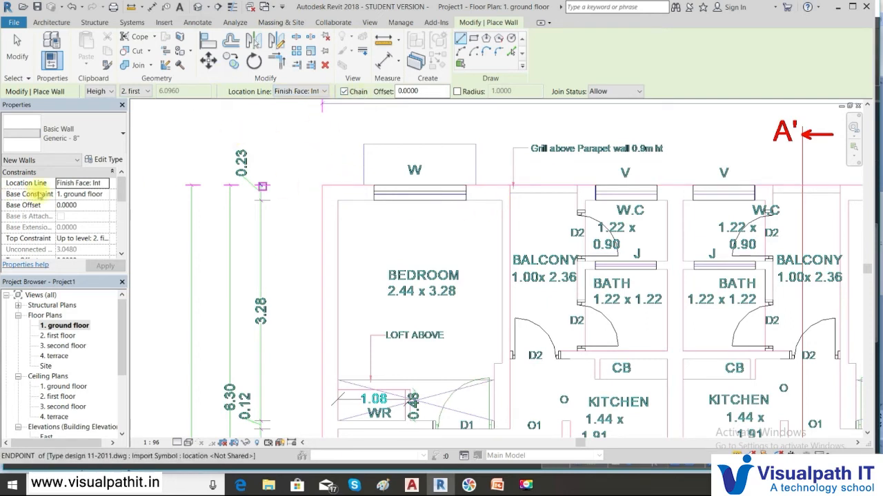
Step: Duplicate the Generic - 8" wall type as "230 wall" and set its structure layer thickness to 0.230
left_click(97, 161)
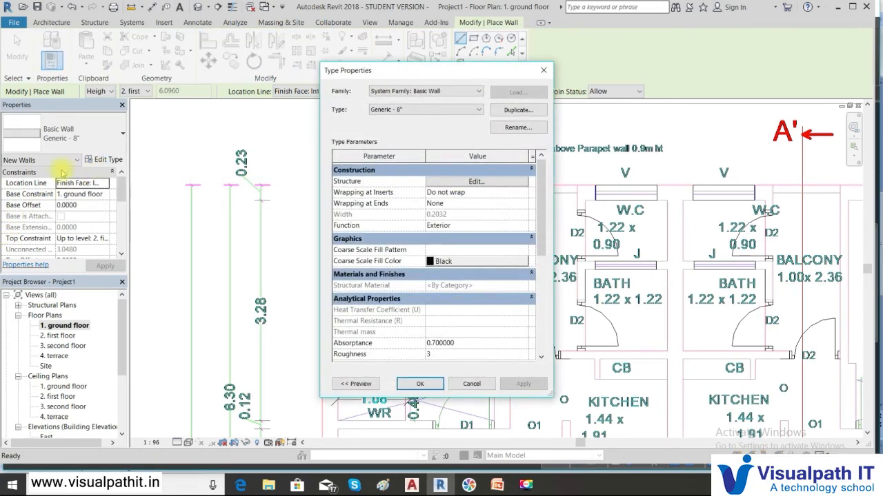
left_click(518, 110)
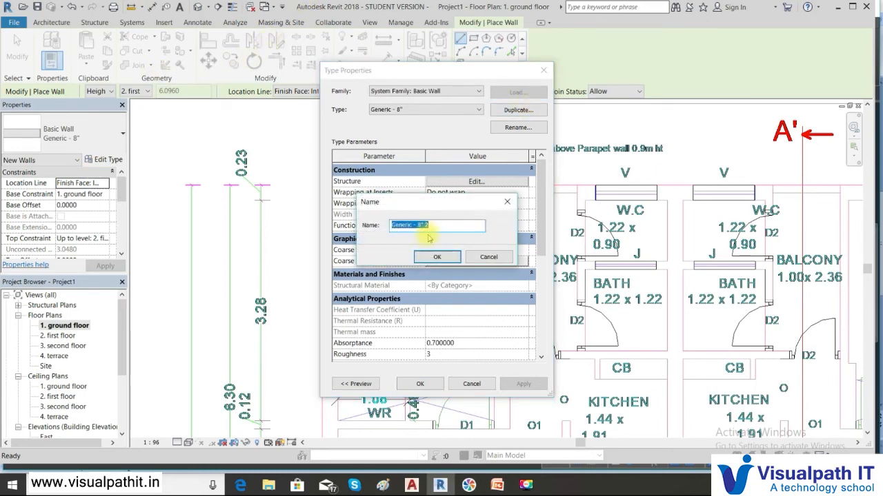
type("230 wall")
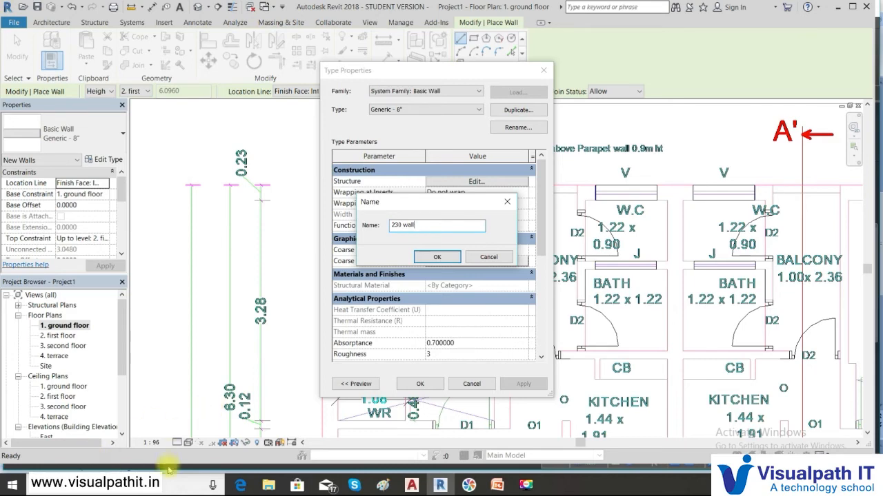
left_click(432, 259)
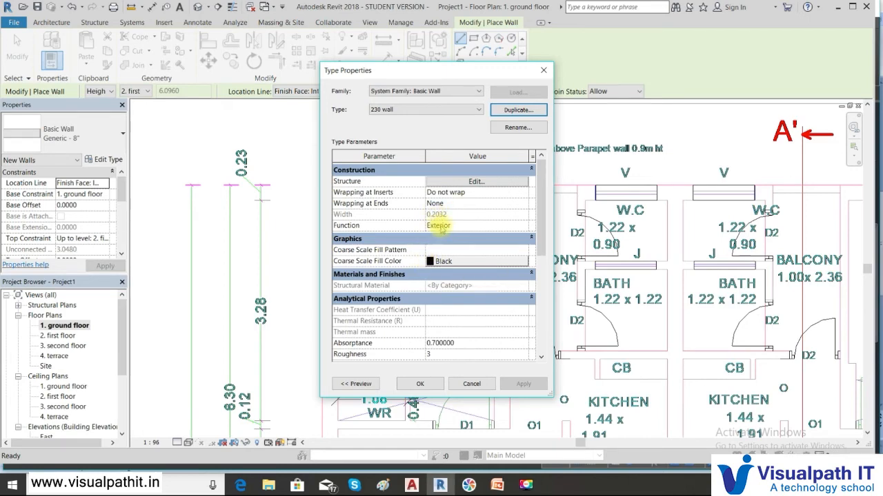
left_click(457, 182)
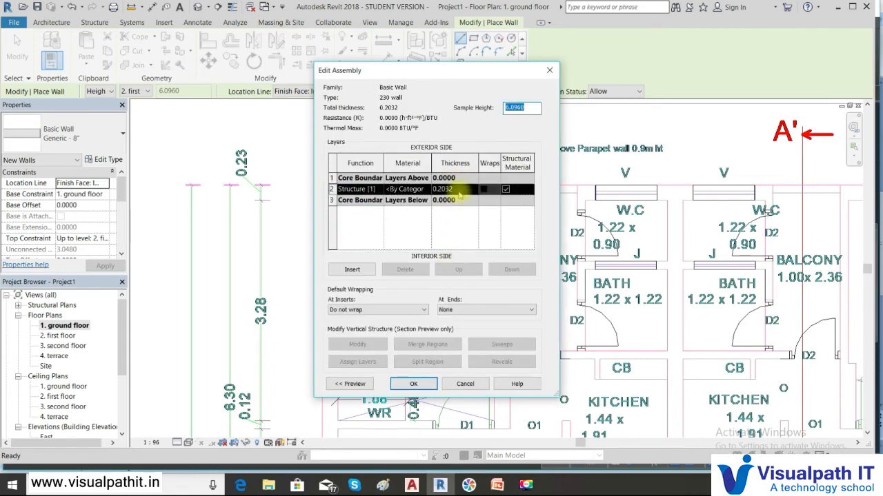
left_click(458, 188)
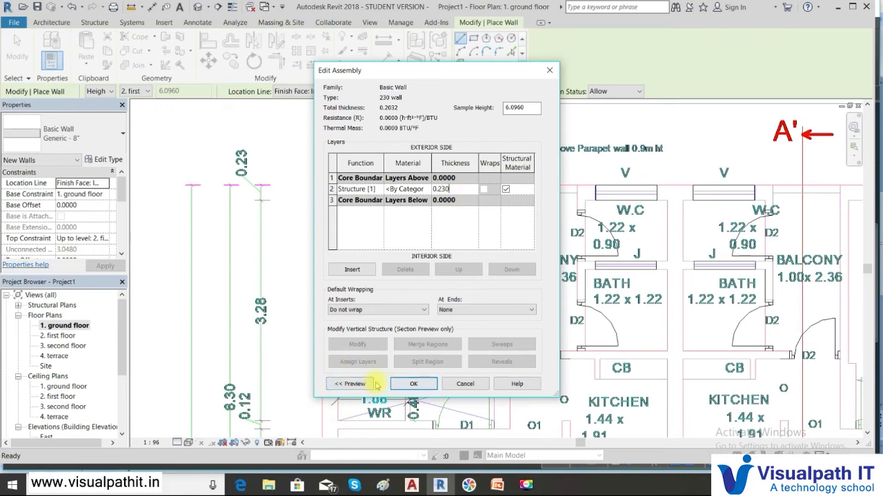
left_click(397, 386)
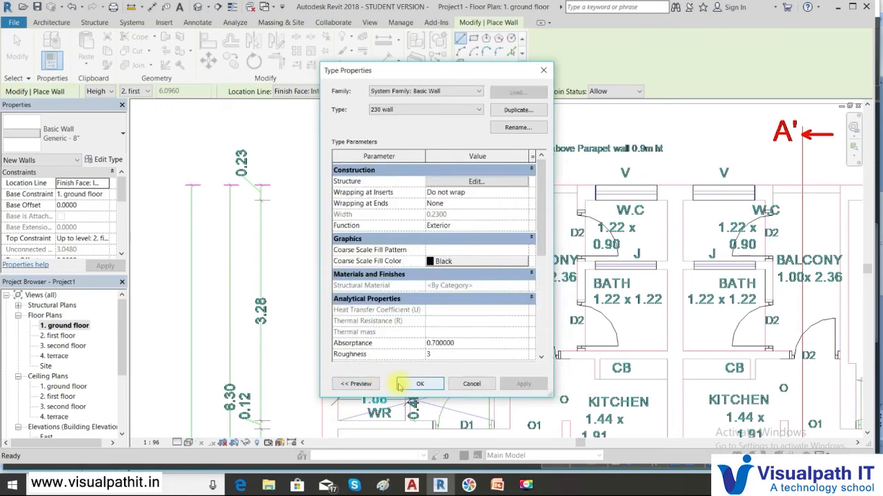
left_click(398, 386)
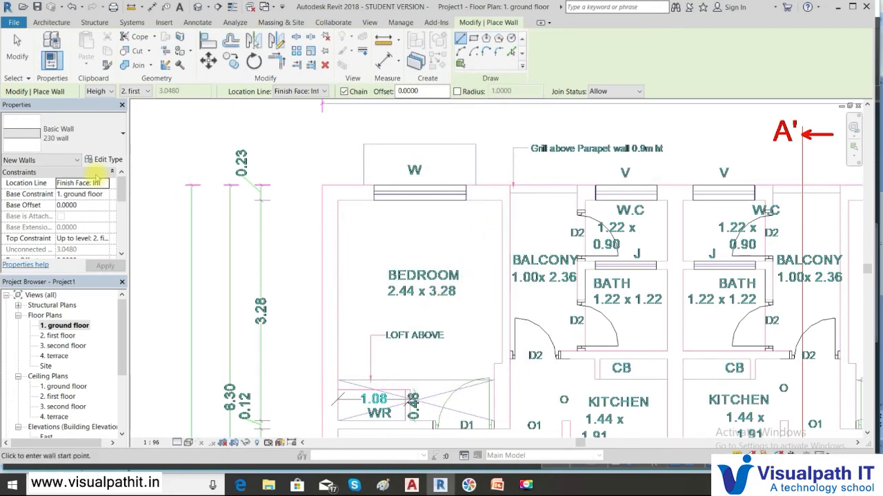
Step: Duplicate the 230 wall type under the name "115mm wall"
left_click(107, 161)
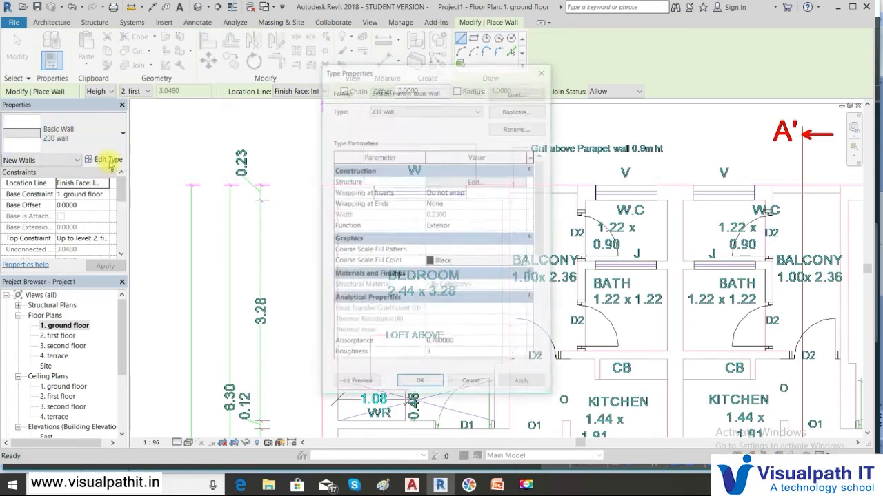
left_click(510, 110)
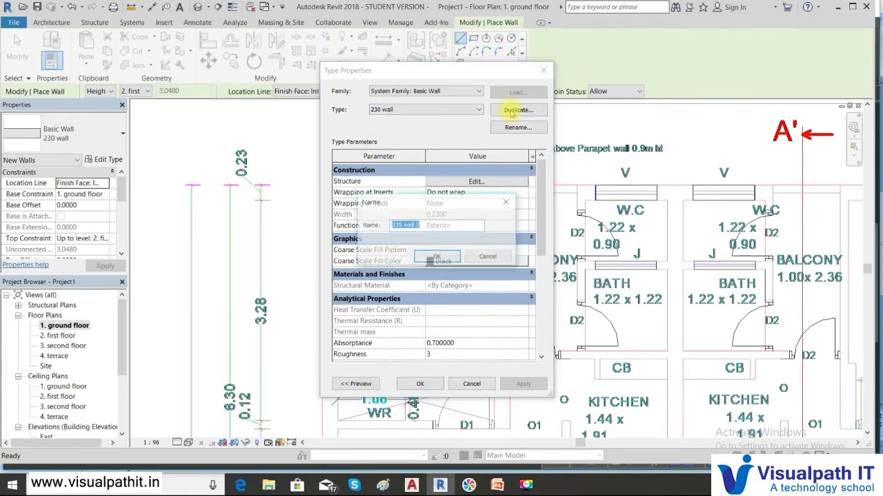
type("115mm")
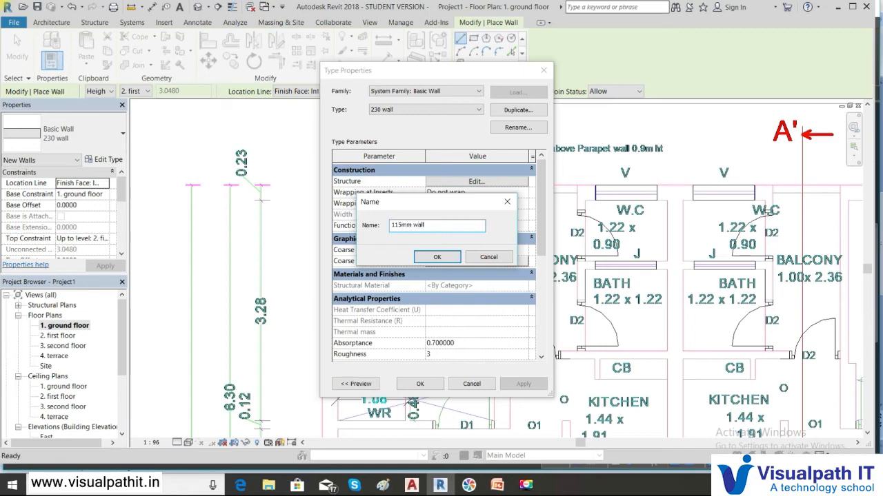
left_click(434, 257)
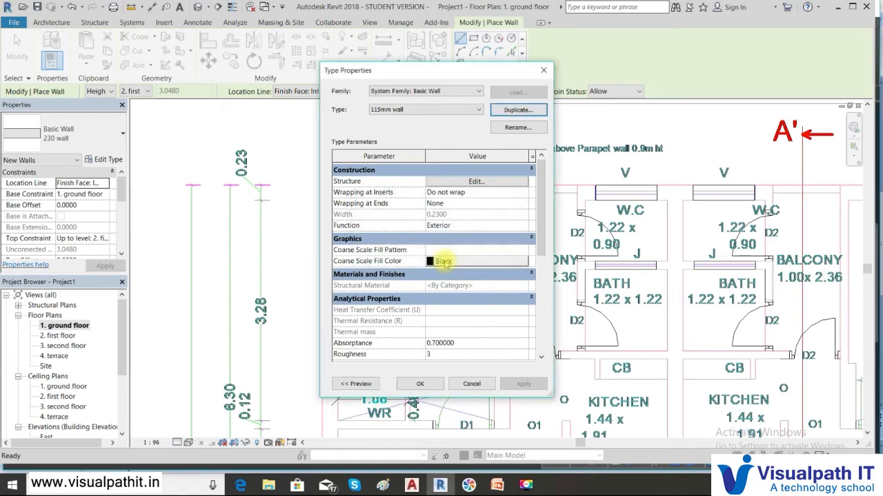
left_click(505, 113)
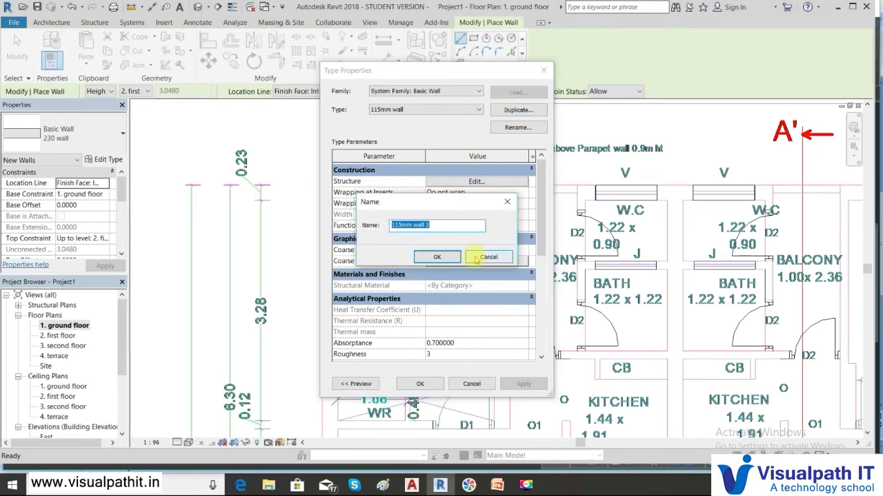
left_click(475, 258)
Step: Set the structure layer thickness of the 115mm wall type to 0.150 and accept the type properties
left_click(473, 181)
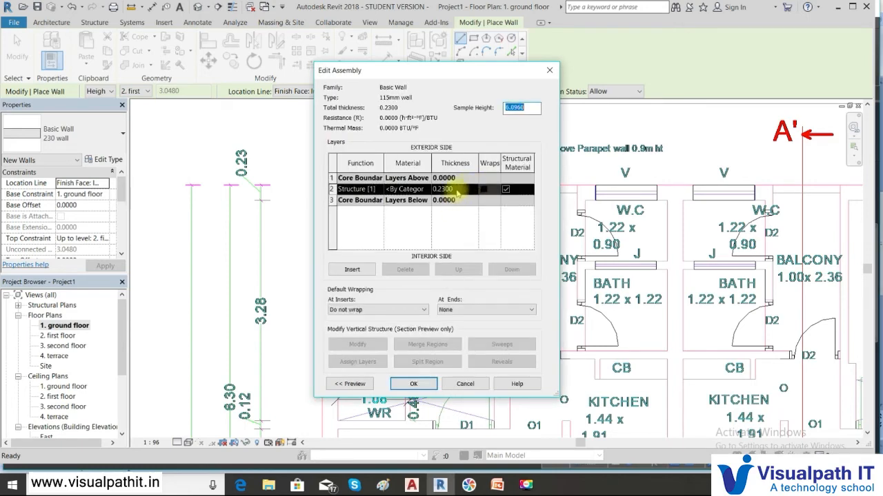
left_click(455, 190)
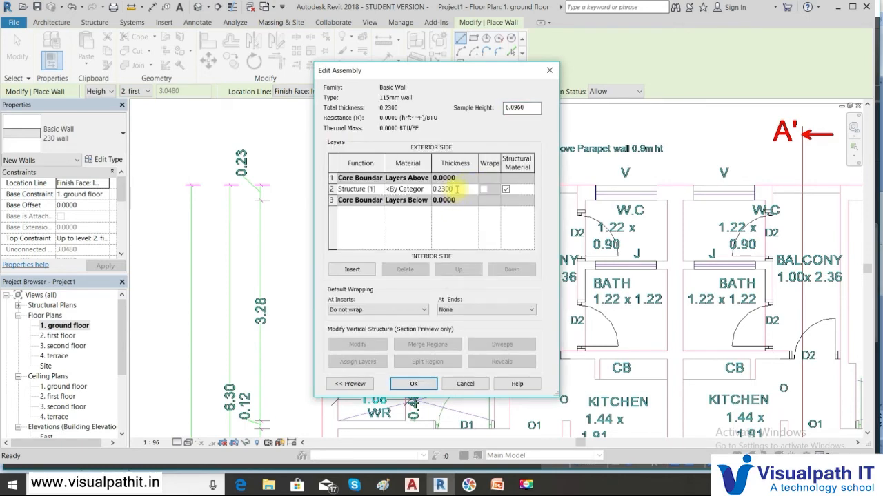
left_click_drag(457, 189, 410, 193)
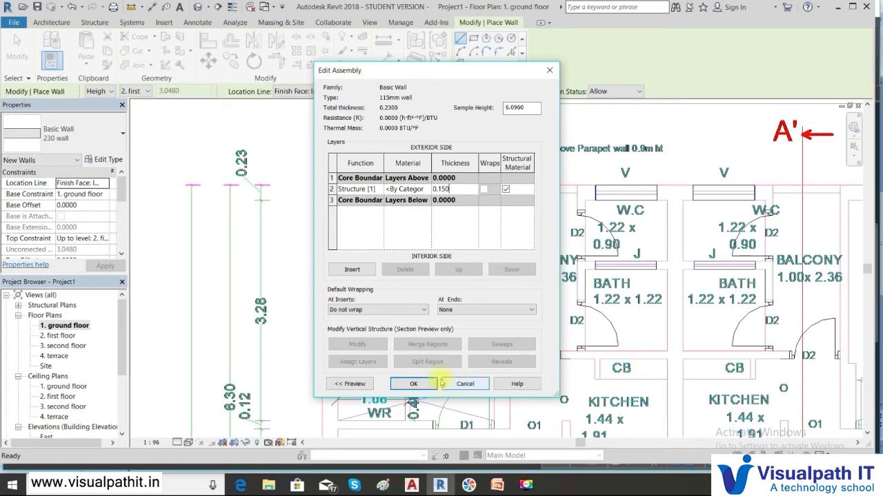
left_click(418, 383)
left_click(421, 384)
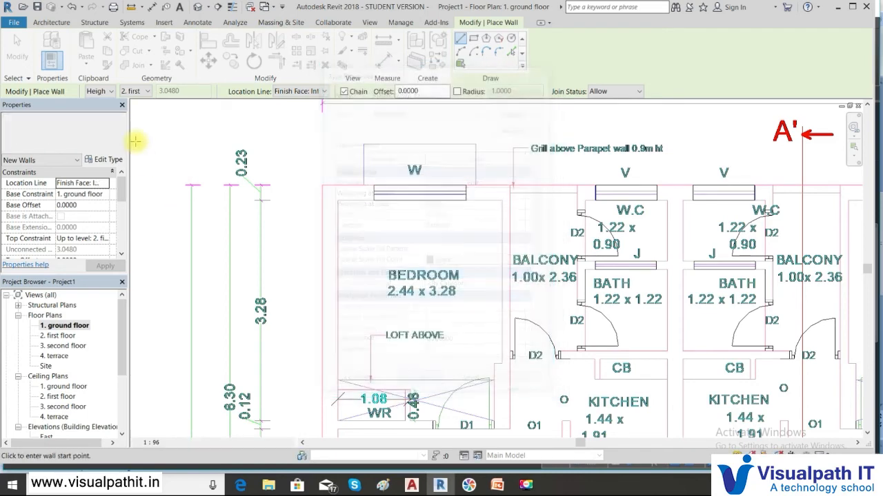
Step: Place a 230 wall with Pick Lines on the outer line above the upper-left bedroom, along its window side
left_click(114, 138)
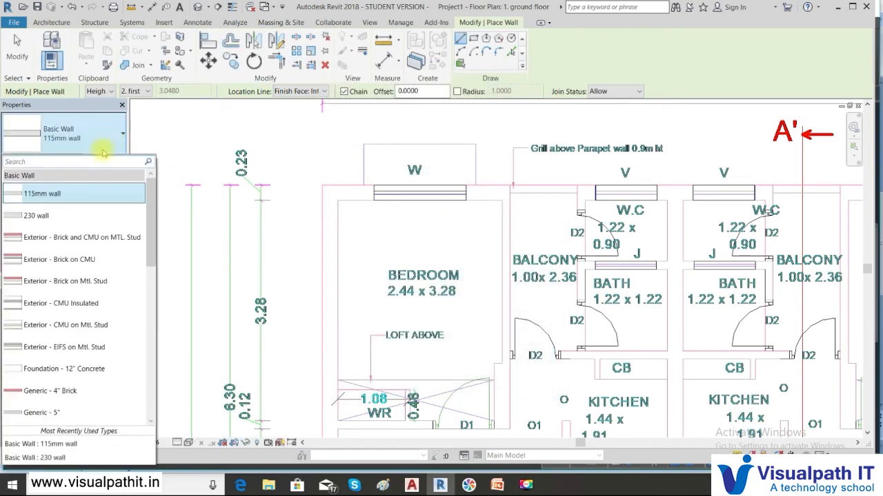
left_click(23, 216)
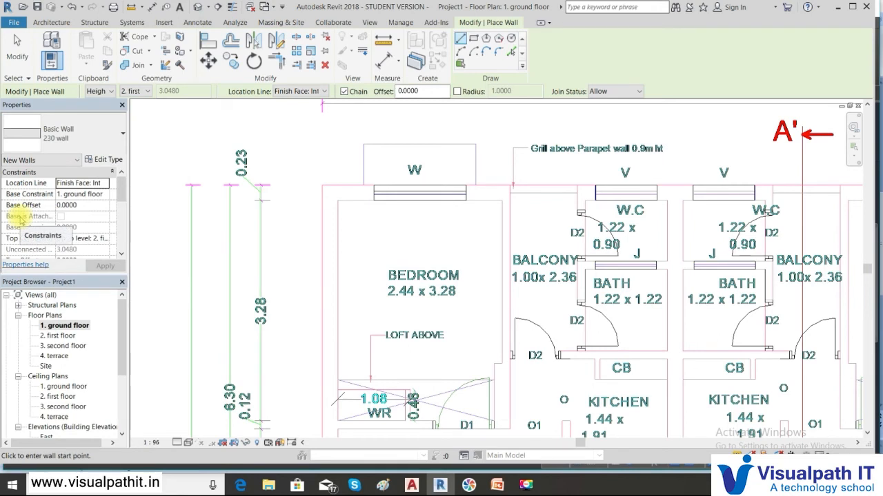
left_click(511, 53)
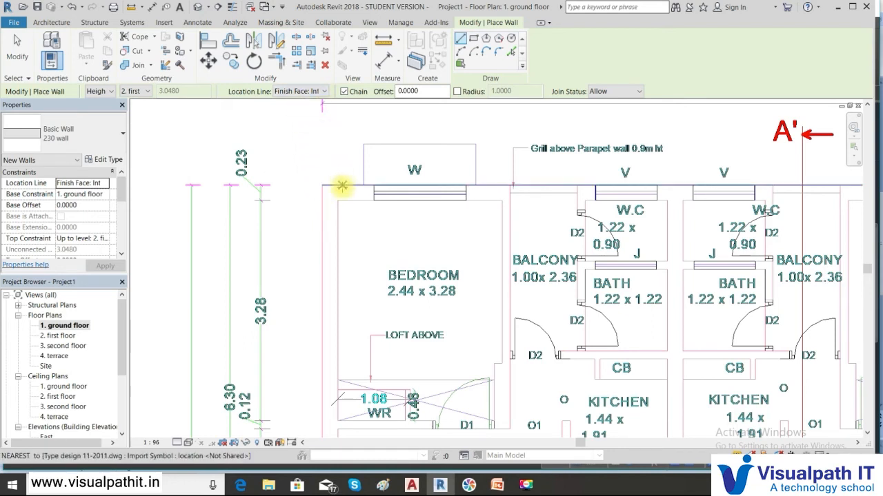
left_click(512, 53)
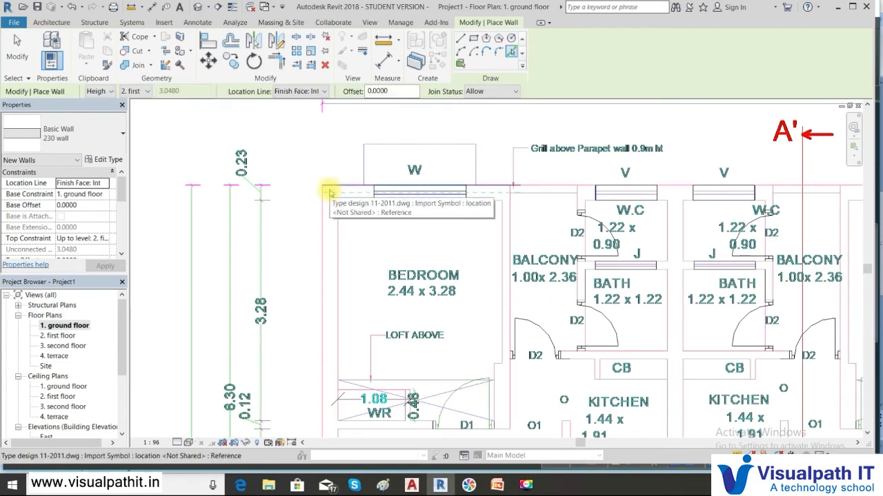
left_click(330, 192)
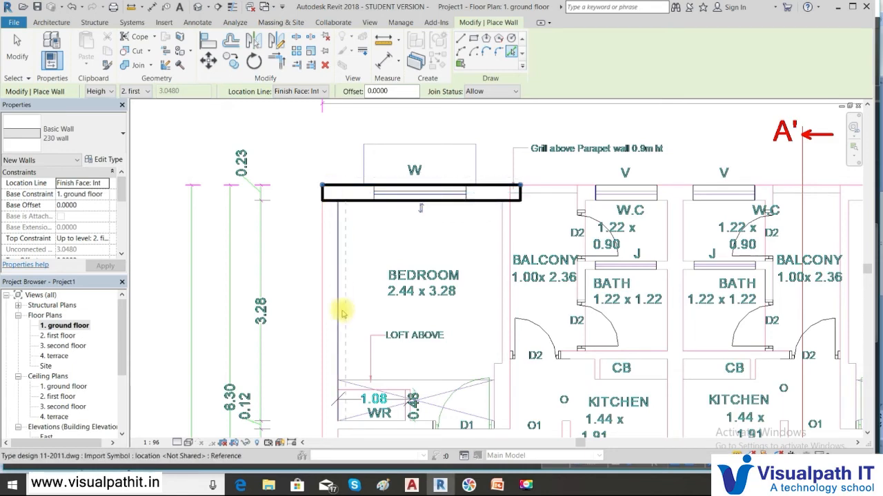
Step: Place 230 walls with Pick Lines down the left outer side and along the entrance side of the left living room, including its D1 doorway
left_click(321, 272)
middle_click_drag(374, 272, 275, 86)
middle_click_drag(340, 334, 322, 195)
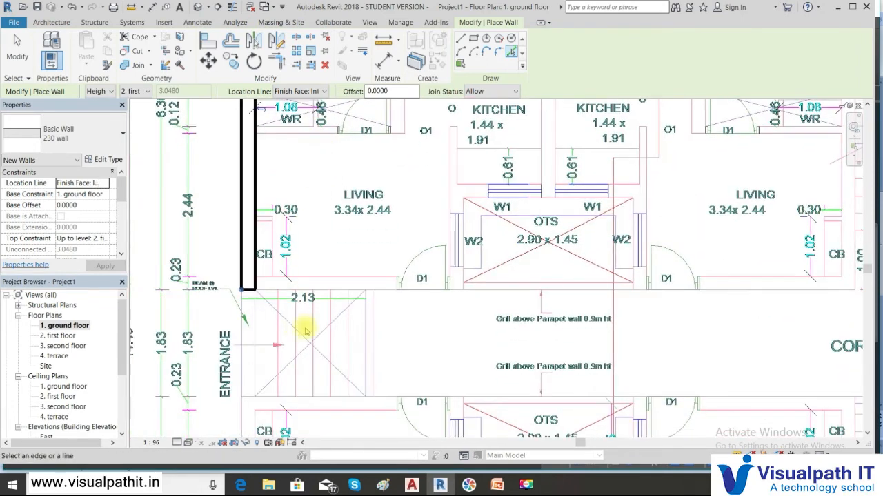
left_click(267, 288)
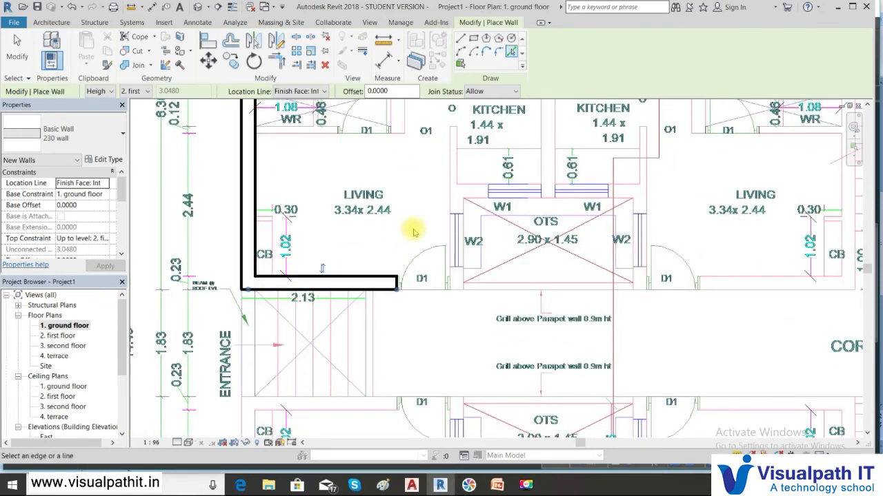
left_click(432, 290)
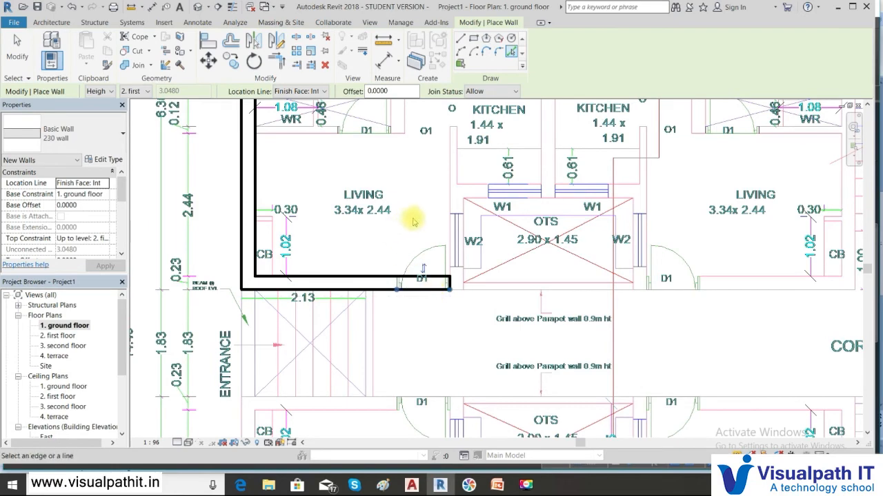
Step: Place 230 walls along the W2 window side of the OTS and between the left bedroom and its balcony
middle_click_drag(412, 233, 409, 305)
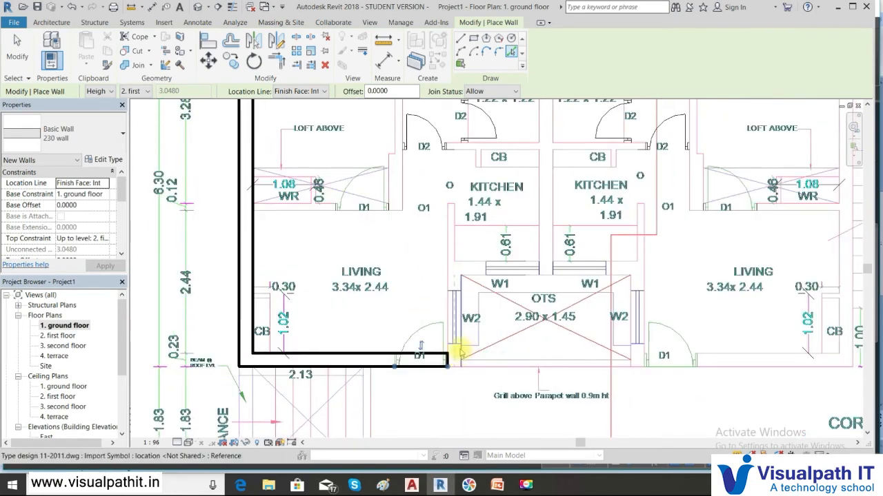
middle_click_drag(437, 224, 442, 354)
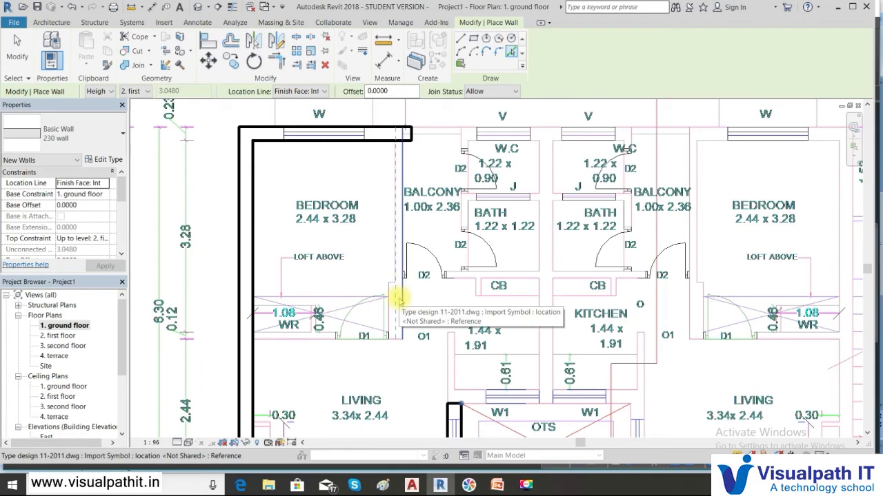
middle_click_drag(394, 135, 437, 317)
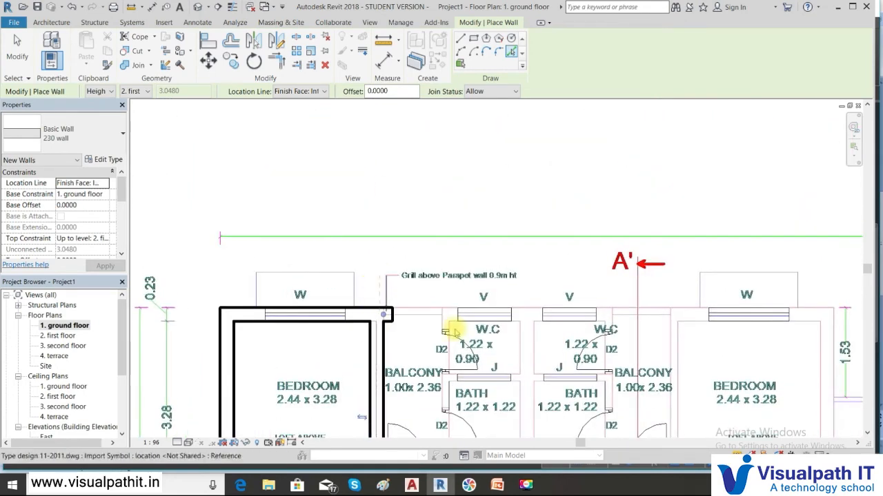
Step: Place a 230 wall between the two W.C.s and stretch its lower end past the baths and kitchens to the OTS
left_click(521, 342)
middle_click_drag(535, 373, 507, 203)
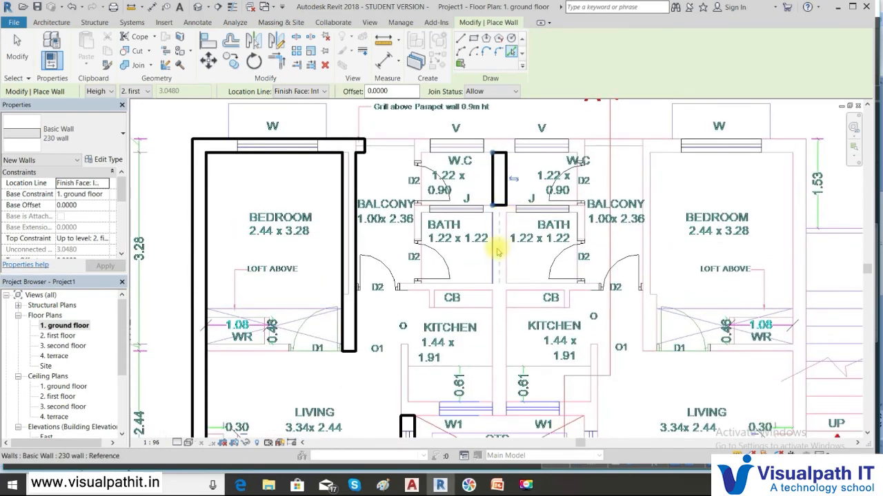
left_click(496, 251)
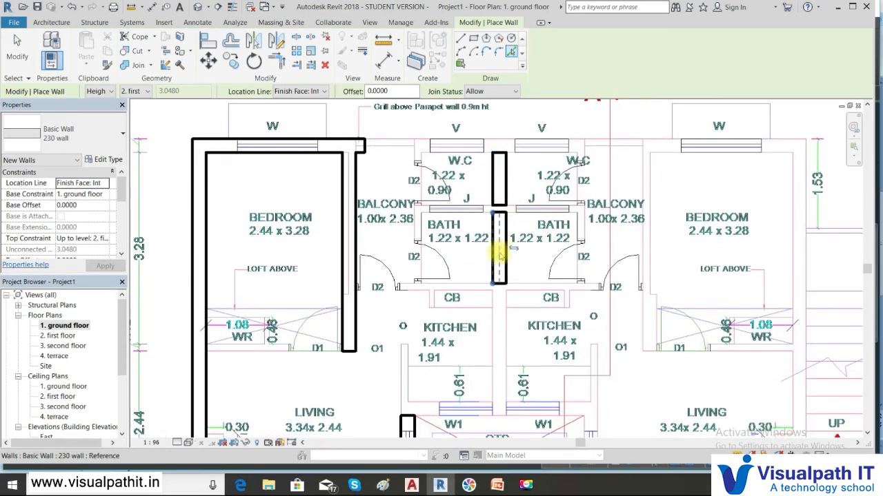
key("ctrl+z")
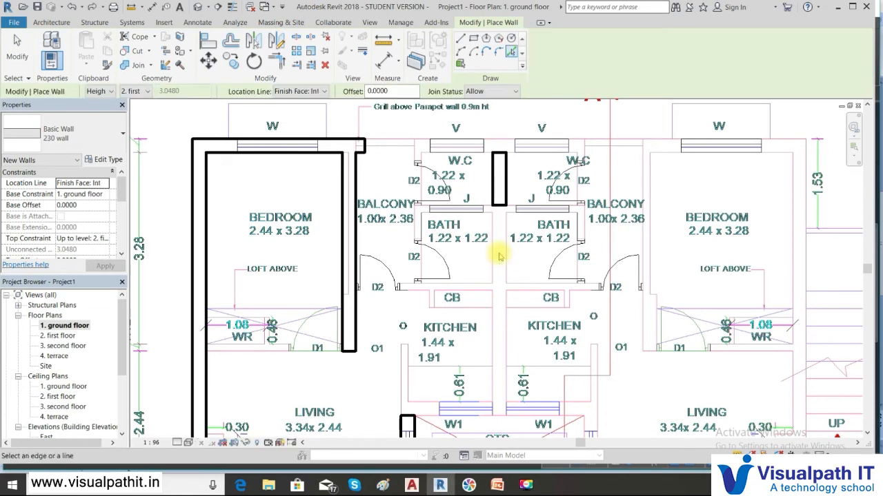
key("Escape")
key("Escape")
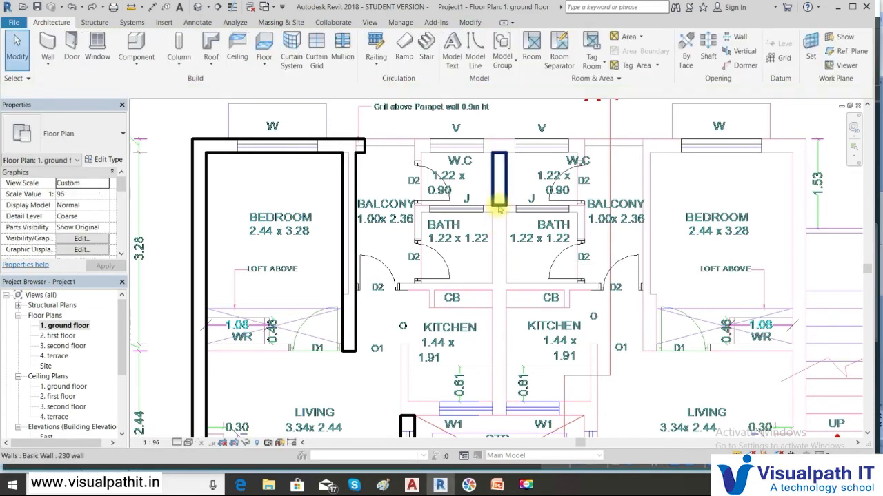
left_click(498, 207)
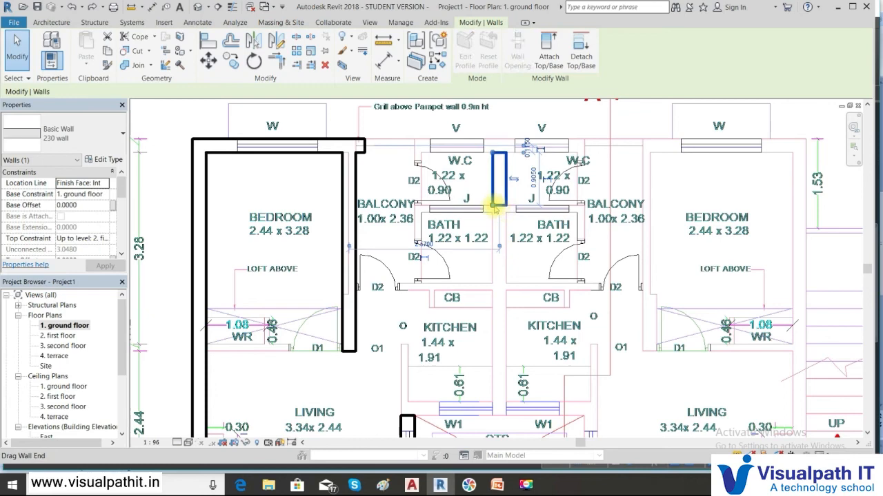
left_click_drag(493, 207, 498, 416)
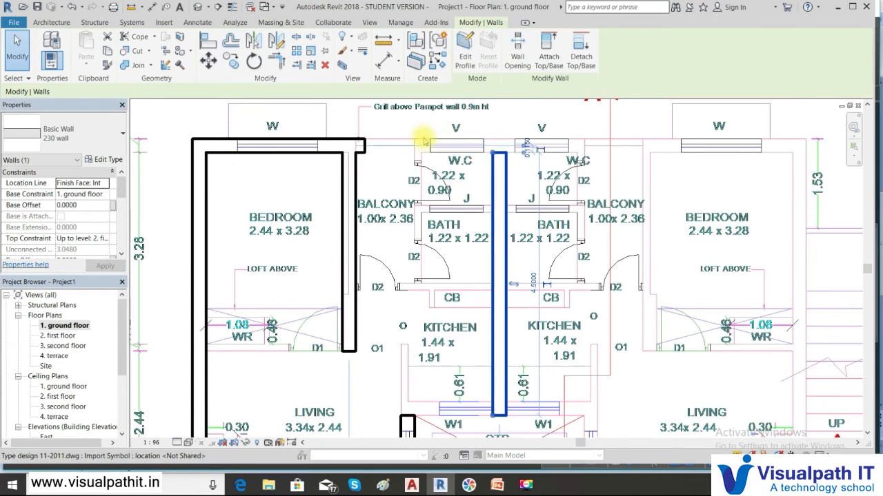
Step: Place 230 walls with Pick Lines along the outer ventilator side of both W.C.s
left_click(51, 23)
left_click(48, 71)
left_click(52, 83)
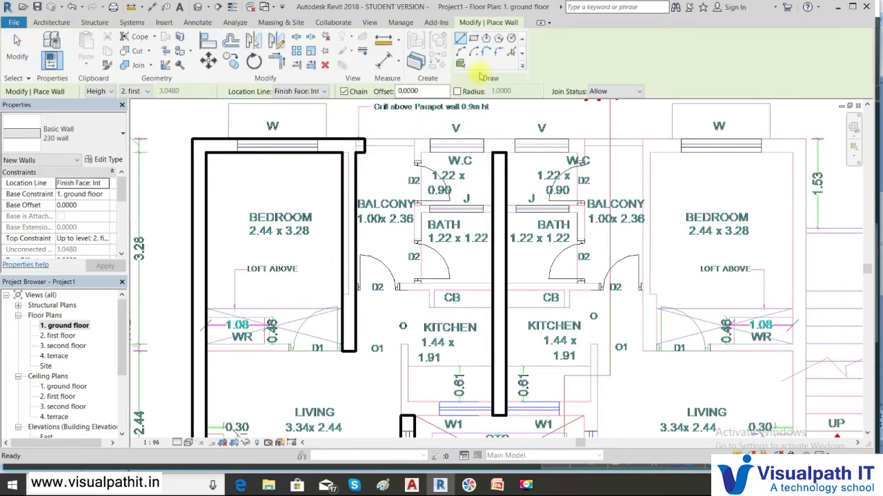
left_click(509, 54)
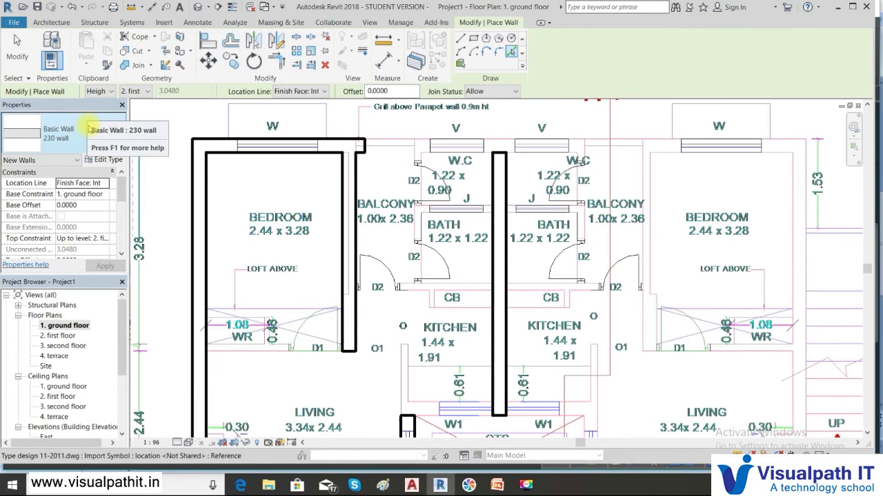
left_click(420, 144)
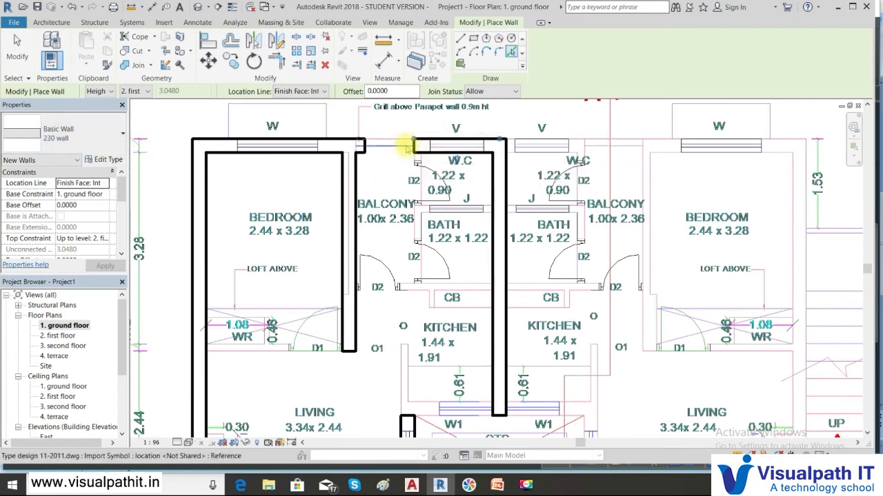
left_click(584, 141)
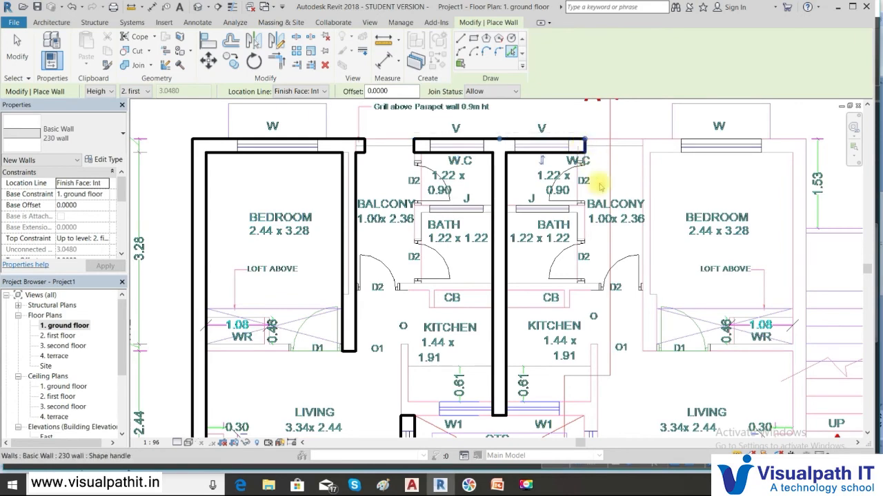
Step: Open the default 3D view and inspect the walls around the OTS and kitchens
middle_click_drag(595, 230, 603, 129)
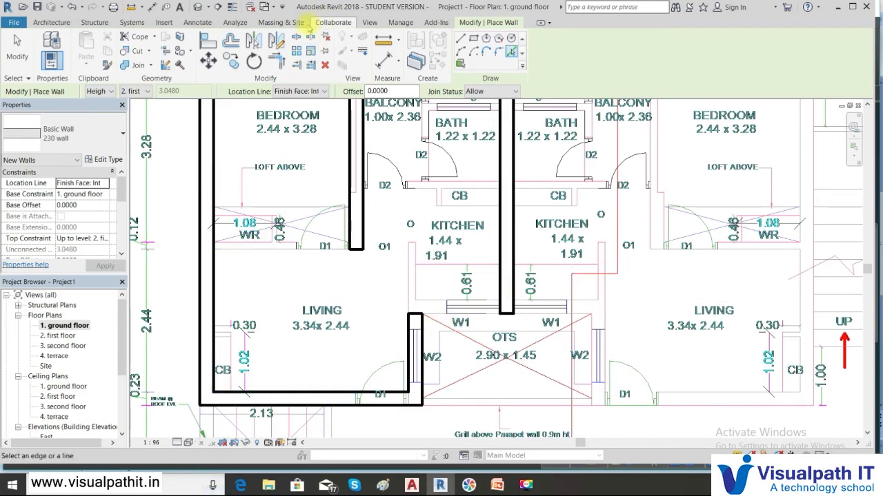
left_click(207, 9)
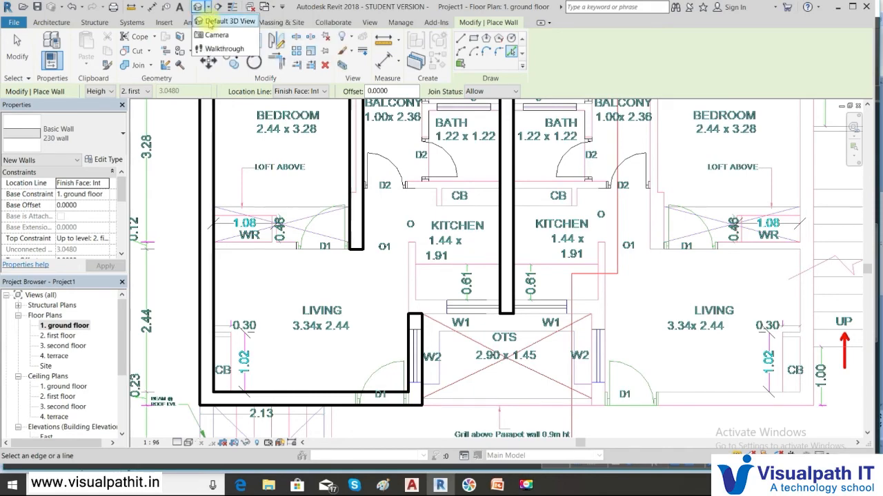
left_click(211, 27)
scroll(353, 154, "up", 3)
scroll(359, 151, "up", 3)
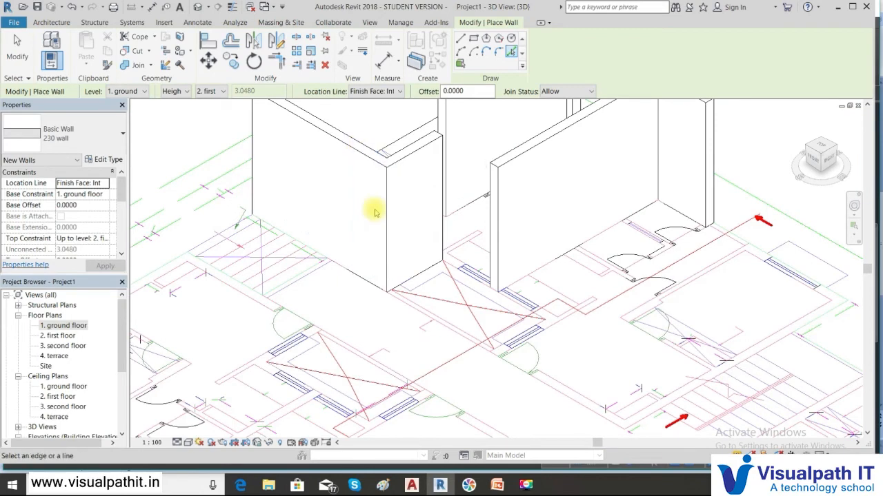
scroll(379, 269, "up", 1)
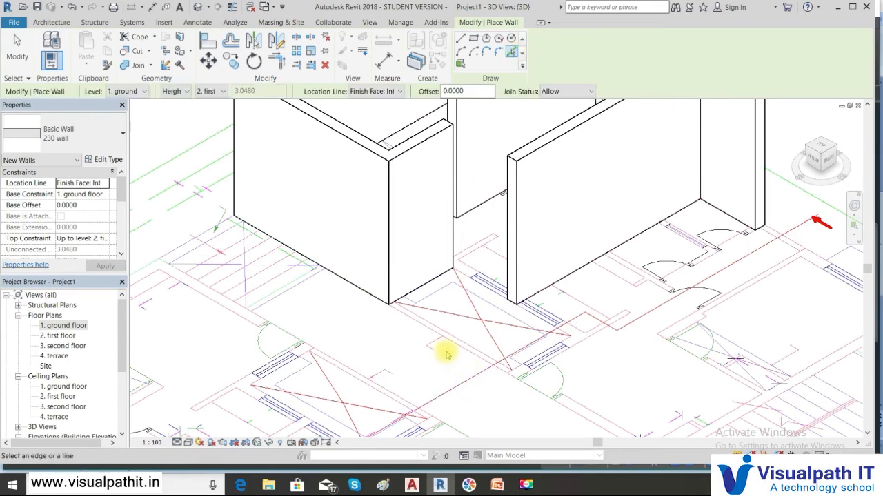
middle_click_drag(723, 252, 589, 338)
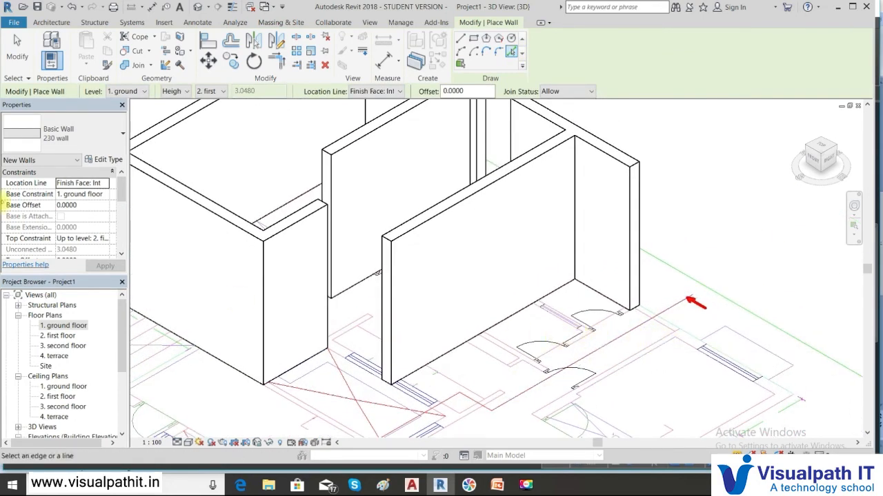
Step: Choose the 115mm wall type and place walls between the right bath and kitchen and at the outer end of the adjoining CB
left_click(122, 136)
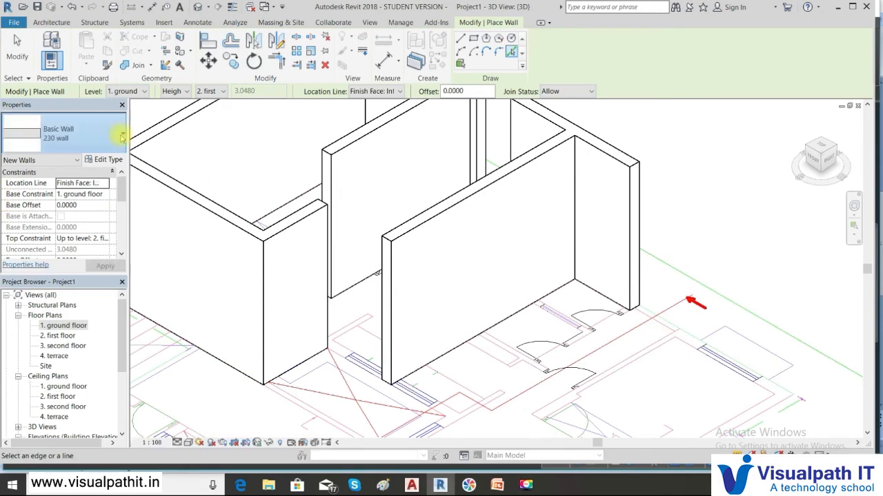
left_click(50, 196)
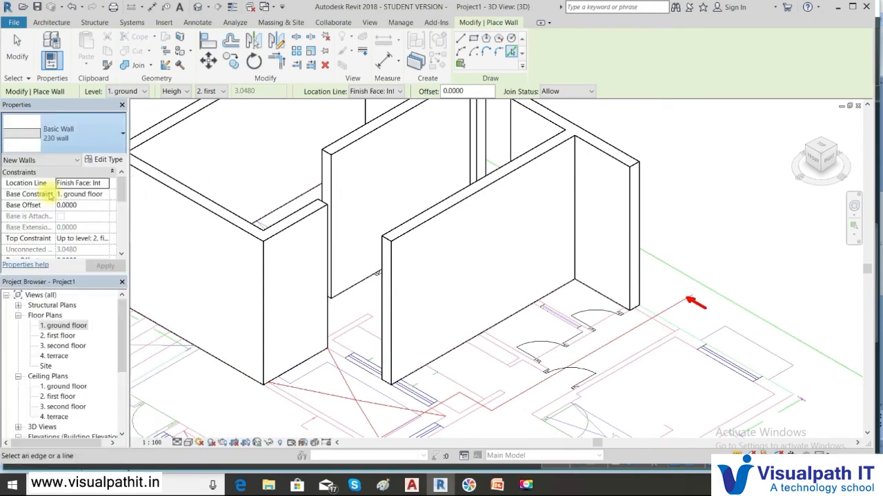
middle_click_drag(583, 365, 591, 281)
scroll(526, 259, "up", 3)
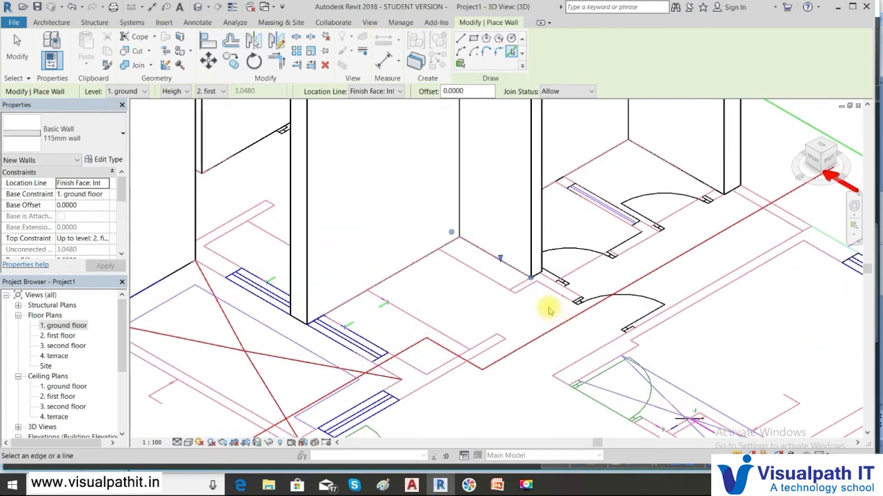
left_click(524, 289)
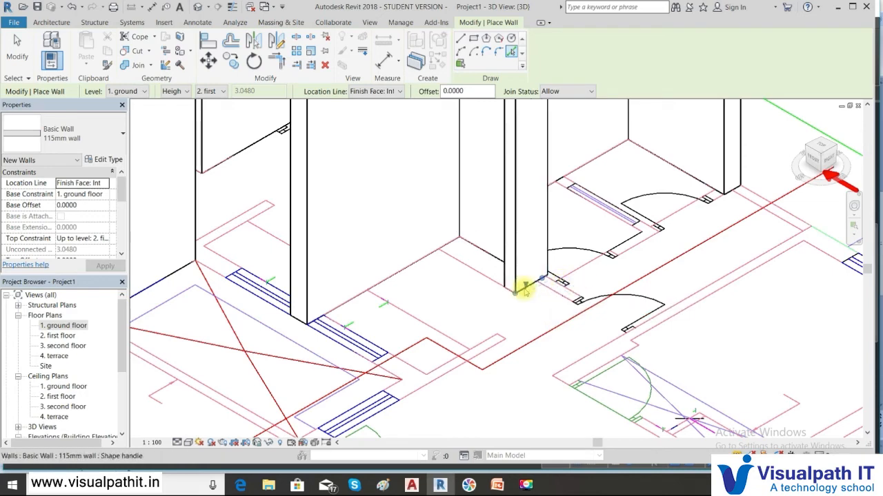
scroll(517, 333, "down", 3)
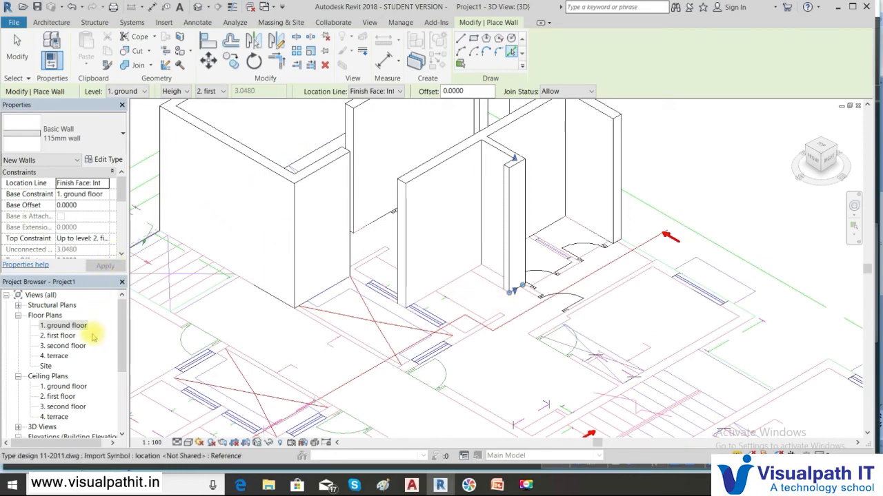
Step: Return to the ground floor plan and place a 115mm wall with Pick Lines between the left bedroom's WR and the living room
double_click(69, 325)
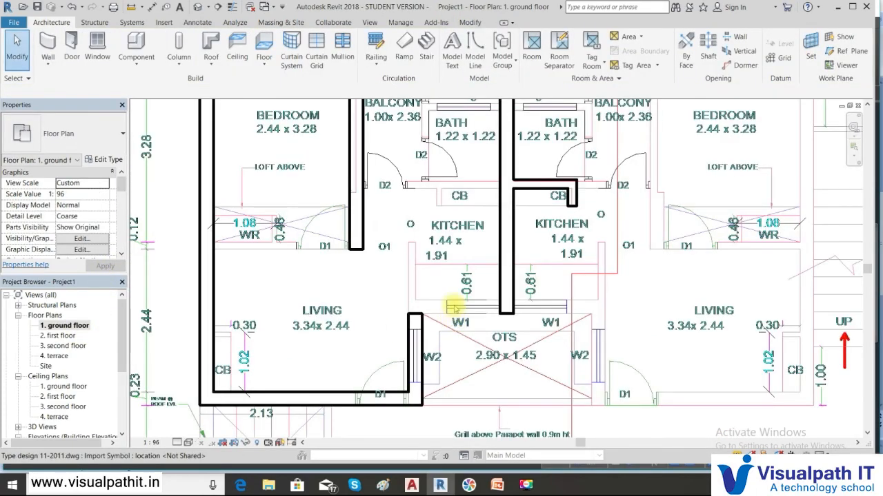
scroll(427, 290, "down", 2)
scroll(427, 290, "up", 2)
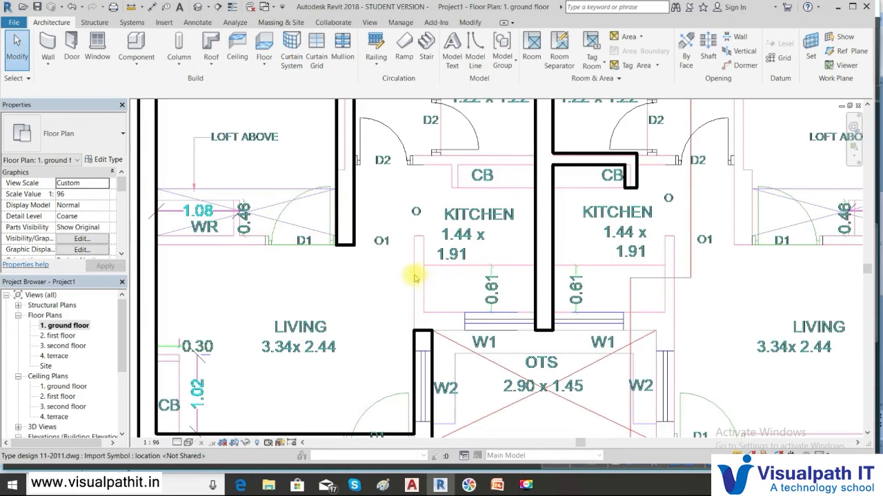
left_click(47, 66)
left_click(66, 84)
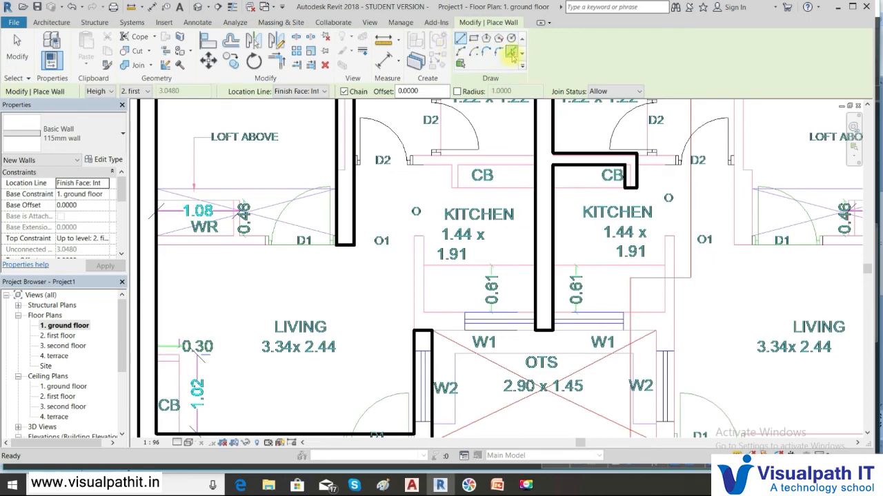
left_click(511, 53)
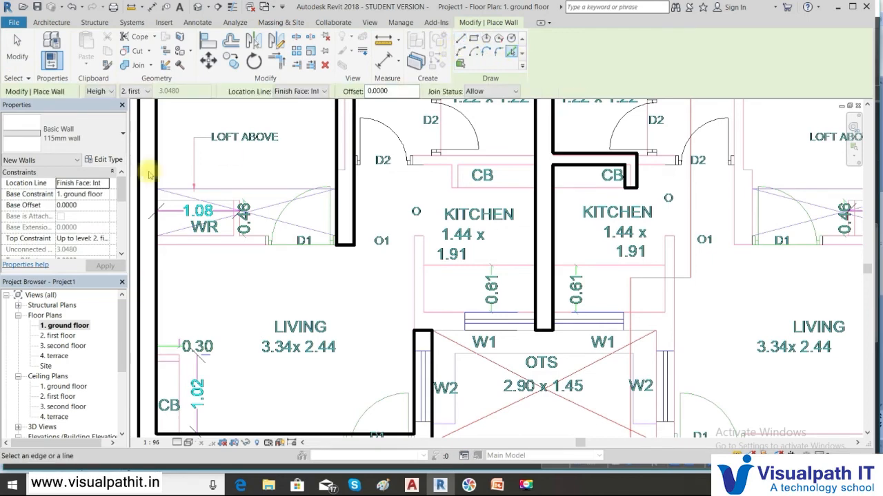
left_click(193, 244)
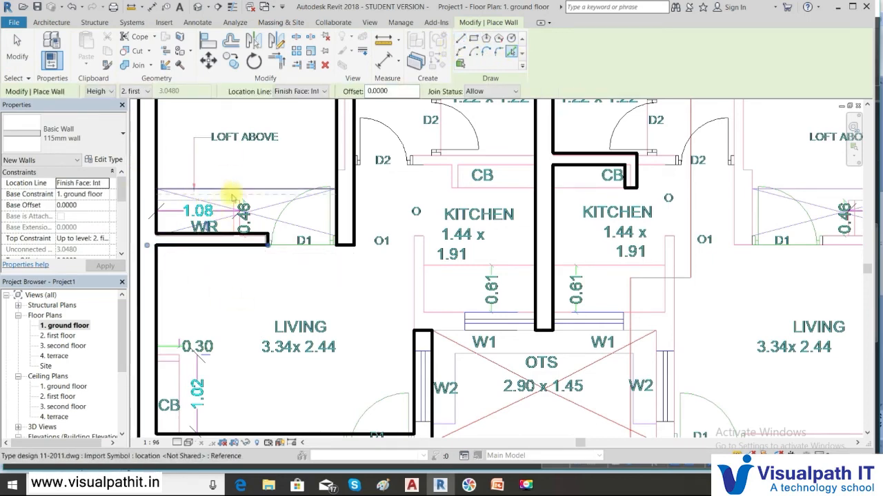
Step: Place 115mm walls on the balcony side of the left bath and between that bath and the kitchen's CB
scroll(281, 295, "up", 5, "ctrl")
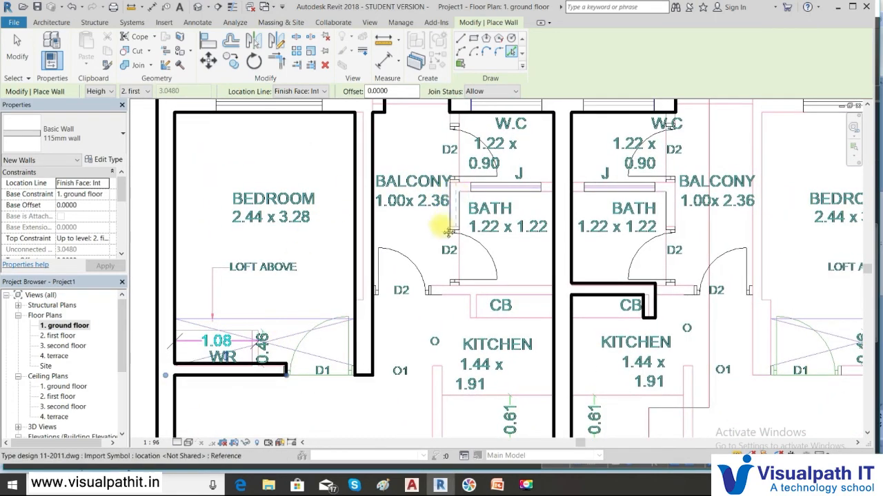
scroll(450, 224, "up", 2)
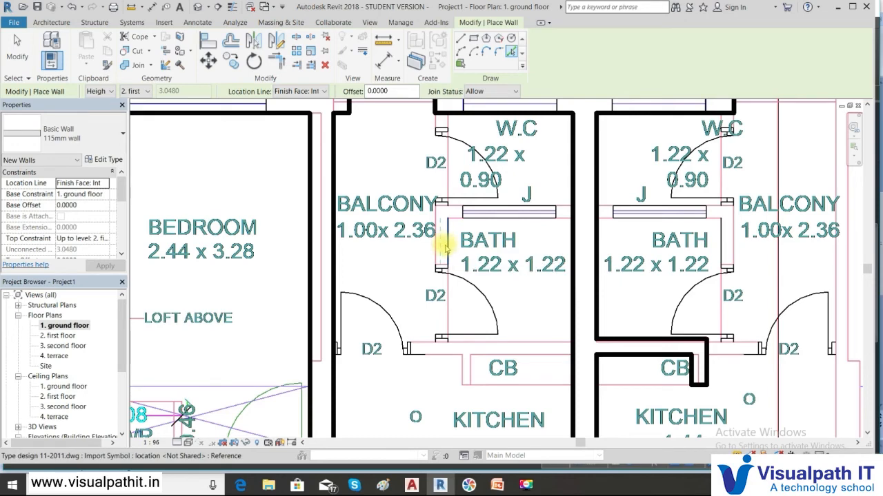
left_click(444, 247)
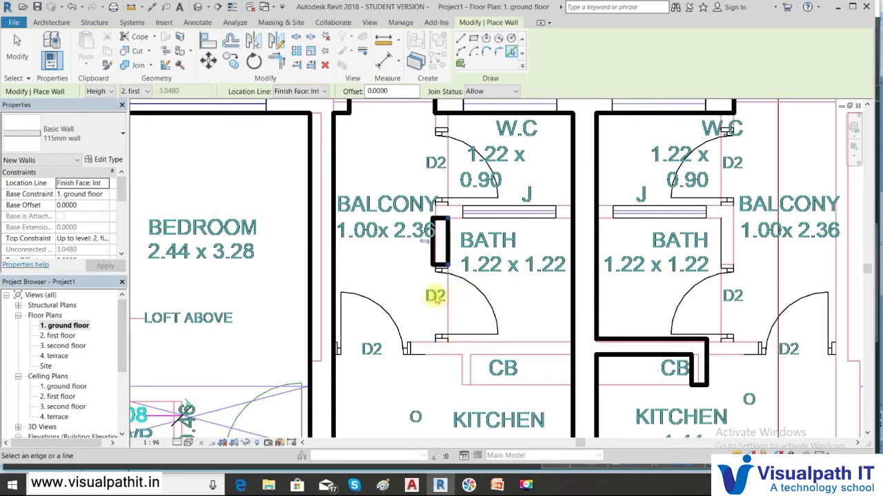
left_click(422, 348)
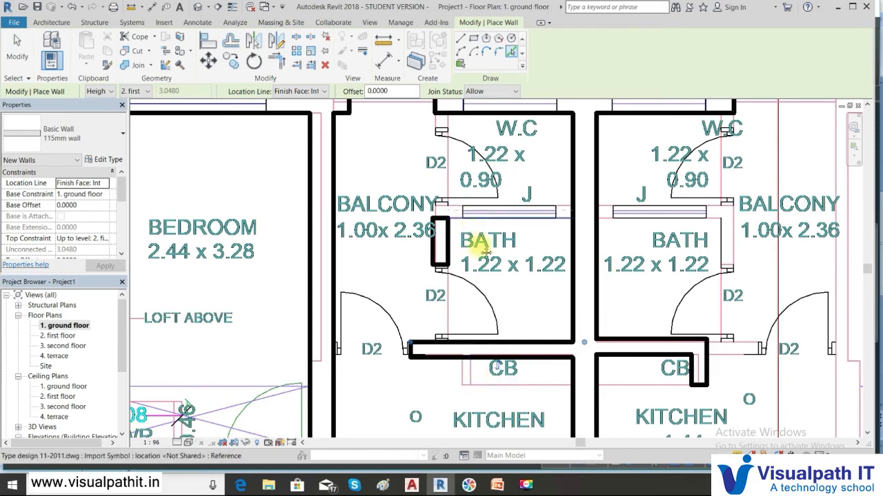
Step: Place 115mm walls between the left W.C and bath and along the balcony side of the left W.C
scroll(473, 276, "up", 4)
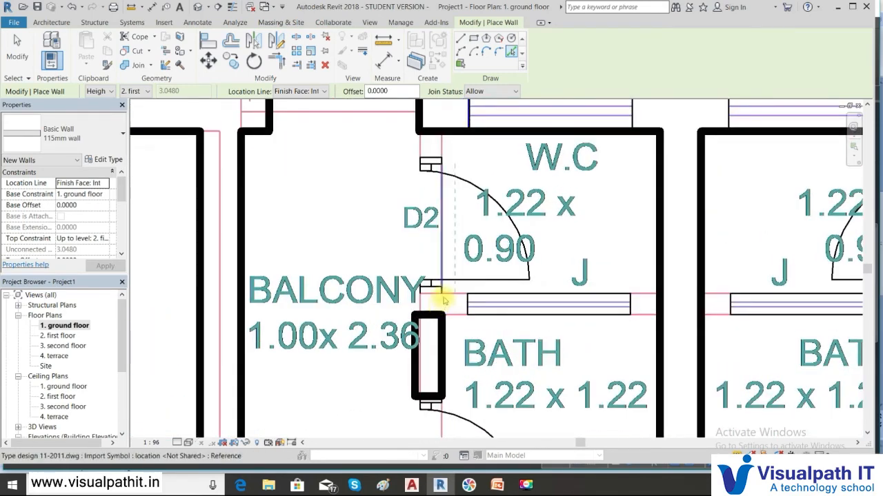
left_click(449, 308)
left_click(451, 315)
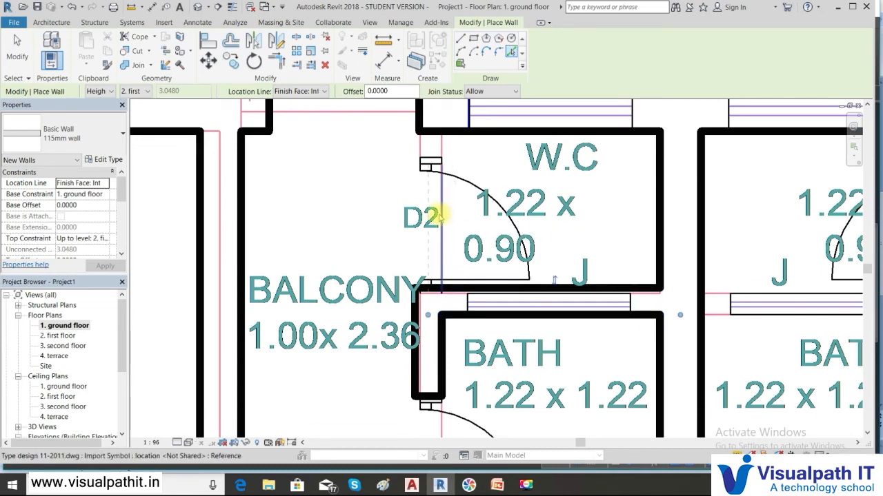
left_click(440, 215)
Step: Extend the left W.C's balcony-side wall to the building's outer wall and turn on Thin Lines
middle_click_drag(432, 171, 434, 243)
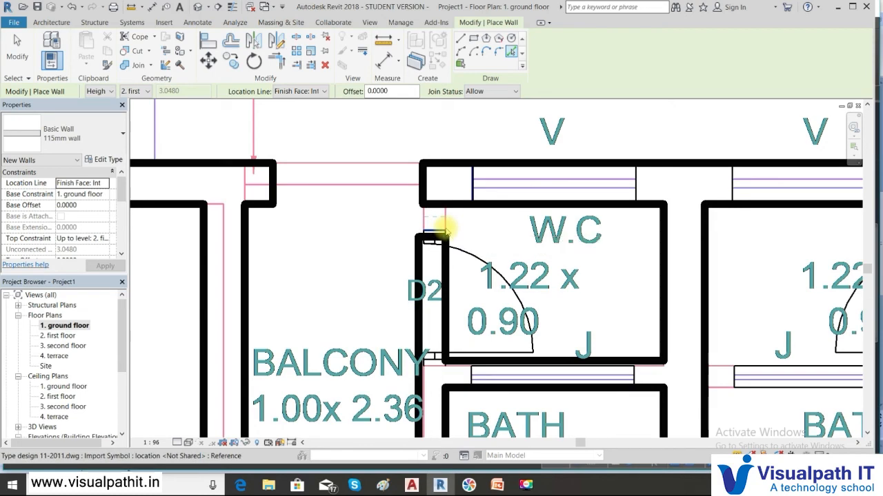
key("Escape")
key("Escape")
left_click(444, 238)
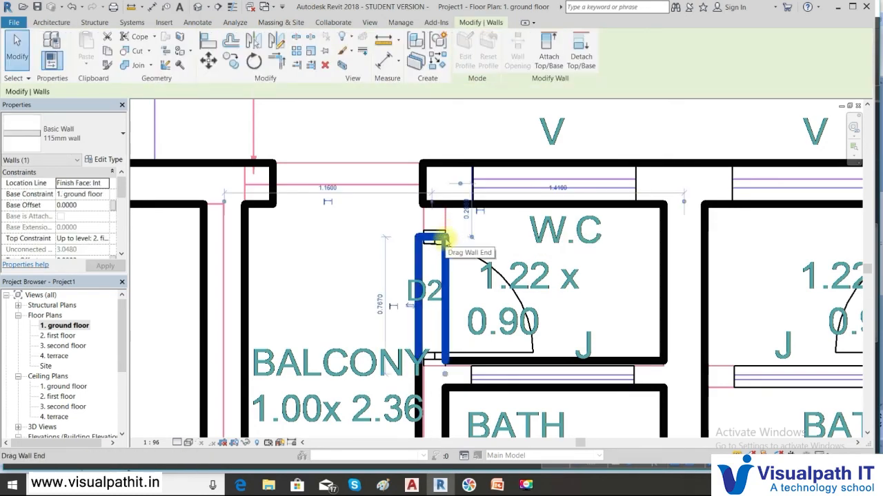
left_click_drag(446, 238, 445, 205)
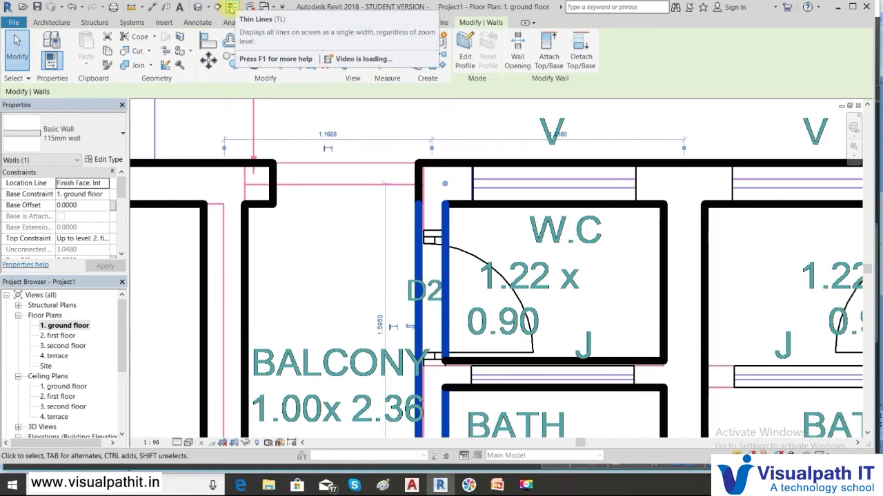
left_click(231, 7)
key("Escape")
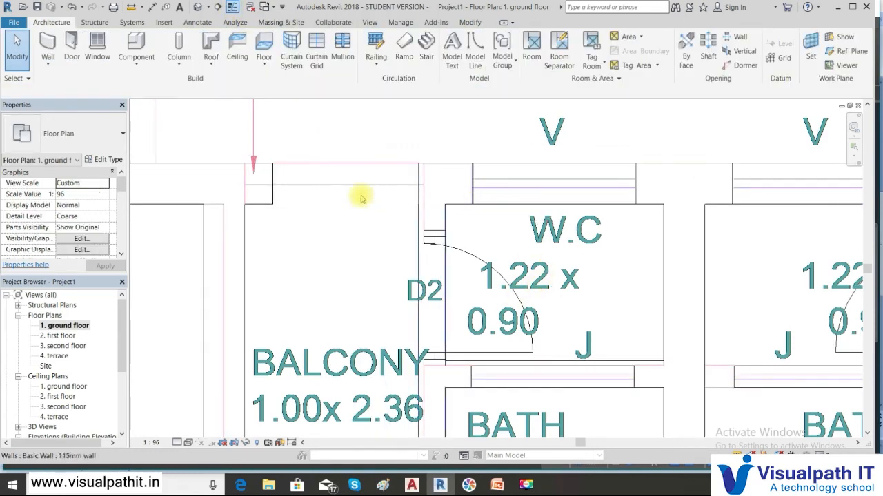
Step: Place a 115mm architectural wall with Pick Lines along the outer edge of the left balcony
left_click(48, 67)
left_click(60, 84)
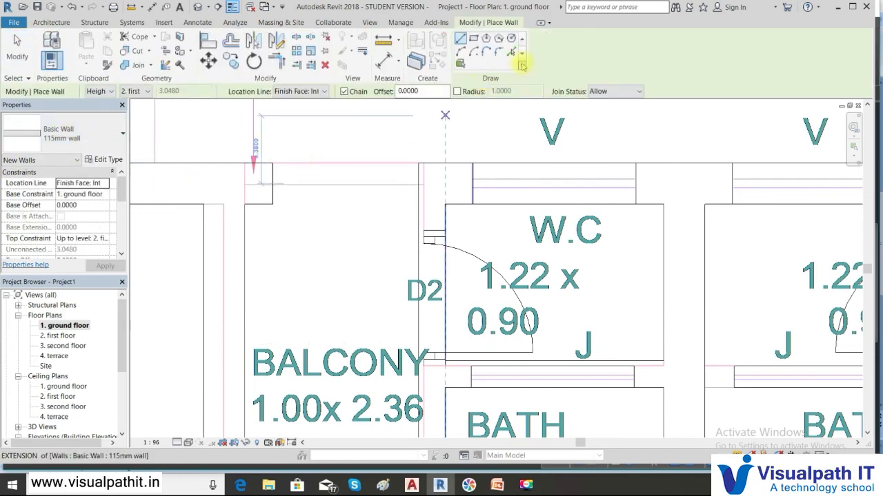
left_click(511, 53)
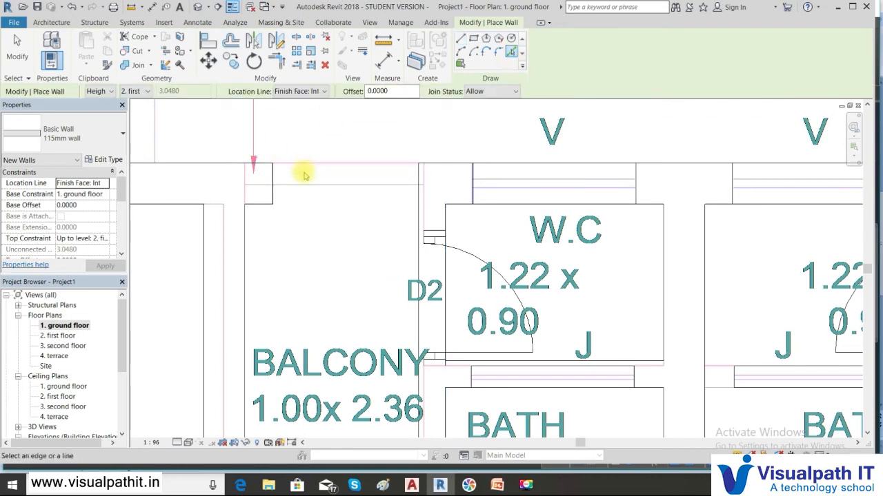
left_click(307, 171)
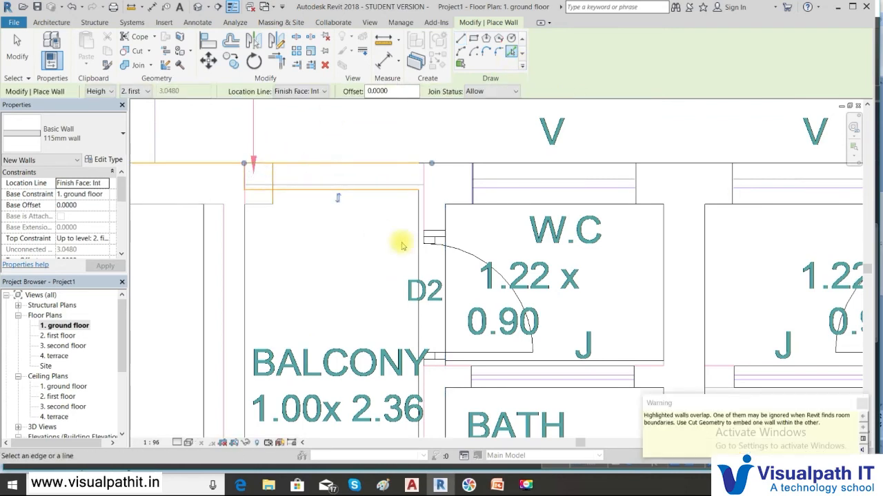
Step: Try to place a 115mm wall along the left kitchen's side facing the living room
middle_click_drag(425, 329, 253, 289)
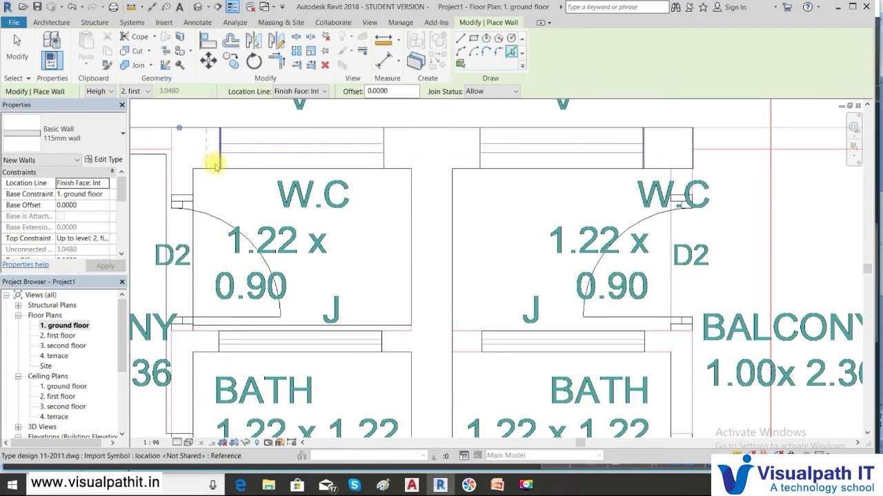
scroll(614, 181, "down", 3)
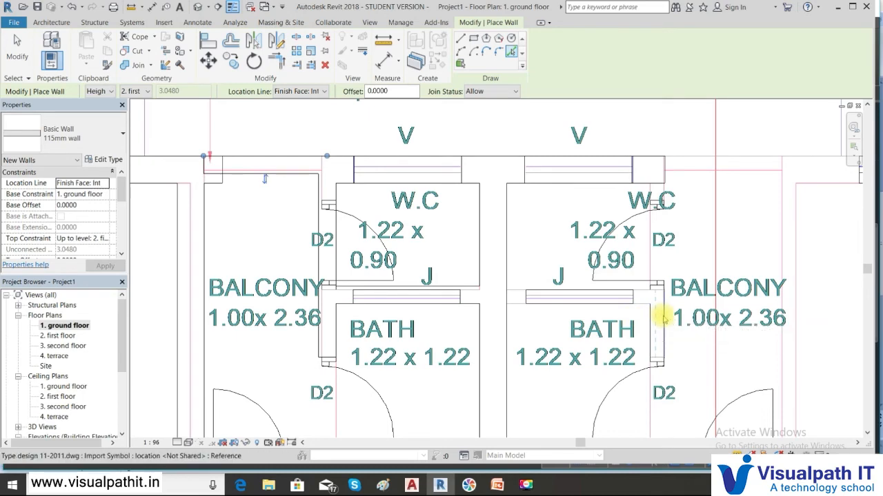
scroll(489, 269, "down", 3)
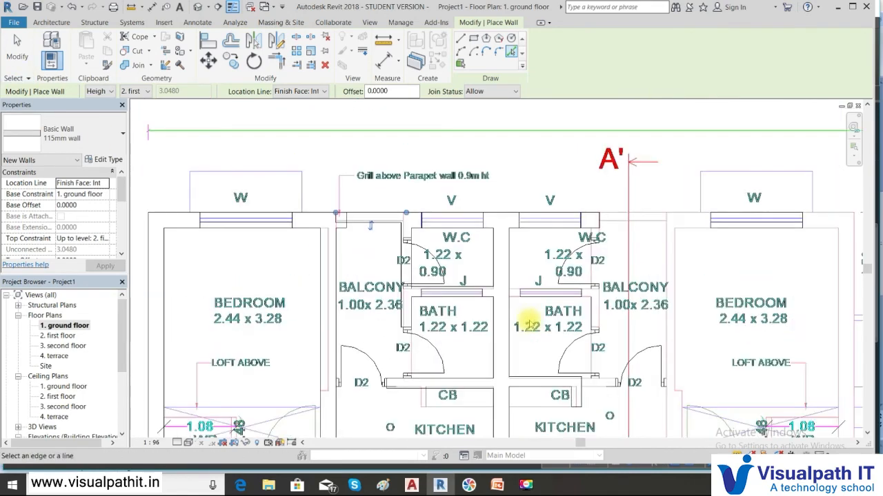
middle_click_drag(555, 242, 553, 134)
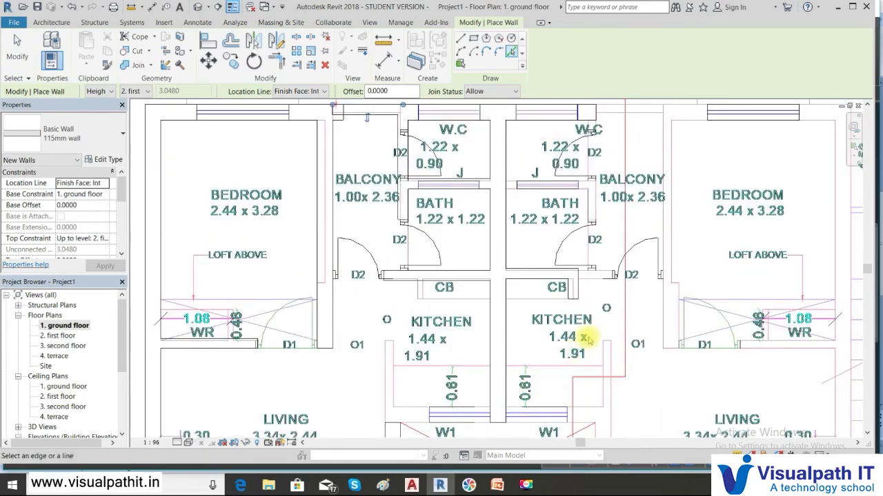
middle_click_drag(586, 301, 578, 229)
scroll(578, 230, "down", 1)
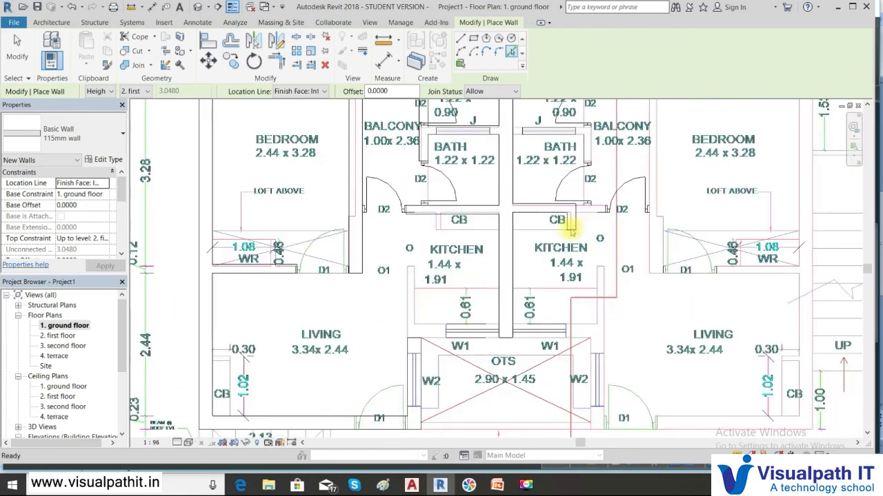
left_click(409, 316)
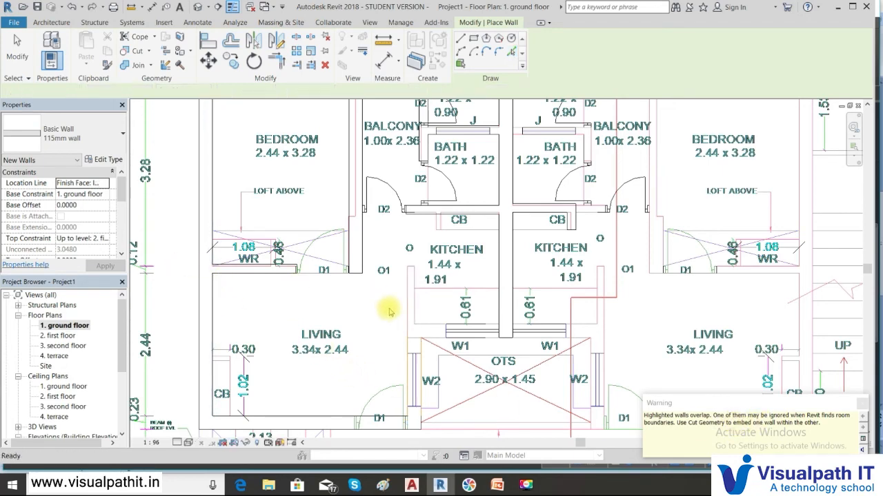
Step: Place 115mm walls between the right W.C and bath and along the balcony side of the right bath
middle_click_drag(550, 369, 486, 346)
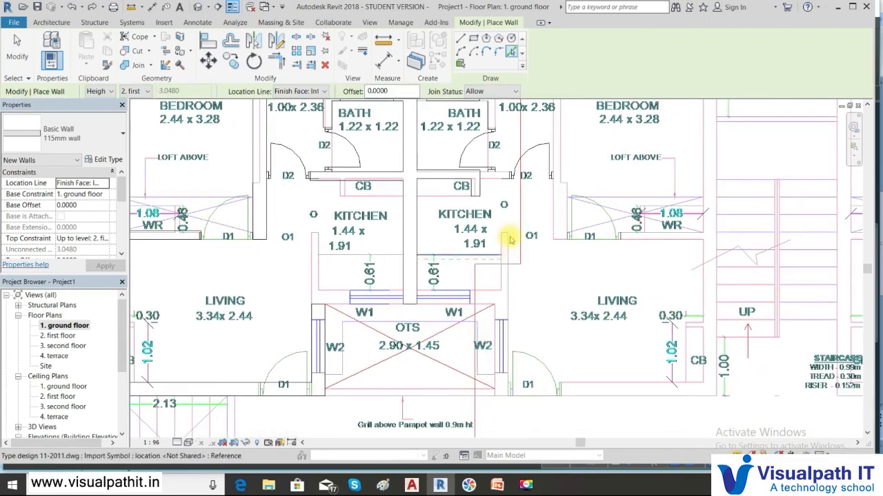
middle_click_drag(528, 202, 580, 450)
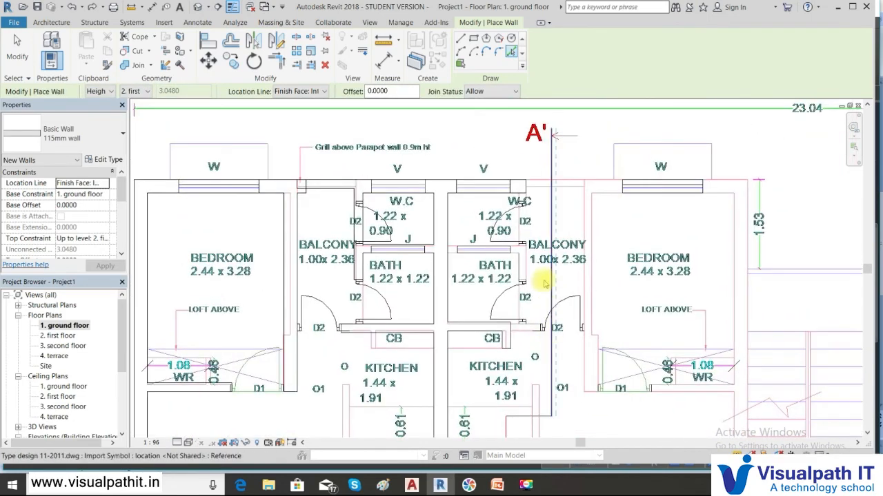
scroll(439, 256, "up", 4)
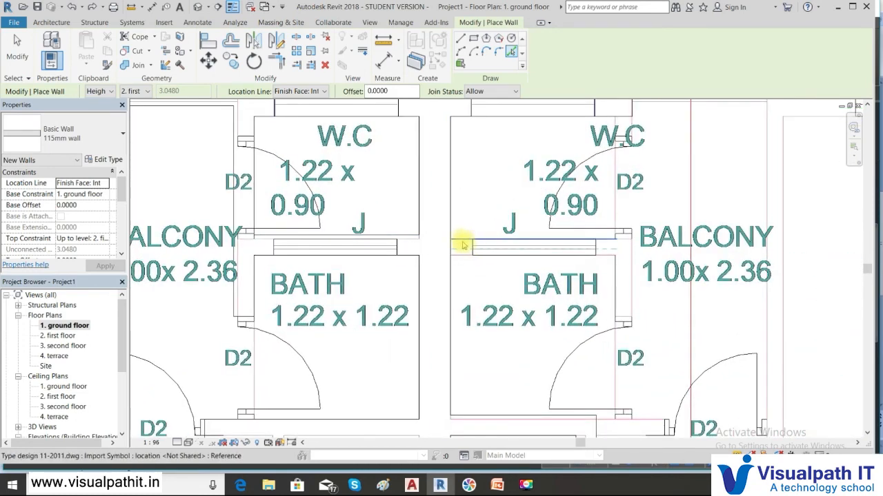
left_click(464, 245)
scroll(510, 286, "down", 2)
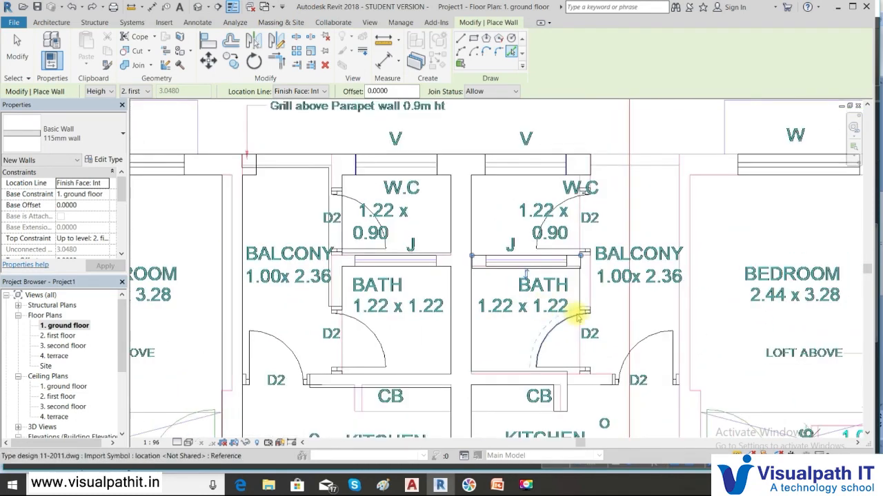
left_click(583, 305)
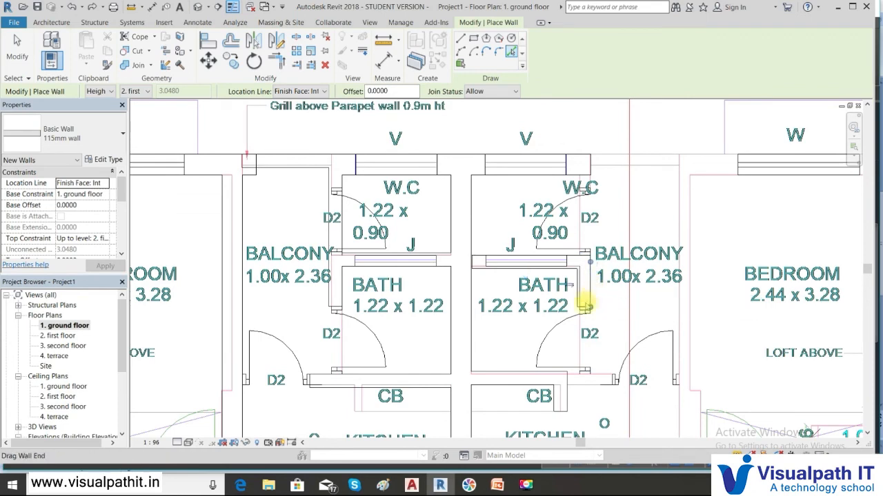
middle_click_drag(564, 276, 360, 279)
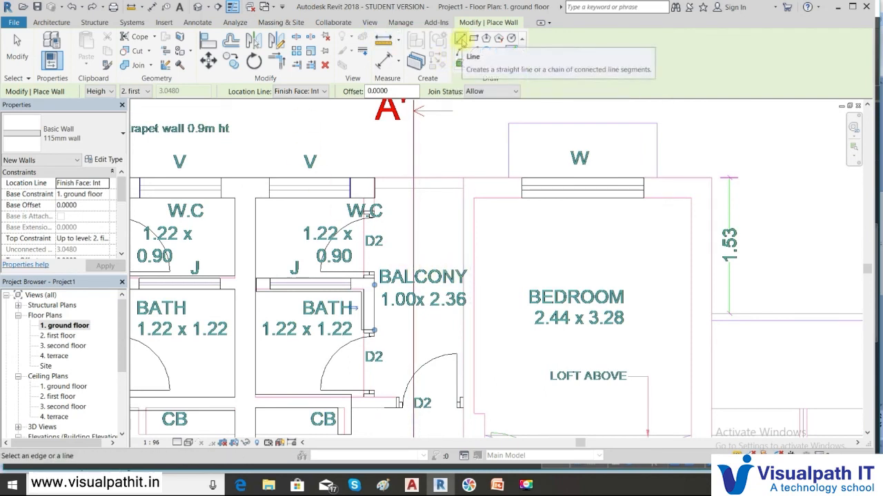
Step: Switch wall placement to straight line drawing and choose the 230 wall type
left_click(460, 39)
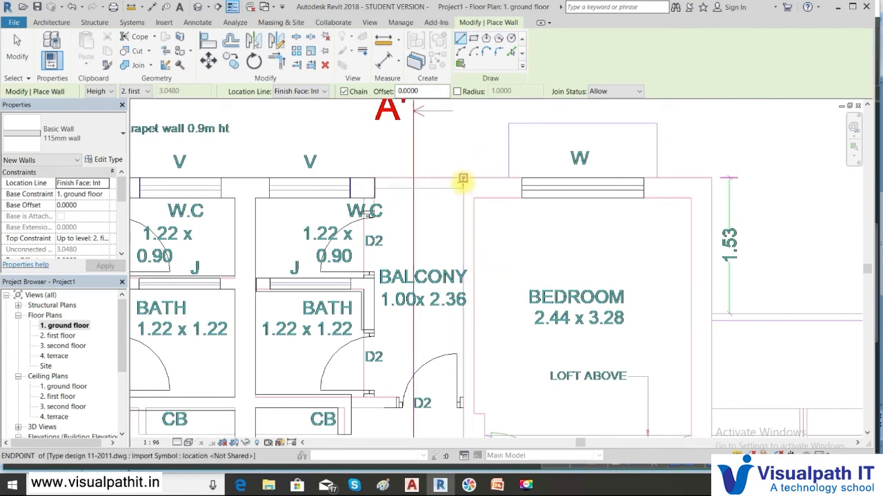
left_click(121, 136)
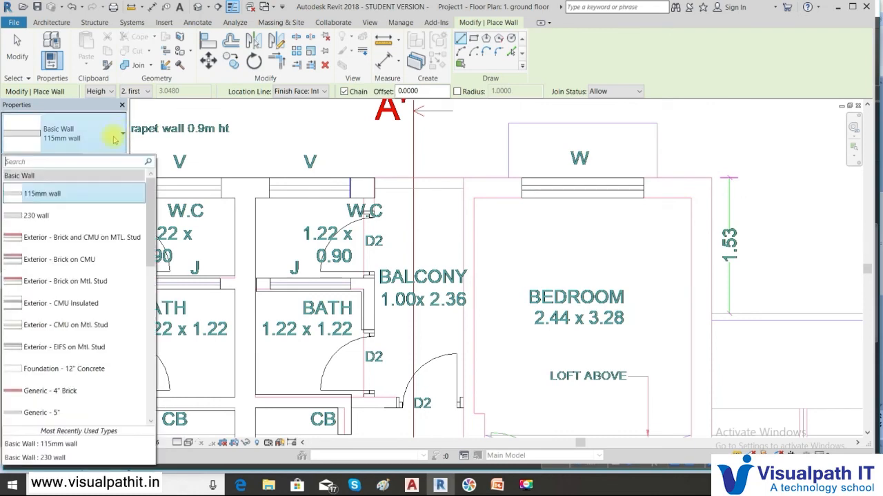
left_click(54, 213)
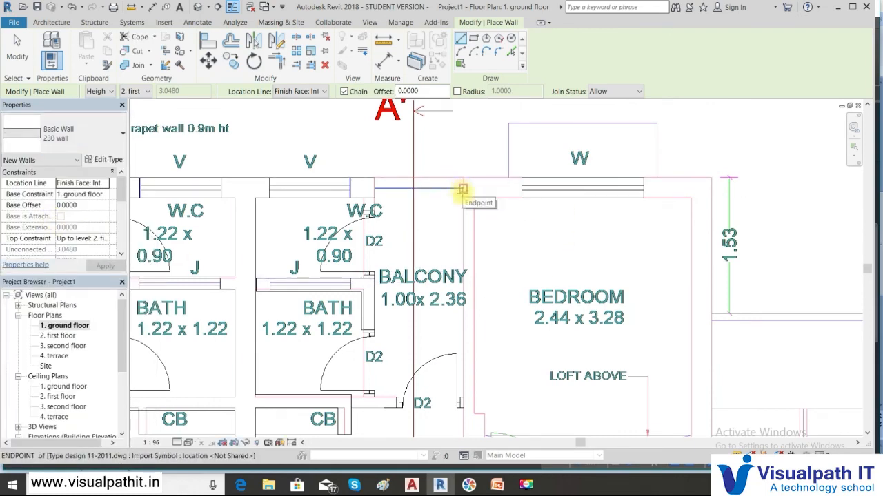
left_click(463, 178)
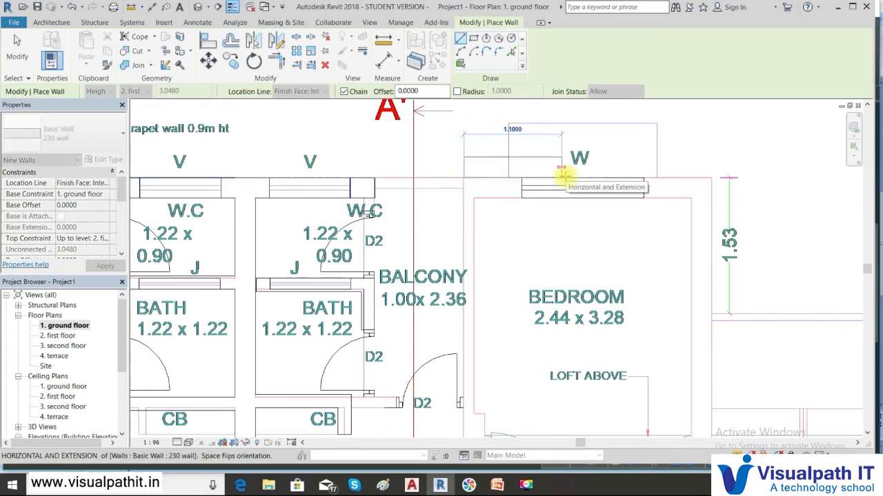
right_click(494, 175)
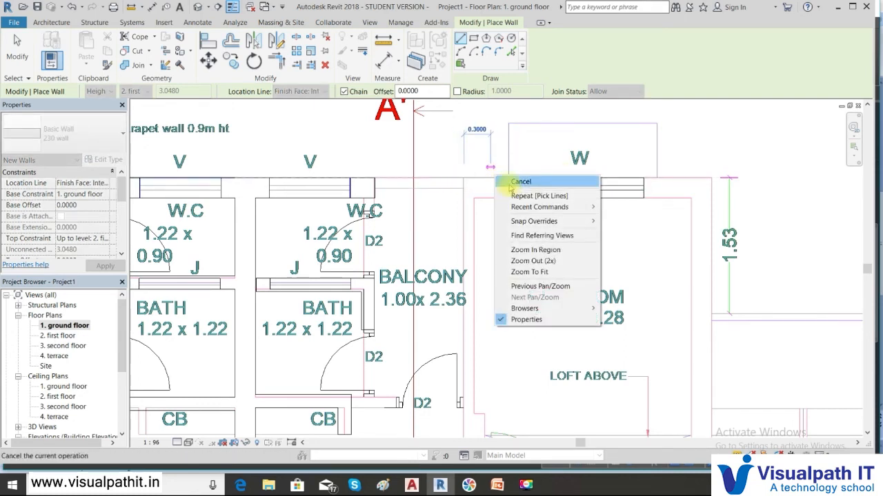
left_click(510, 184)
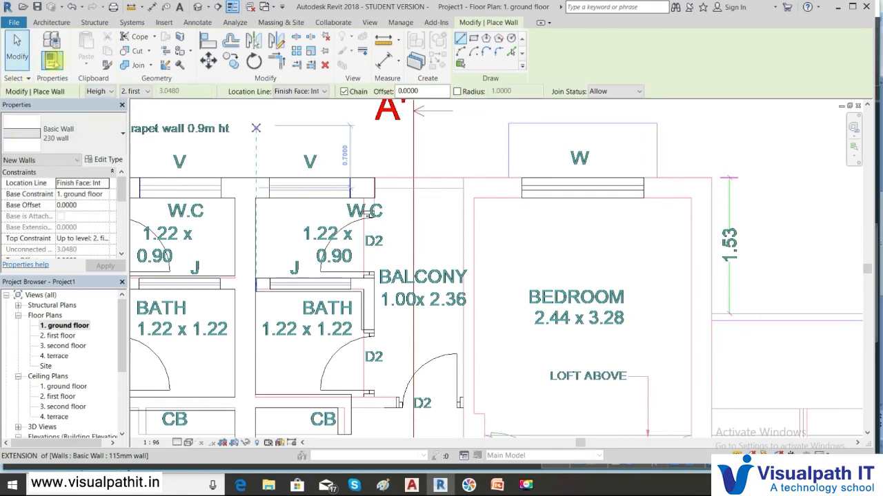
Step: Set the location line to Wall Centerline and draw a 230 wall about 2.8 m long along the right bedroom's outer window side
left_click(54, 22)
left_click(48, 61)
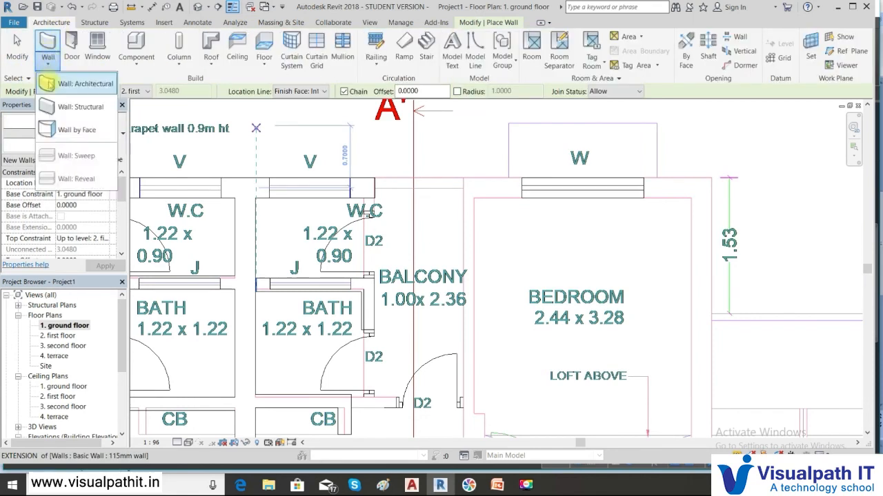
left_click(51, 80)
left_click(326, 91)
left_click(316, 105)
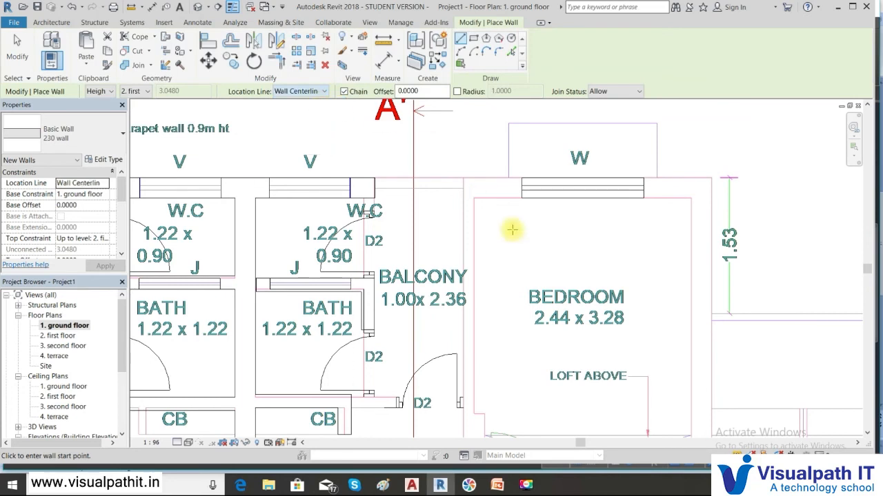
left_click(463, 188)
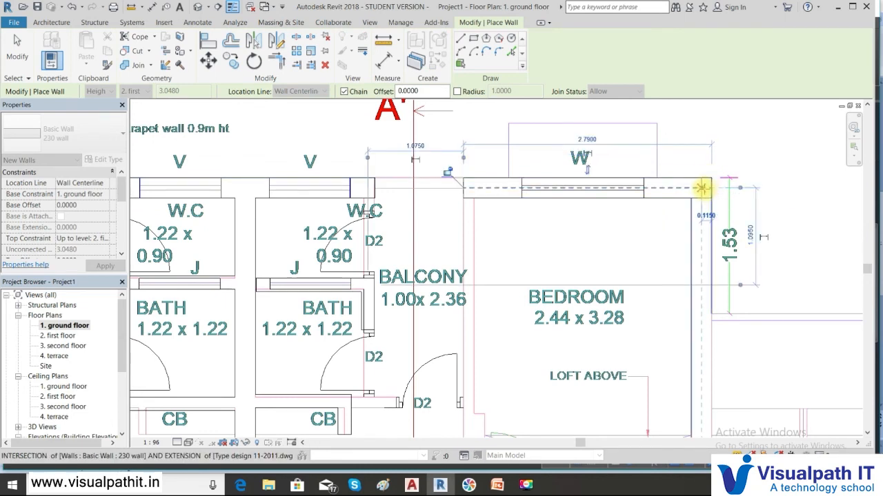
left_click(701, 188)
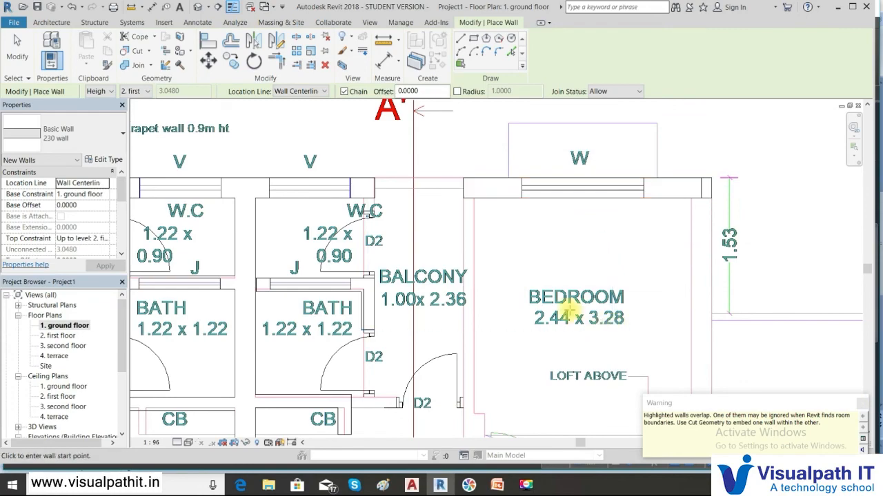
Step: Draw a 230 wall about 3.41 m long along the right living room's corridor side, from the D1 door to the staircase side
scroll(575, 311, "down", 2)
middle_click_drag(555, 272, 549, 121)
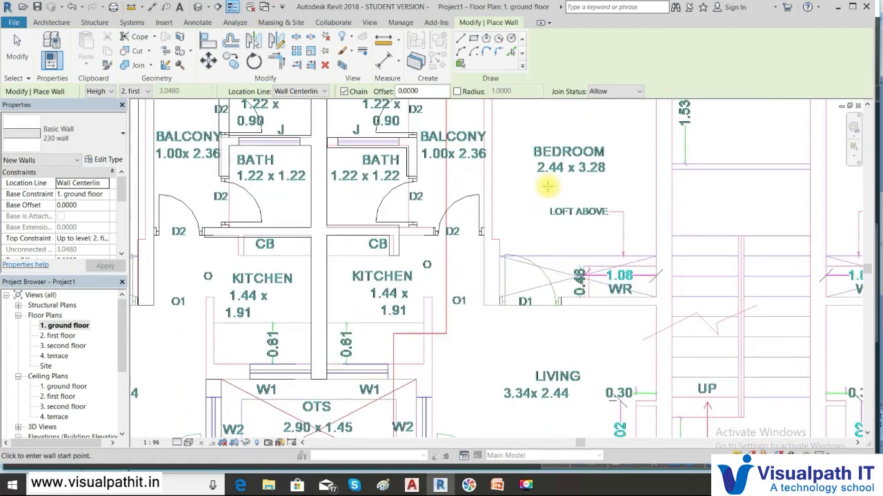
scroll(646, 347, "down", 2)
middle_click_drag(652, 363, 619, 191)
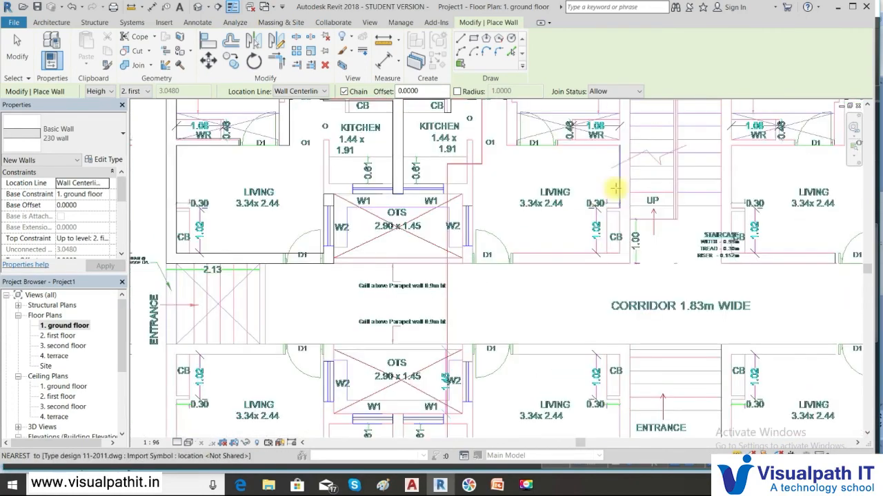
left_click(623, 263)
scroll(567, 260, "up", 2)
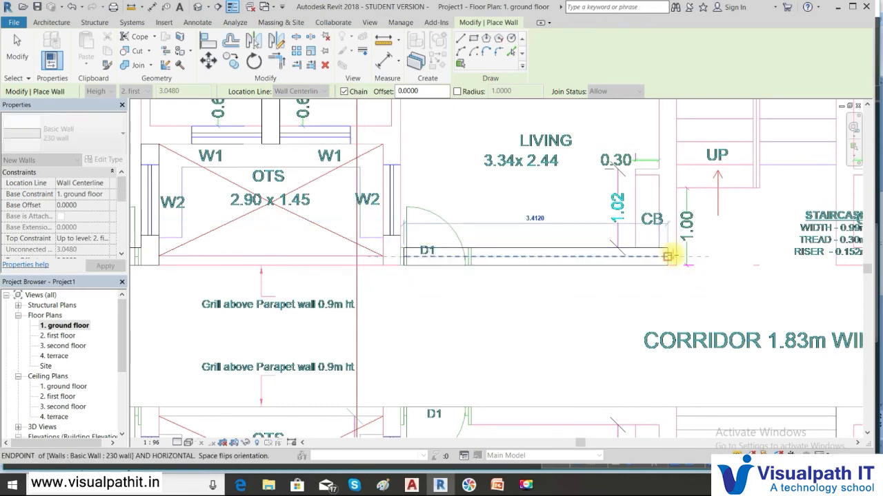
left_click(667, 257)
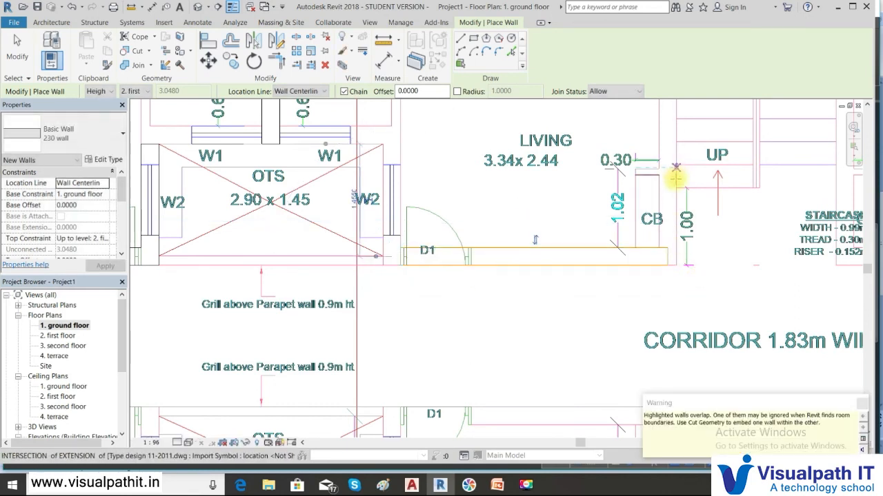
Step: Undo the overlapping 230 wall along the right living room's corridor side, dismiss its warning and switch to the 3D view
key("Escape")
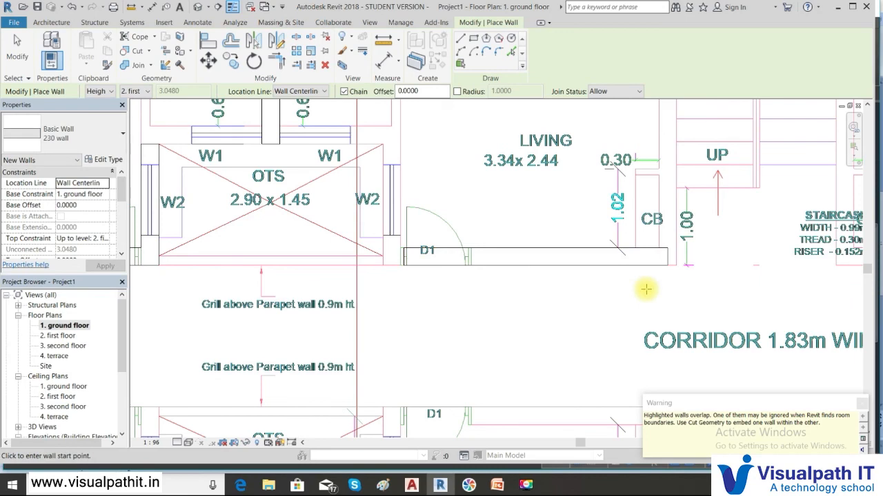
scroll(646, 289, "down", 2)
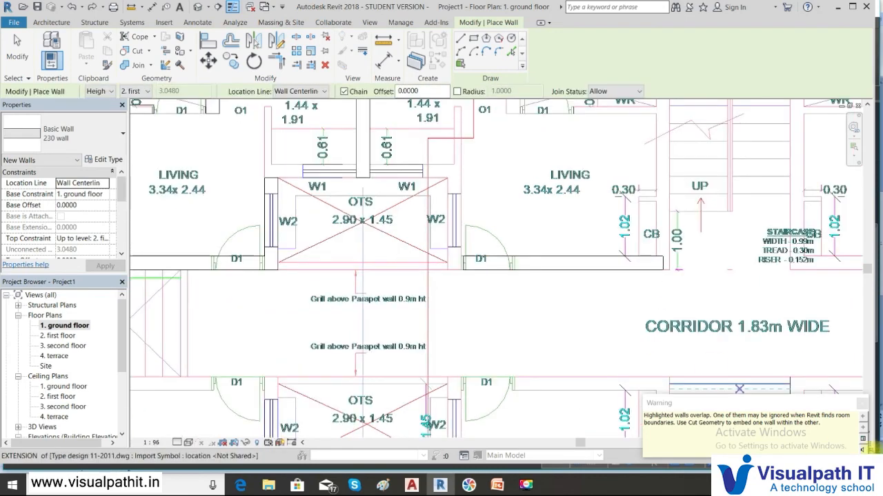
left_click(862, 405)
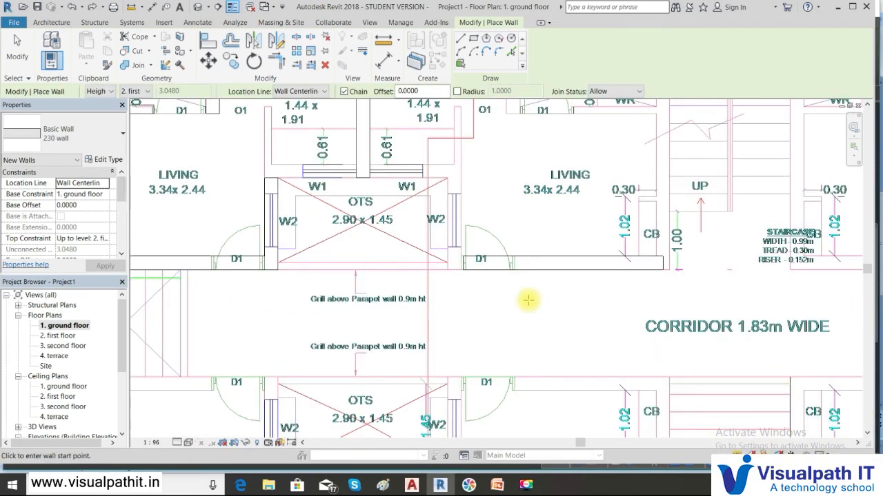
scroll(528, 300, "up", 2)
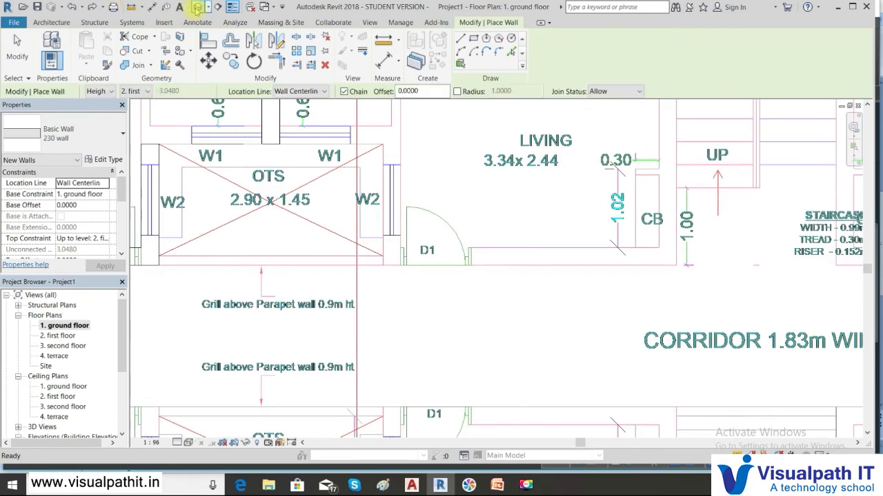
left_click(197, 6)
Step: Try to draw a 230 wall about 6 m long along the staircase side, from the living room's corridor corner to the bedroom's outer wall
middle_click_drag(378, 413, 483, 418)
scroll(394, 336, "up", 5)
left_click(385, 344)
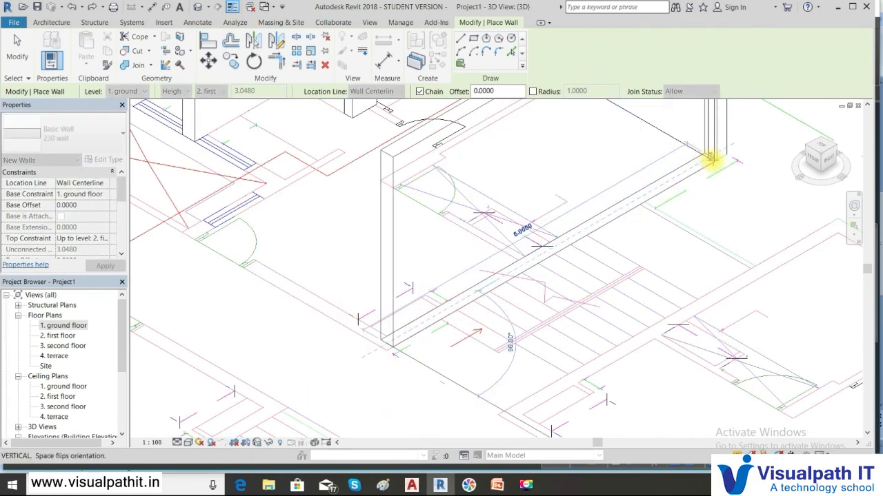
left_click(712, 162)
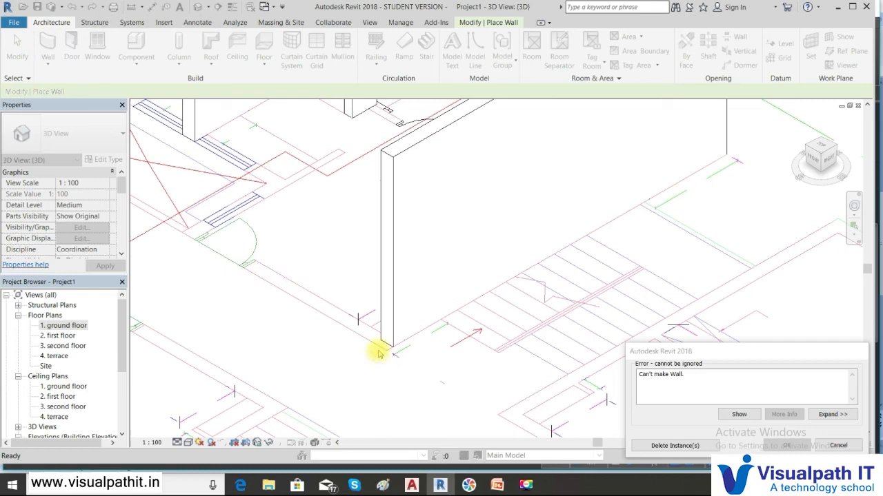
left_click(838, 445)
scroll(315, 302, "down", 1)
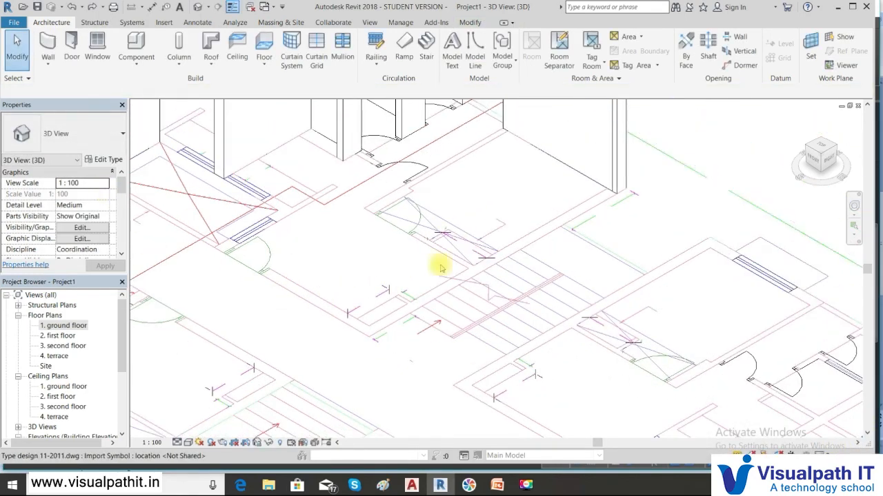
scroll(295, 244, "down", 1)
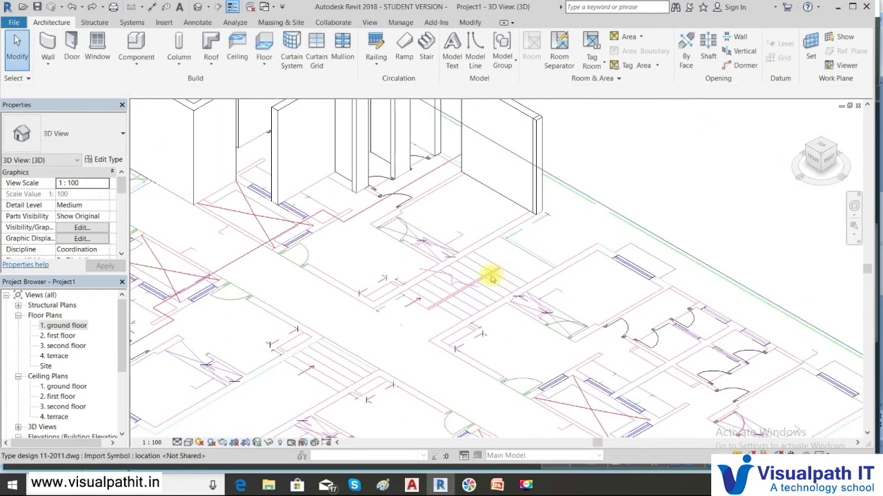
Step: Draw a 230 wall about 2.62 m long along the right living room's corridor side, from the D1 door jamb to the staircase corner
left_click(50, 69)
left_click(57, 85)
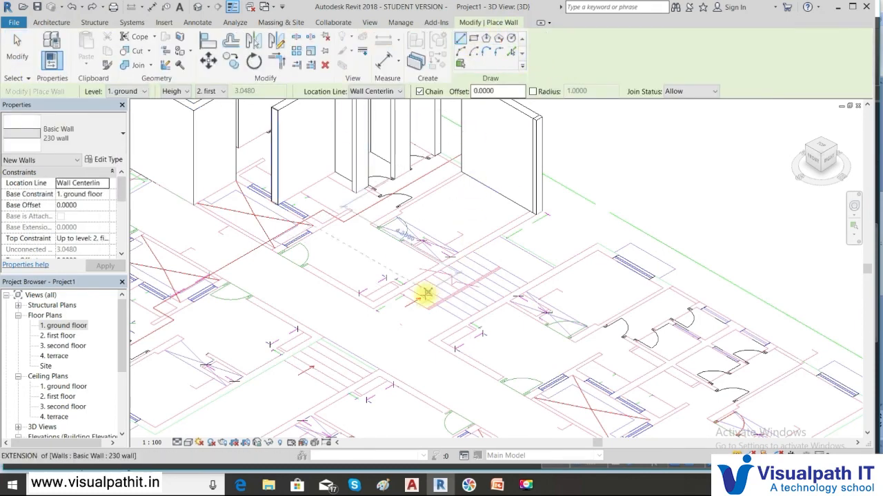
scroll(355, 306, "up", 4)
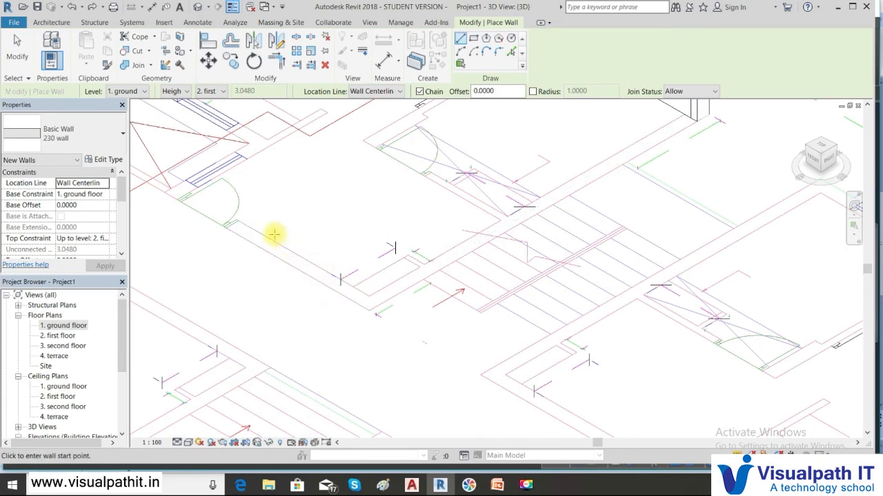
scroll(232, 222, "up", 3)
left_click(237, 222)
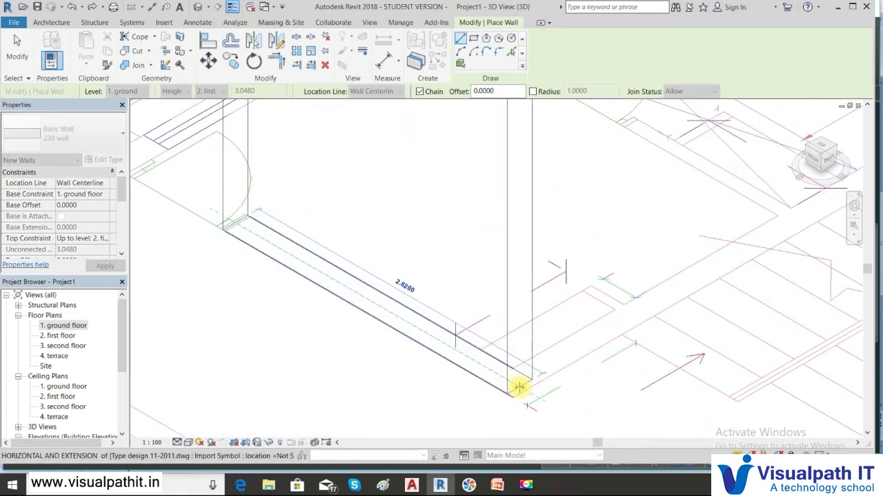
left_click(516, 385)
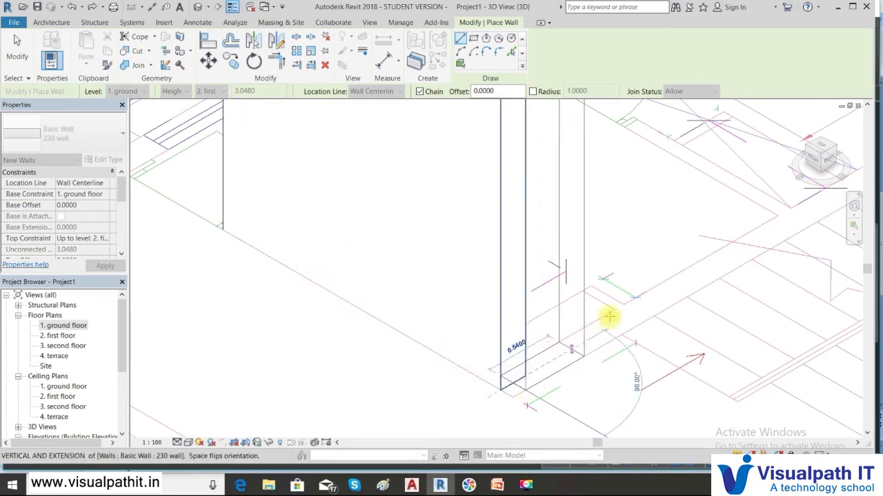
Step: Continue the 230 wall chain from the corridor corner along the staircase side to the bedroom's outer wall and end the chain
middle_click_drag(773, 225, 501, 373)
scroll(581, 306, "down", 5)
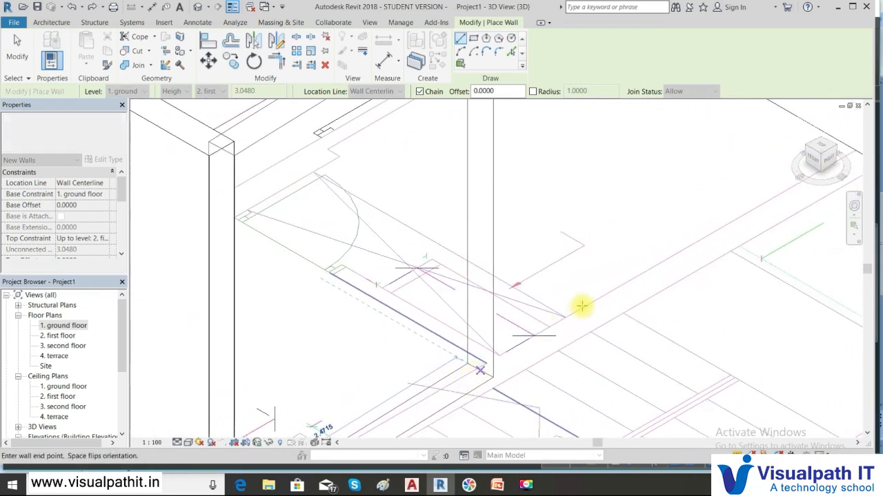
left_click(729, 230)
right_click(717, 249)
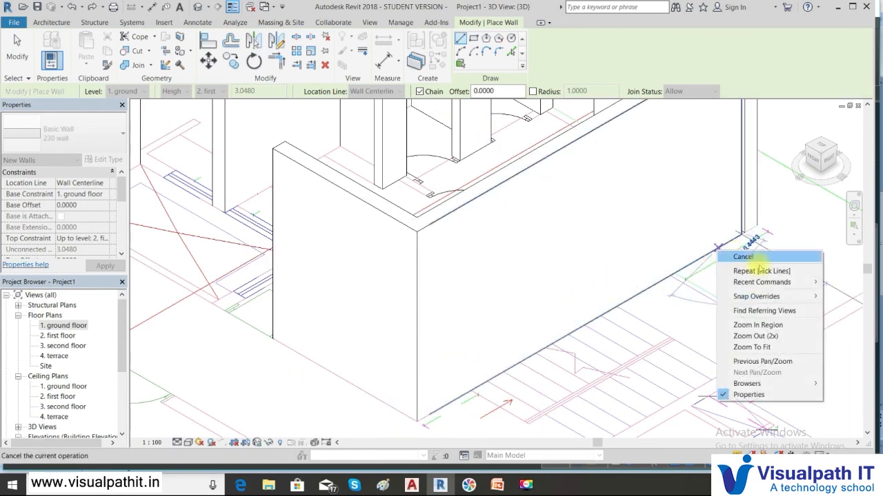
left_click(738, 255)
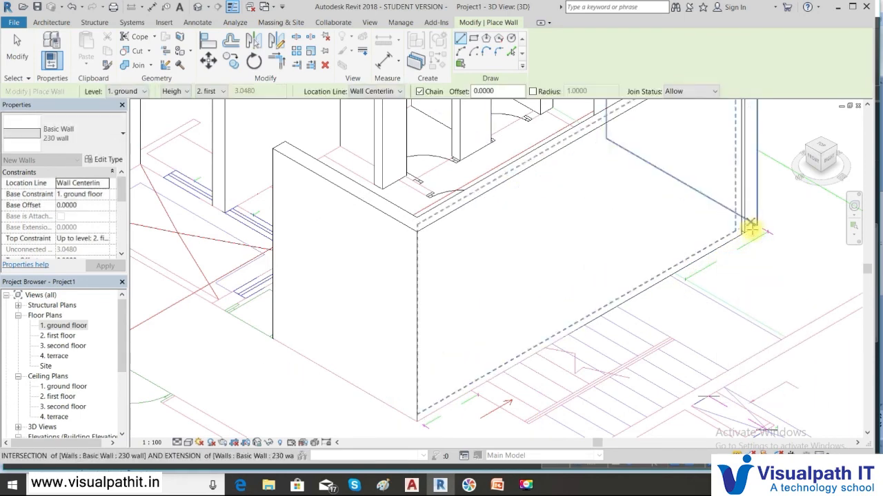
scroll(749, 229, "down", 3)
middle_click_drag(627, 269, 503, 367)
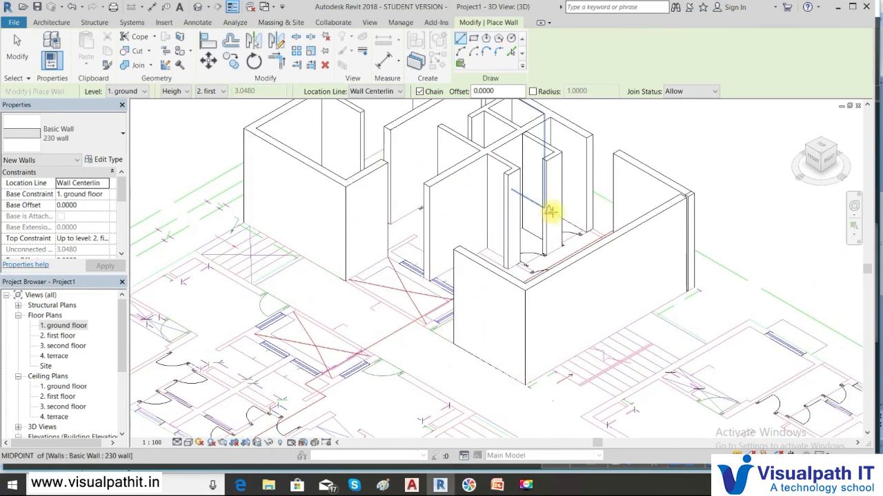
scroll(560, 238, "down", 2)
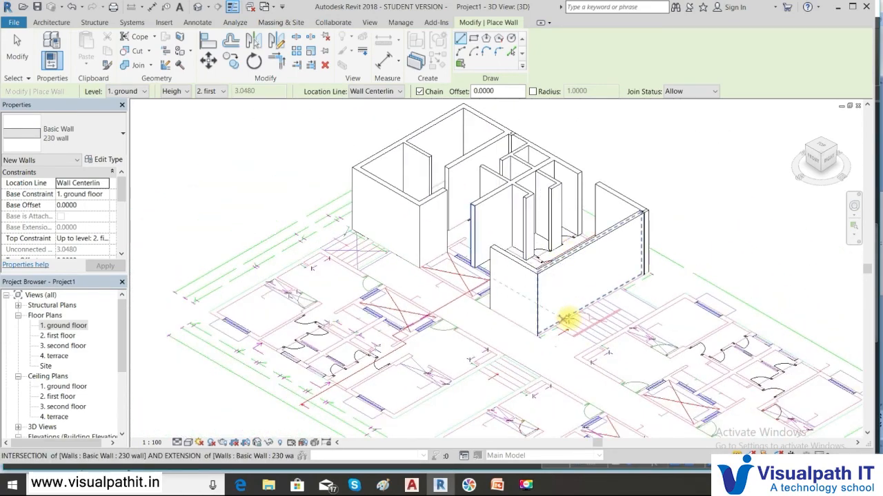